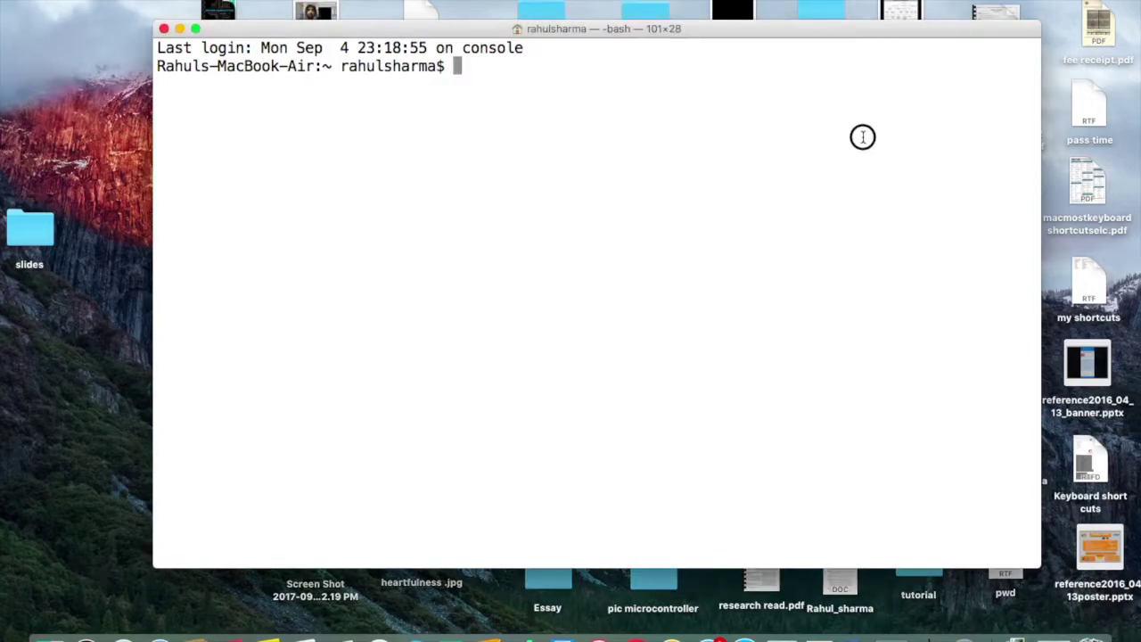
Sketch a MOSFET symbol on the screen with its drain, source and bulk tied together, adding a gate terminal and an output terminal
left_click(944, 617)
left_click_drag(911, 355, 861, 170)
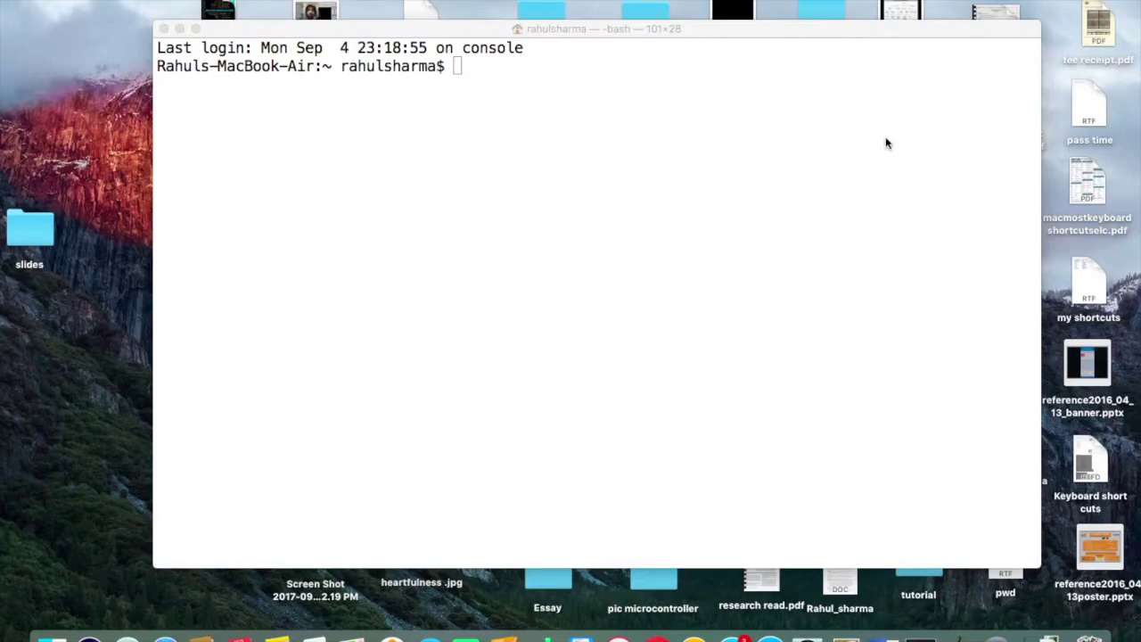
mouse_move(886, 136)
left_mouse_down()
mouse_move(888, 189)
mouse_move(840, 198)
mouse_move(847, 257)
mouse_move(891, 258)
mouse_move(897, 301)
left_mouse_up()
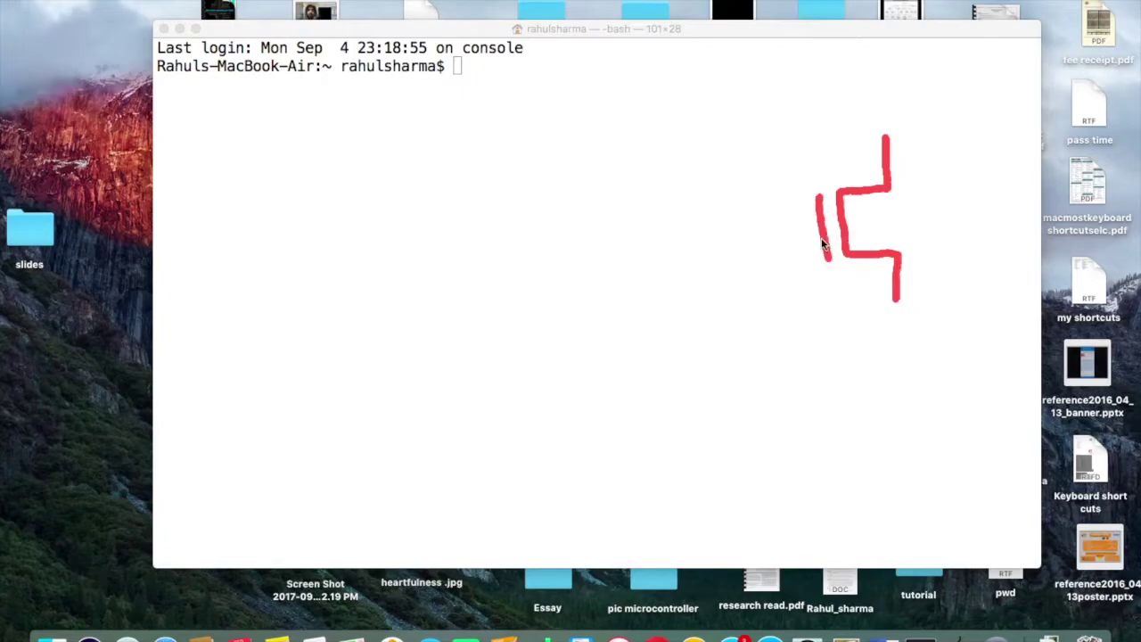
left_click_drag(824, 231, 774, 237)
mouse_move(927, 144)
left_mouse_down()
mouse_move(938, 305)
mouse_move(897, 295)
left_mouse_up()
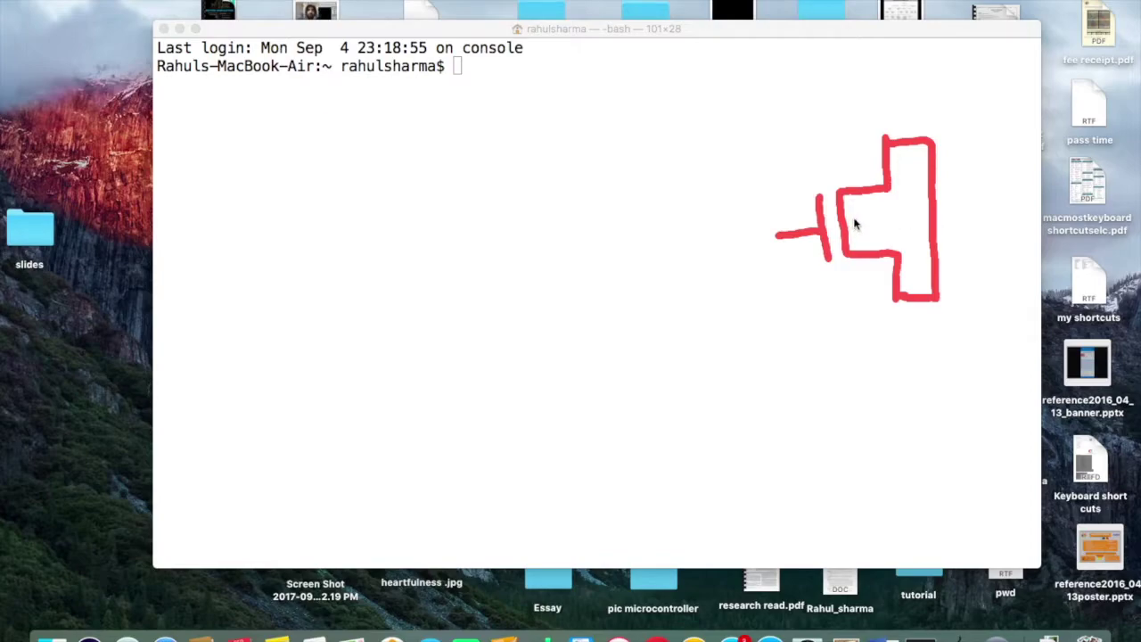
mouse_move(848, 226)
left_mouse_down()
mouse_move(986, 214)
mouse_move(983, 201)
left_mouse_up()
mouse_move(774, 238)
left_mouse_down()
mouse_move(763, 238)
mouse_move(781, 241)
left_mouse_up()
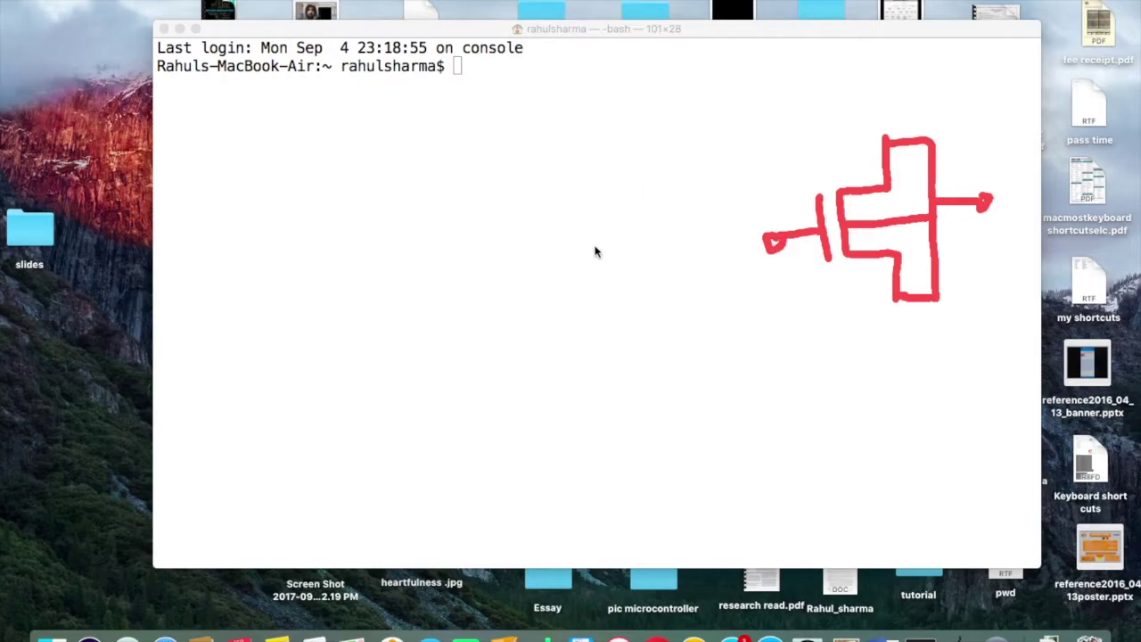
Sketch a sine source and a series resistor labelled 100K feeding the gate terminal, and mark the gate node with an arrow
mouse_move(594, 244)
left_mouse_down()
mouse_move(627, 250)
mouse_move(673, 235)
mouse_move(702, 268)
mouse_move(722, 247)
mouse_move(783, 239)
left_mouse_up()
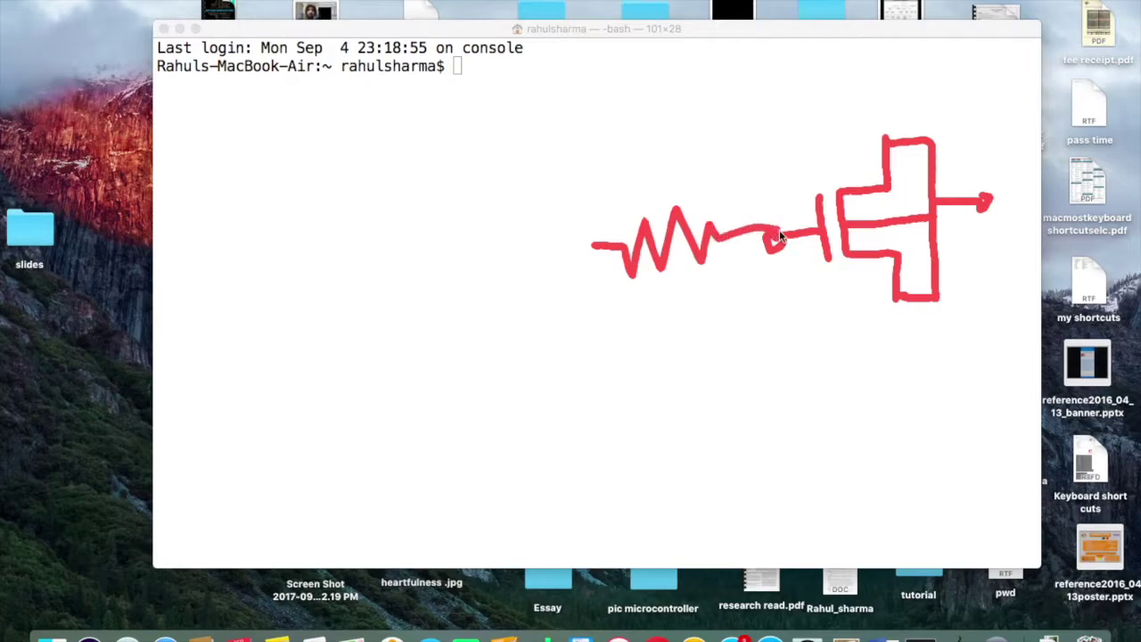
mouse_move(626, 157)
left_mouse_down()
mouse_move(633, 189)
mouse_move(661, 182)
mouse_move(664, 161)
mouse_move(676, 180)
mouse_move(687, 151)
mouse_move(702, 175)
left_mouse_up()
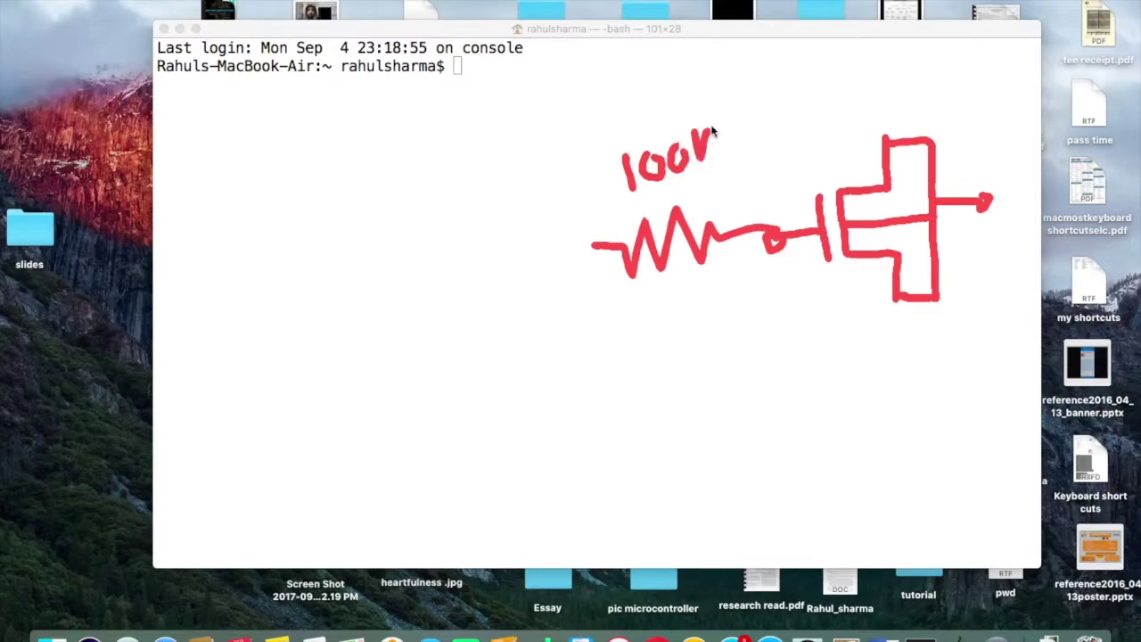
mouse_move(719, 114)
left_mouse_down()
mouse_move(706, 151)
mouse_move(728, 157)
left_mouse_up()
mouse_move(518, 265)
left_mouse_down()
mouse_move(528, 221)
mouse_move(540, 263)
mouse_move(567, 252)
left_mouse_up()
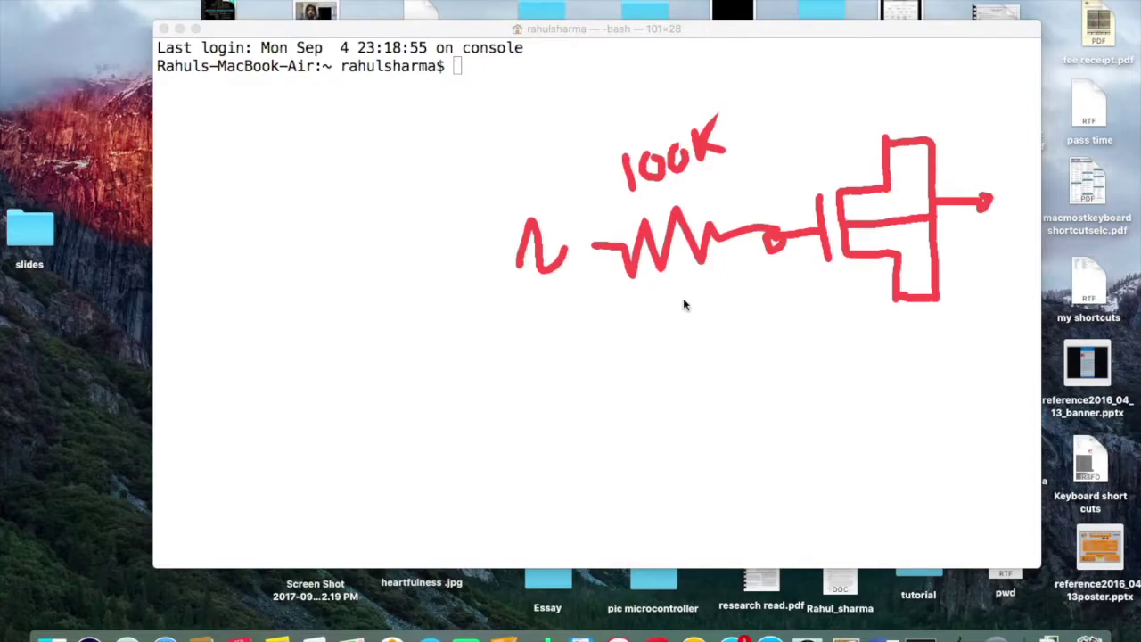
left_click_drag(762, 290, 762, 272)
left_click_drag(765, 265, 781, 286)
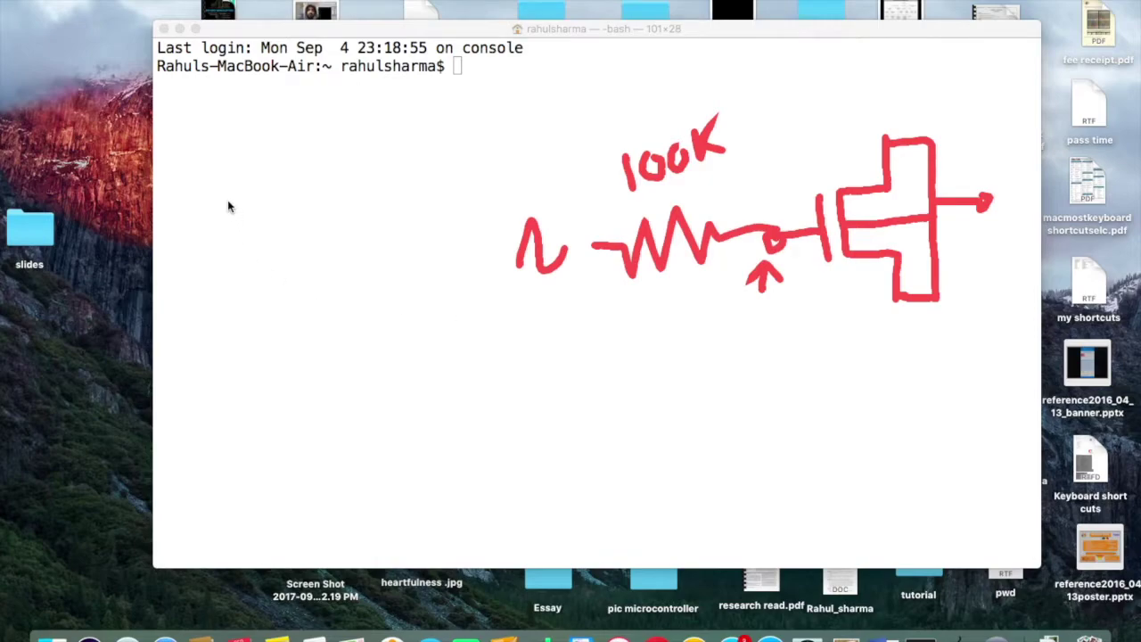
Sketch response axes beside the circuit with a flat curve that rolls off, and mark its corner down to the horizontal axis
mouse_move(228, 200)
left_mouse_down()
mouse_move(231, 393)
mouse_move(272, 374)
left_mouse_up()
left_click_drag(349, 388, 523, 387)
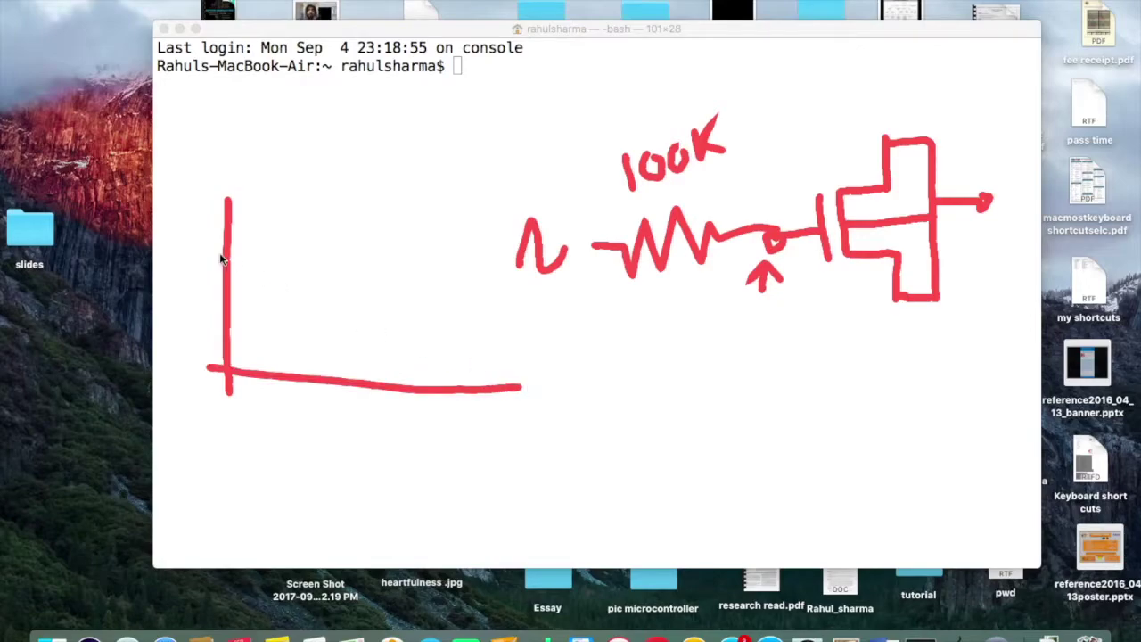
mouse_move(223, 251)
left_mouse_down()
mouse_move(368, 257)
mouse_move(412, 277)
mouse_move(477, 353)
left_mouse_up()
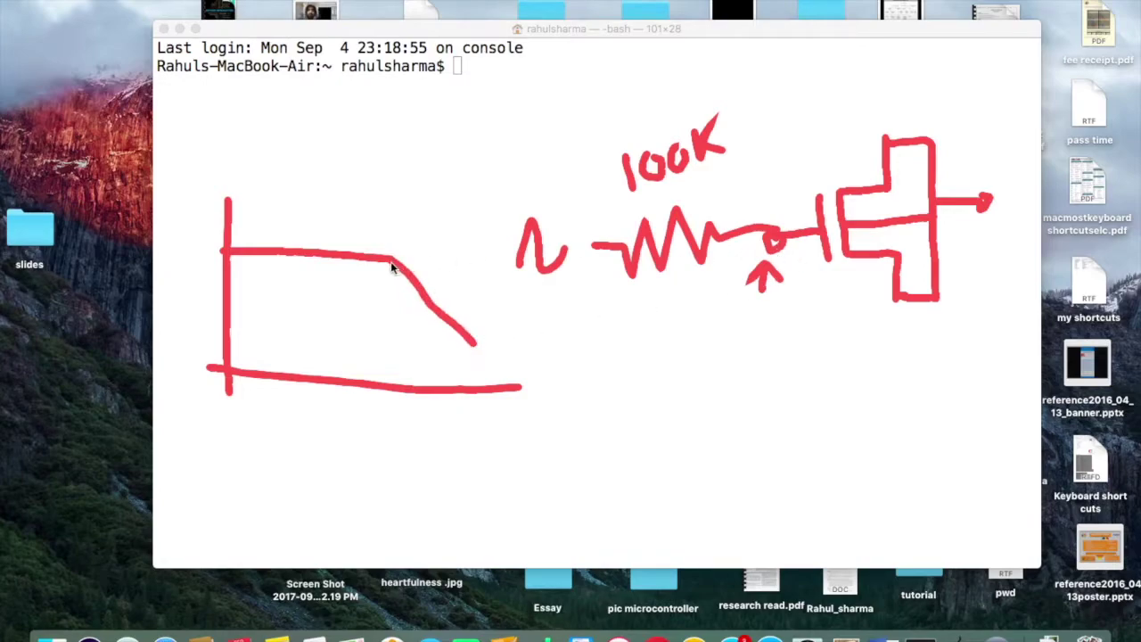
left_click_drag(382, 276, 393, 261)
mouse_move(406, 268)
left_mouse_down()
mouse_move(428, 269)
mouse_move(410, 283)
mouse_move(412, 389)
left_mouse_up()
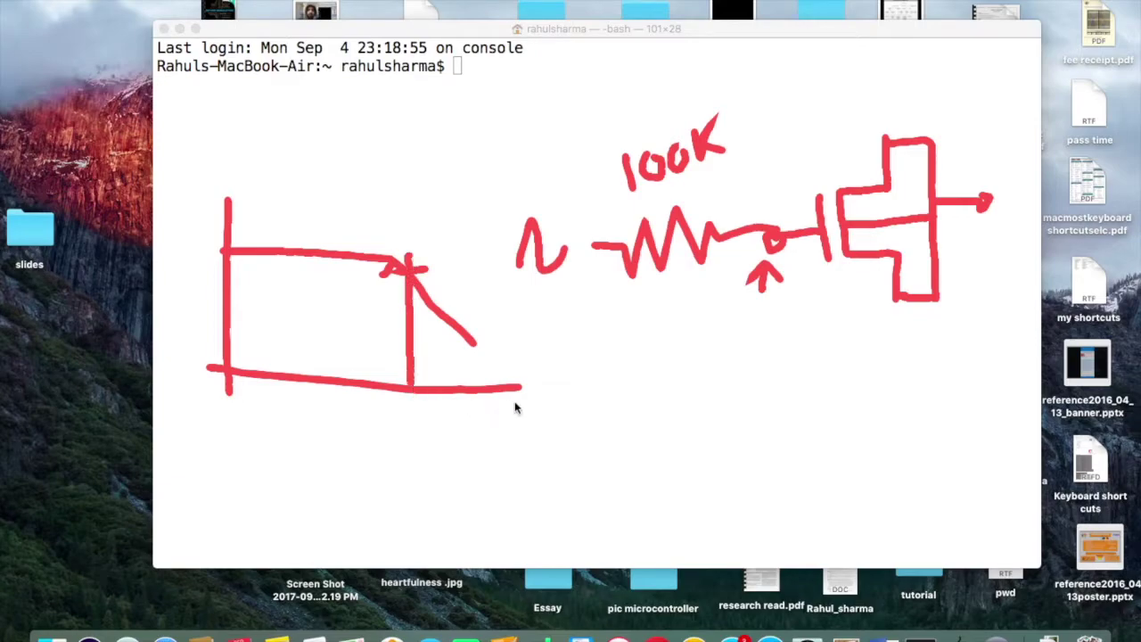
Label the response plot's horizontal axis f, its vertical axis M and the corner frequency f0
mouse_move(520, 401)
left_mouse_down()
mouse_move(492, 464)
mouse_move(522, 432)
left_mouse_up()
mouse_move(177, 221)
left_mouse_down()
mouse_move(175, 251)
mouse_move(201, 219)
mouse_move(205, 257)
left_mouse_up()
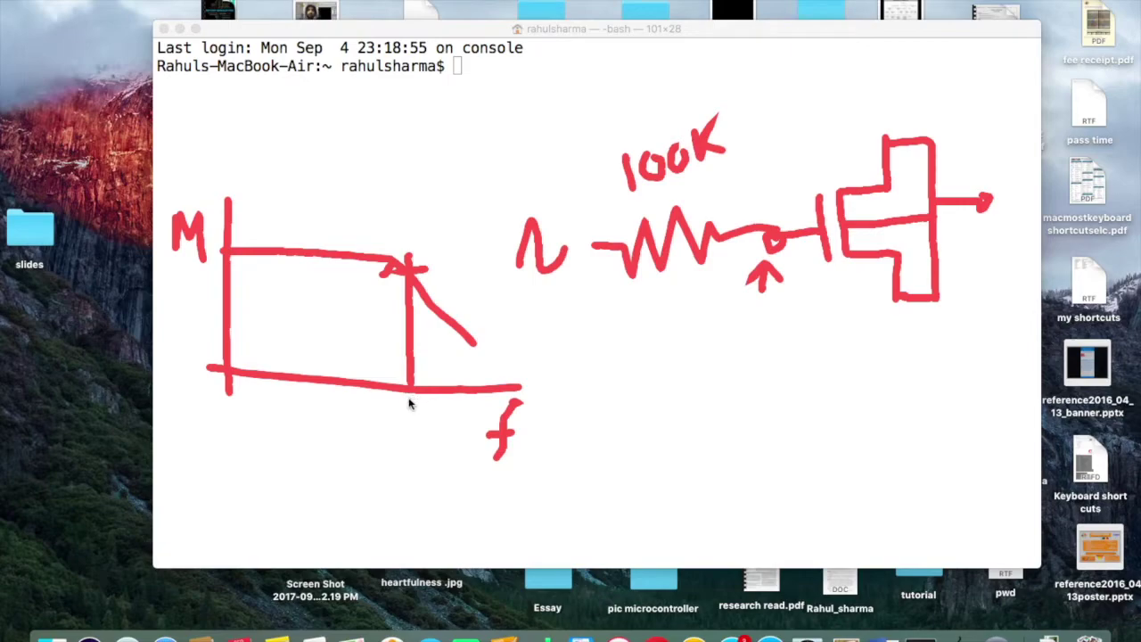
left_click_drag(409, 398, 380, 444)
mouse_move(376, 424)
left_mouse_down()
mouse_move(399, 418)
mouse_move(403, 444)
left_mouse_up()
Write the formula f0 = 1/(2πRC) below the circuit sketch and clear all drawings from the screen
mouse_move(693, 359)
left_mouse_down()
mouse_move(651, 428)
mouse_move(688, 389)
left_mouse_up()
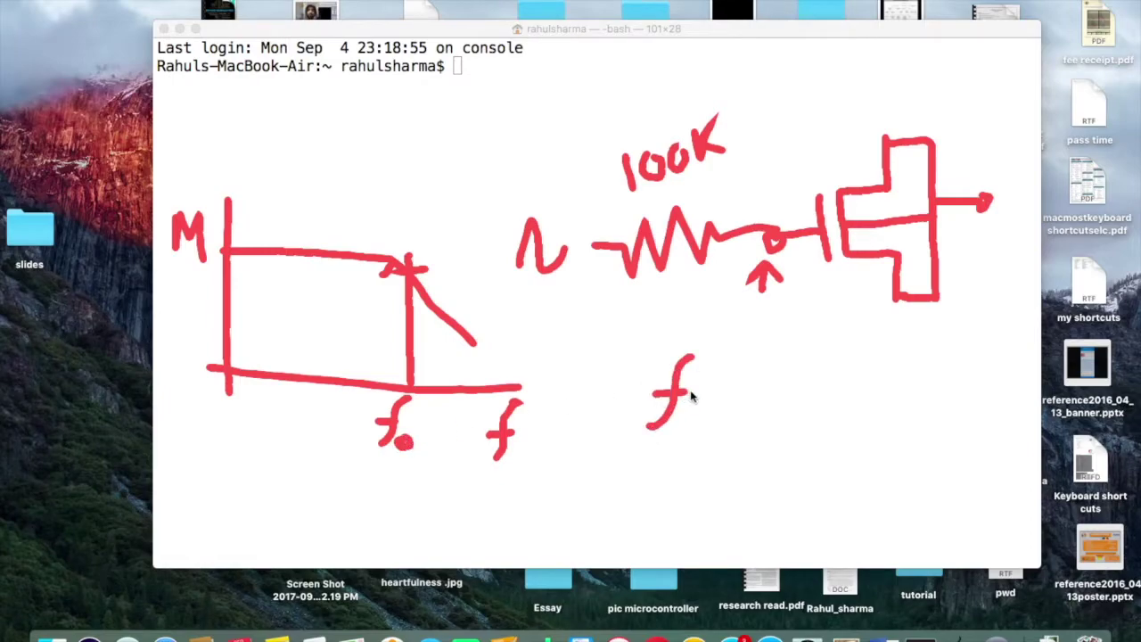
left_click_drag(680, 431, 685, 426)
mouse_move(727, 386)
left_mouse_down()
mouse_move(764, 381)
mouse_move(768, 392)
left_mouse_up()
mouse_move(805, 349)
left_mouse_down()
mouse_move(808, 385)
mouse_move(863, 367)
left_mouse_up()
mouse_move(788, 407)
left_mouse_down()
mouse_move(808, 409)
mouse_move(798, 446)
mouse_move(829, 426)
mouse_move(833, 440)
mouse_move(841, 404)
mouse_move(854, 438)
mouse_move(862, 426)
mouse_move(871, 446)
left_mouse_up()
mouse_move(861, 388)
left_mouse_down()
mouse_move(861, 437)
mouse_move(890, 418)
mouse_move(895, 426)
left_mouse_up()
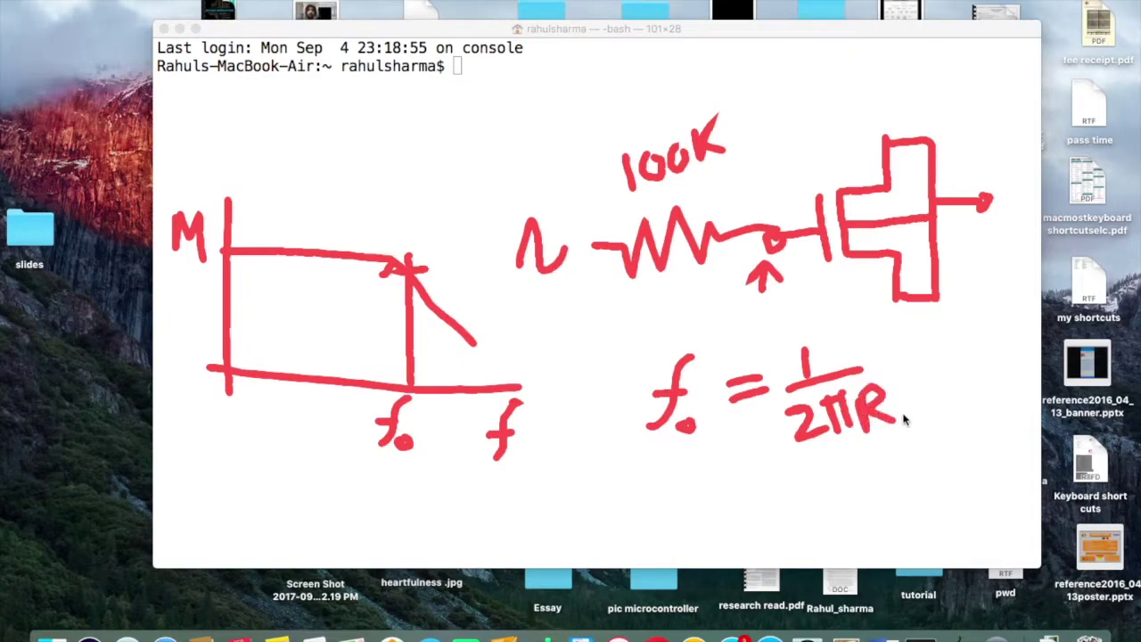
mouse_move(919, 384)
left_mouse_down()
mouse_move(893, 412)
mouse_move(928, 407)
left_mouse_up()
mouse_move(846, 347)
left_mouse_down()
mouse_move(854, 377)
mouse_move(906, 353)
left_mouse_up()
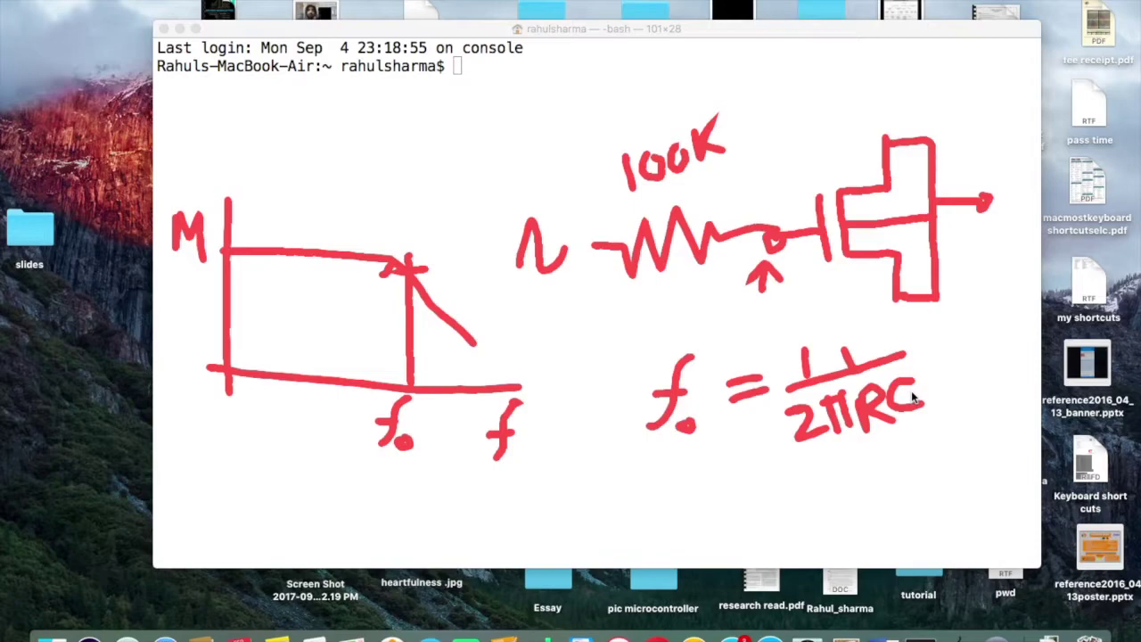
key("Escape")
left_click(810, 365)
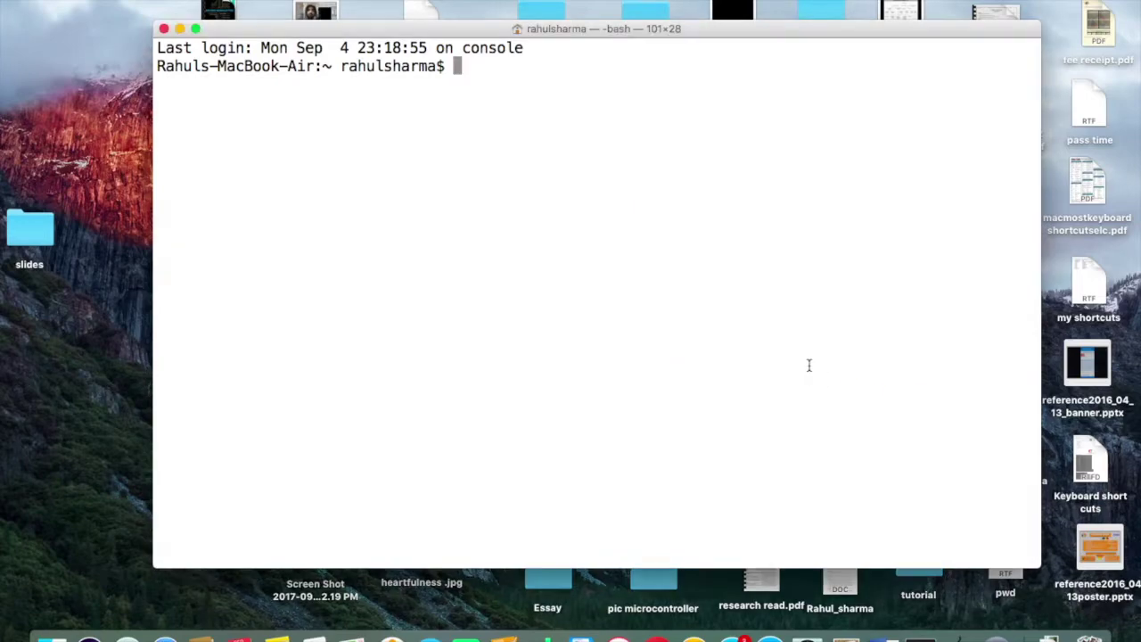
type("ssh -X vlsi")
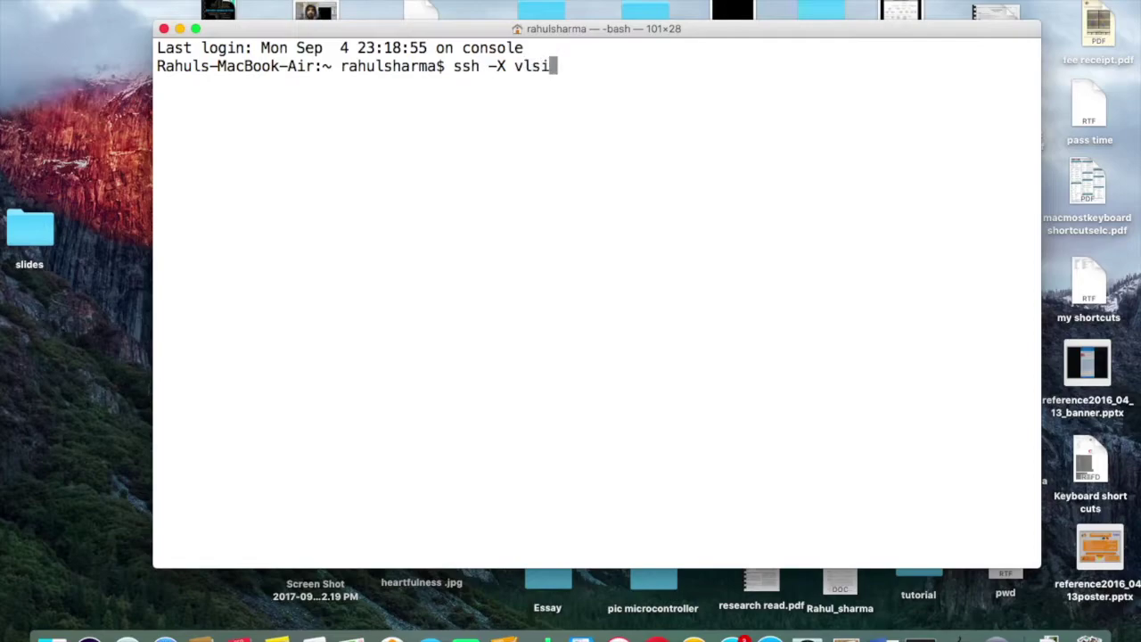
type("@172.16.")
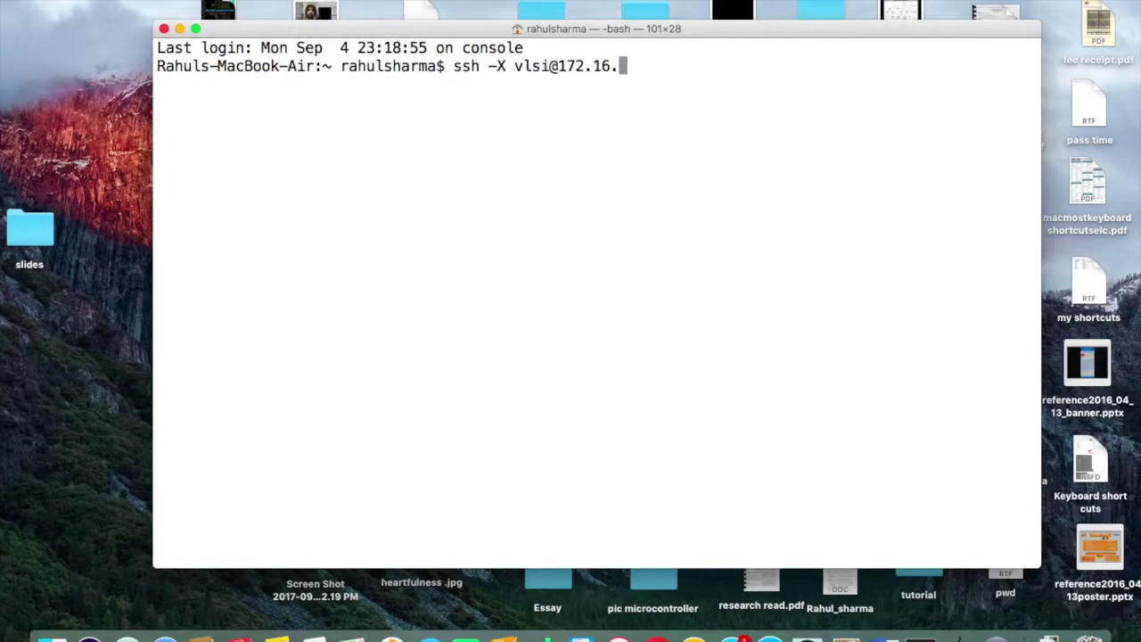
type("3029")
key("BackSpace")
key("BackSpace")
type(".29")
key("Return")
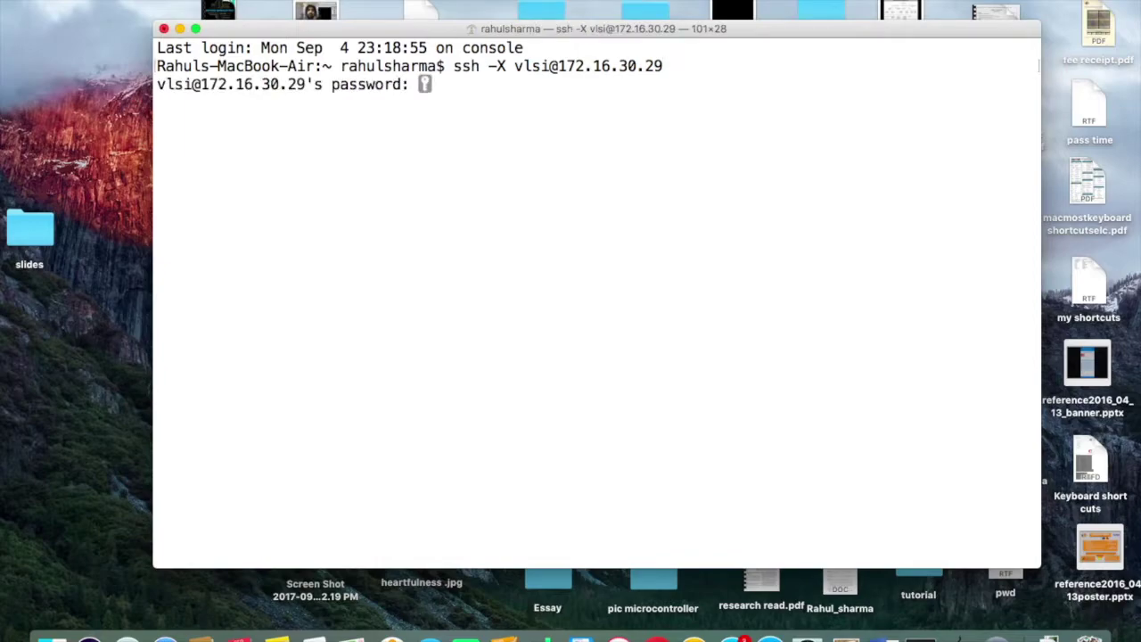
key("Return")
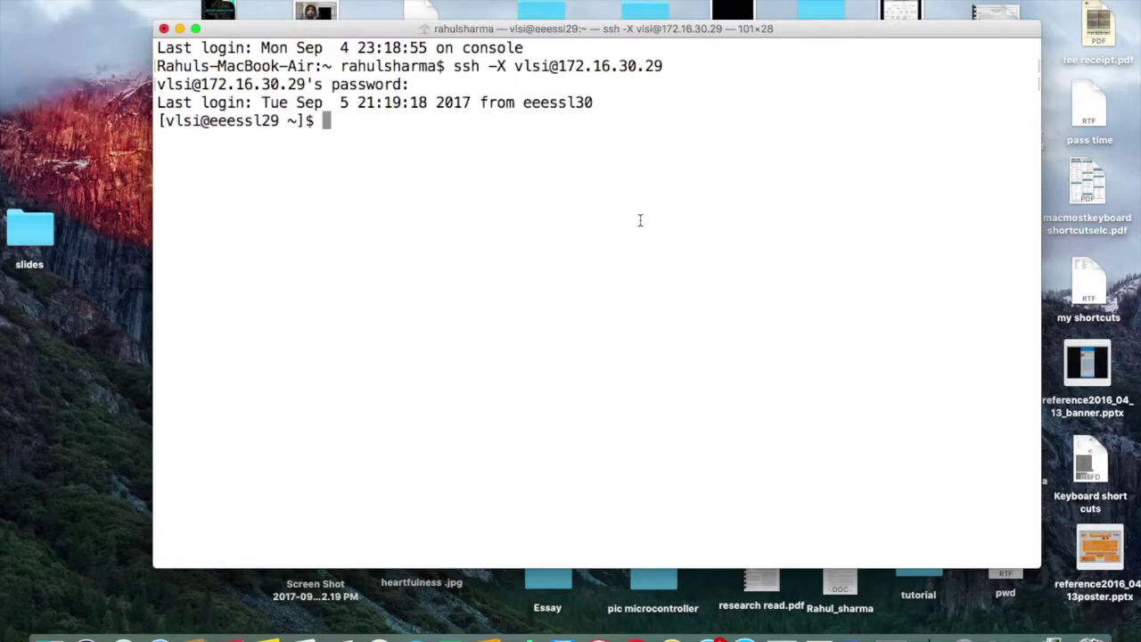
Start csh on the remote machine and source mentor.cshrc
type("csh")
key("Return")
type("source mentor.cshrc")
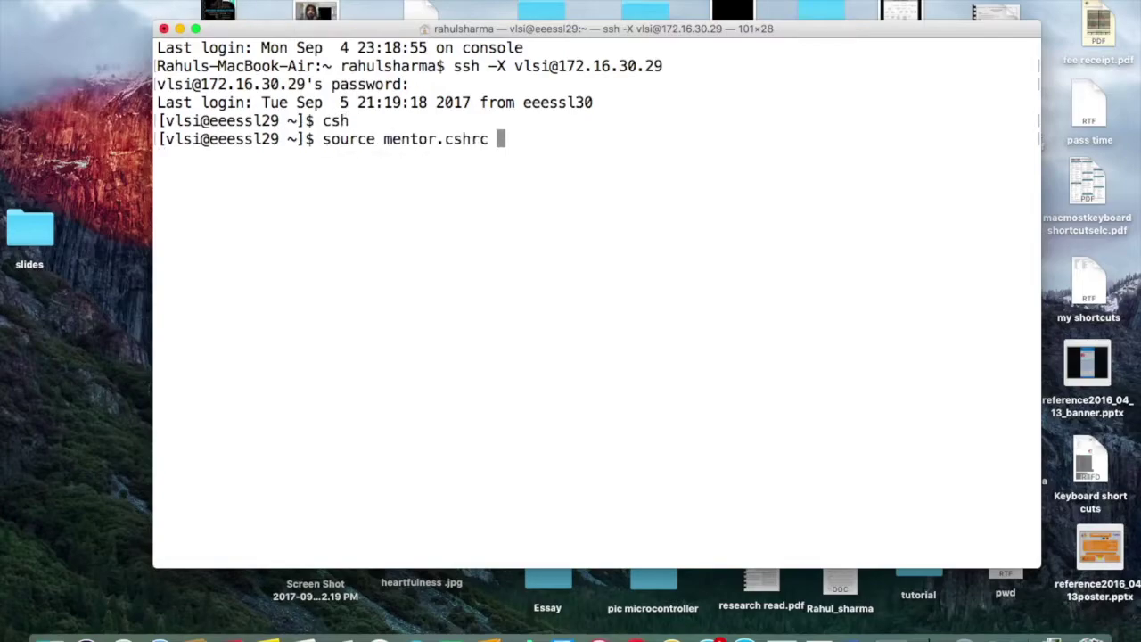
key("Return")
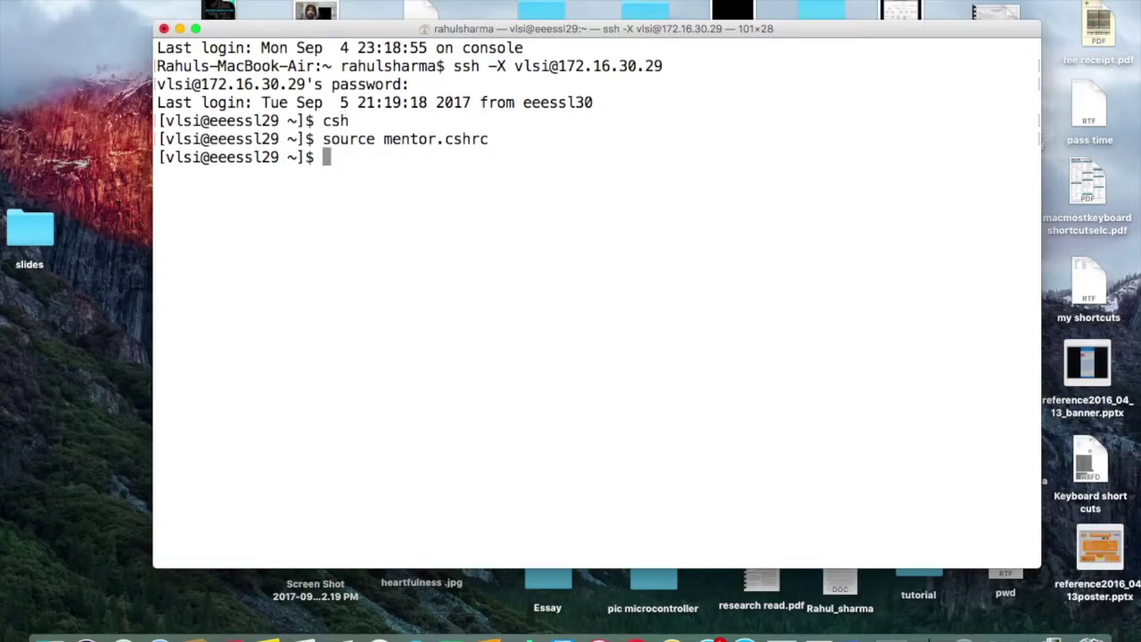
Launch adk_daic as a background process to start Pyxis Schematic
type("adk_daic")
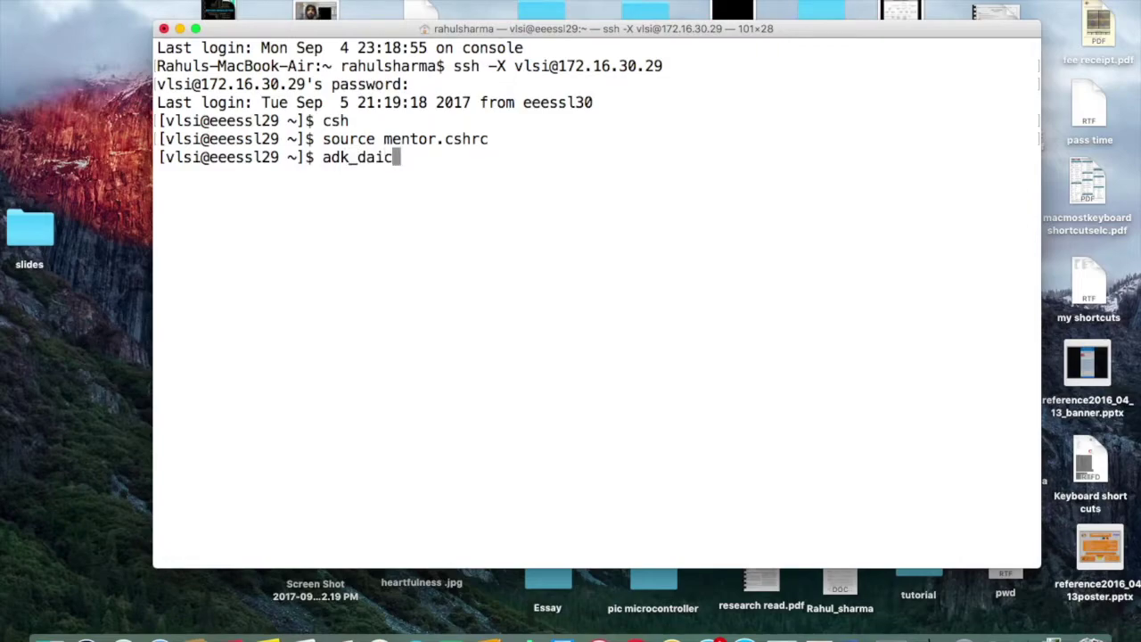
type(" &")
key("Return")
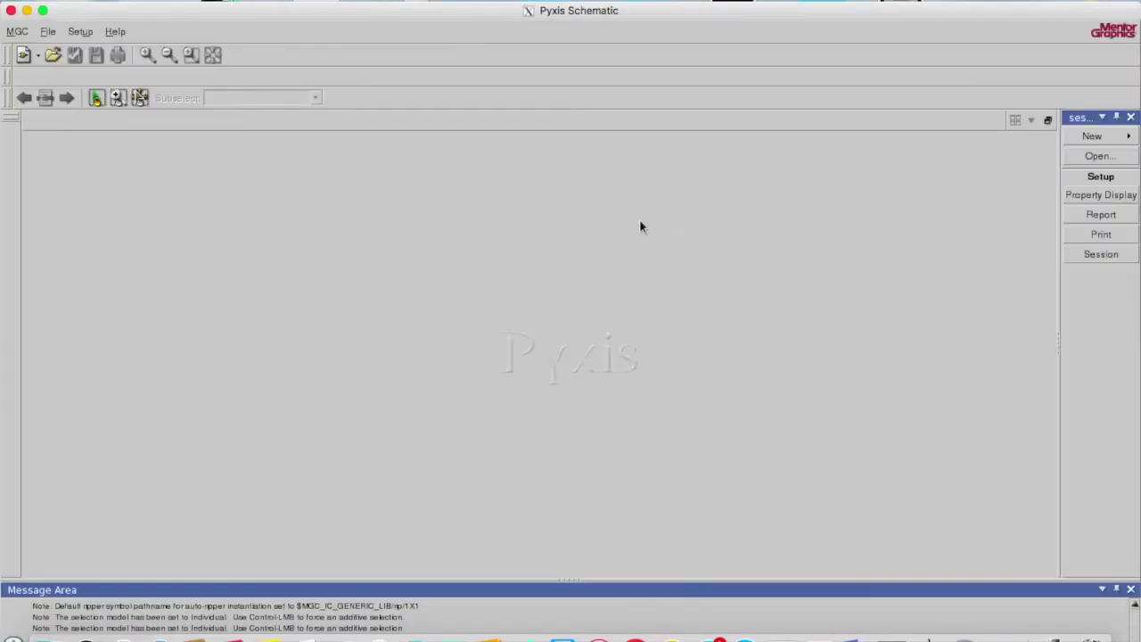
Create a new directory named cap in /home/vlsi while browsing for a design object
left_click(54, 56)
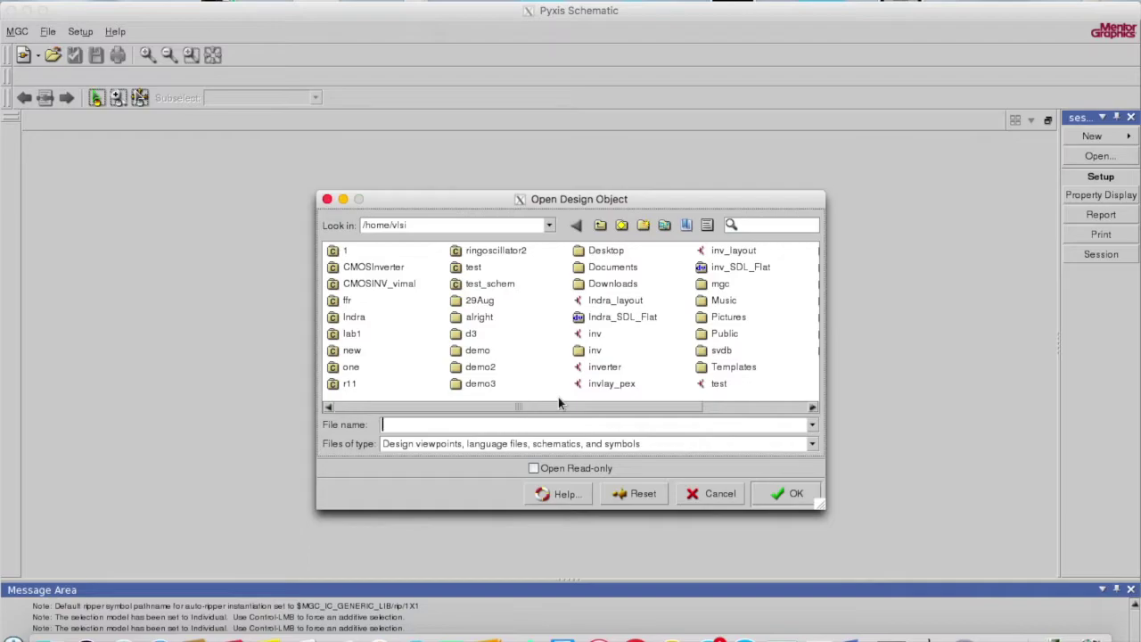
left_click(643, 226)
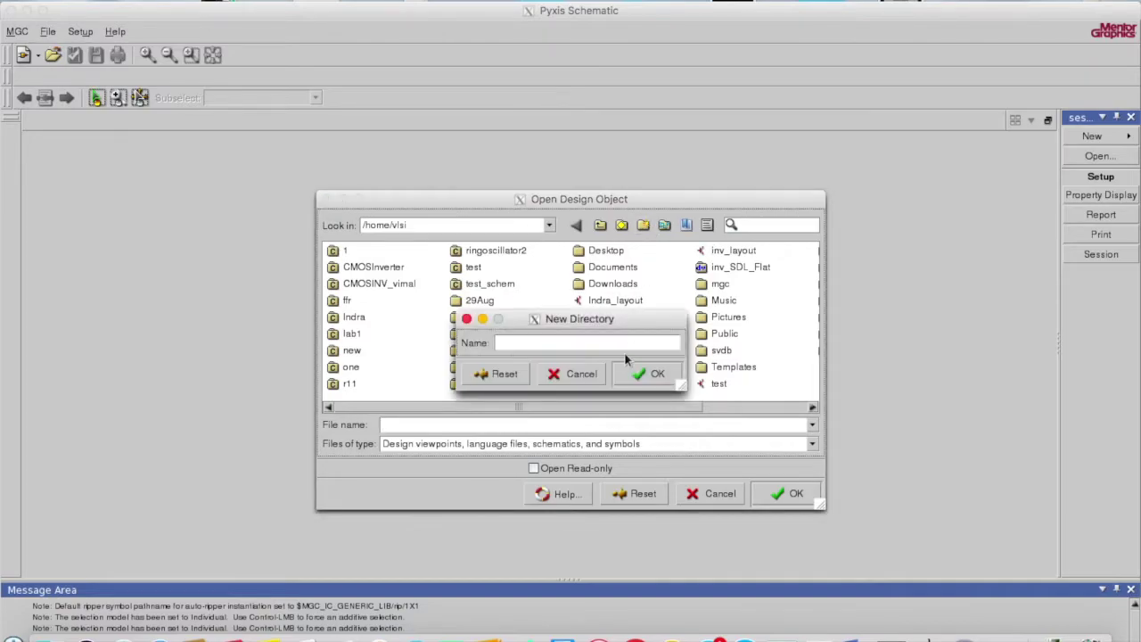
type("cap")
left_click(635, 373)
Try to open a design object named cap inside the cap directory, and close the dialog
left_click(473, 333)
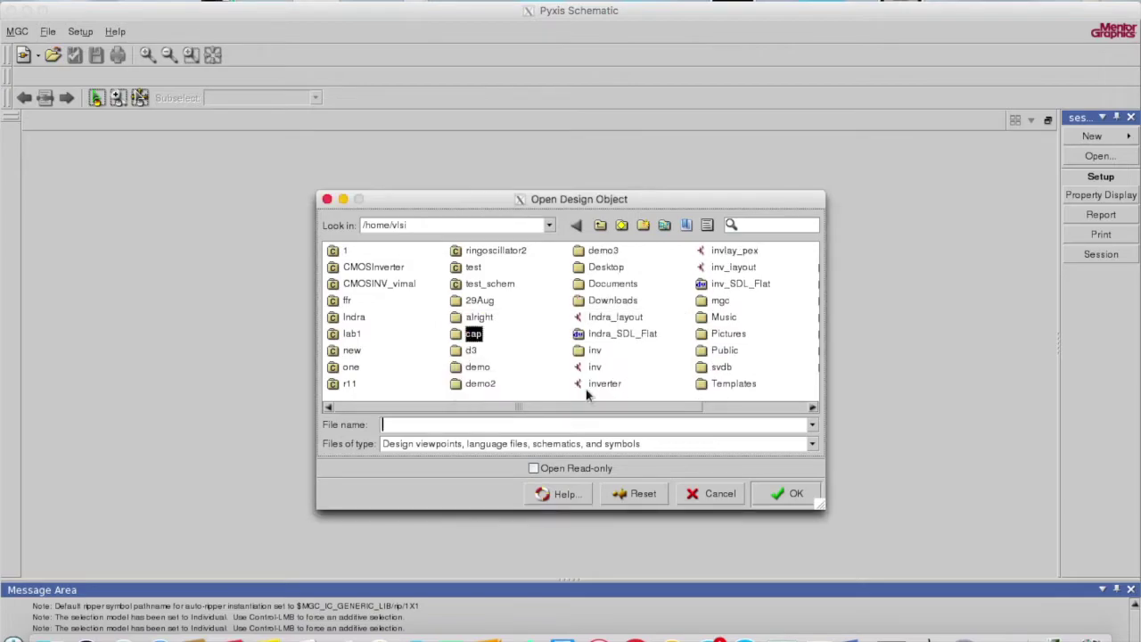
double_click(472, 335)
type("cap")
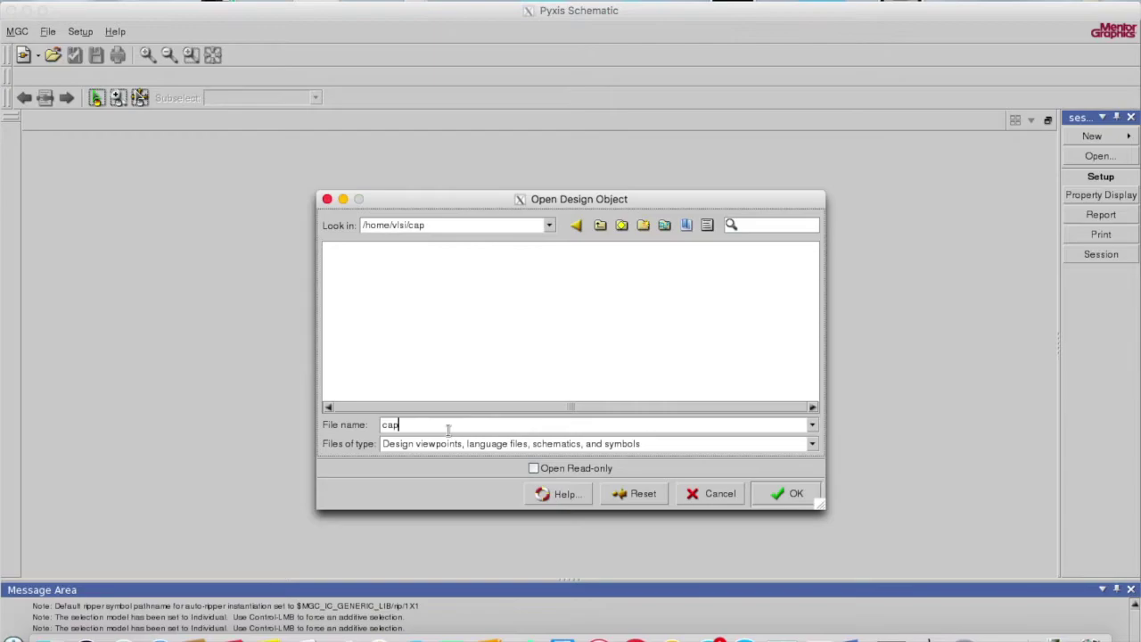
left_click(796, 496)
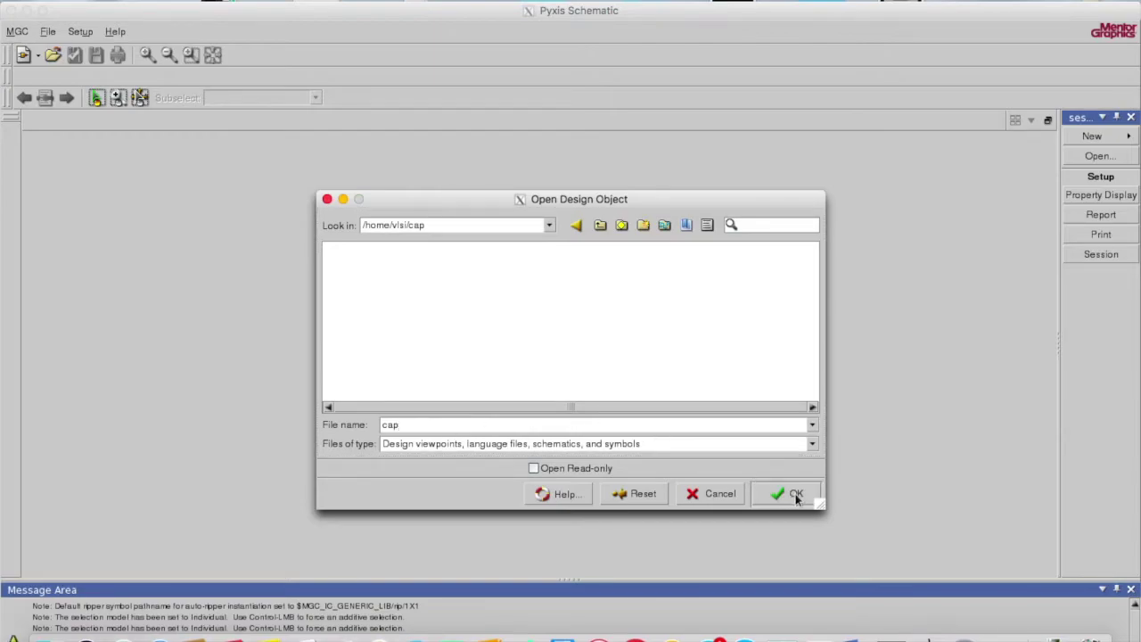
left_click(328, 200)
Create a new schematic named cap inside the /home/vlsi/cap directory
left_click(26, 56)
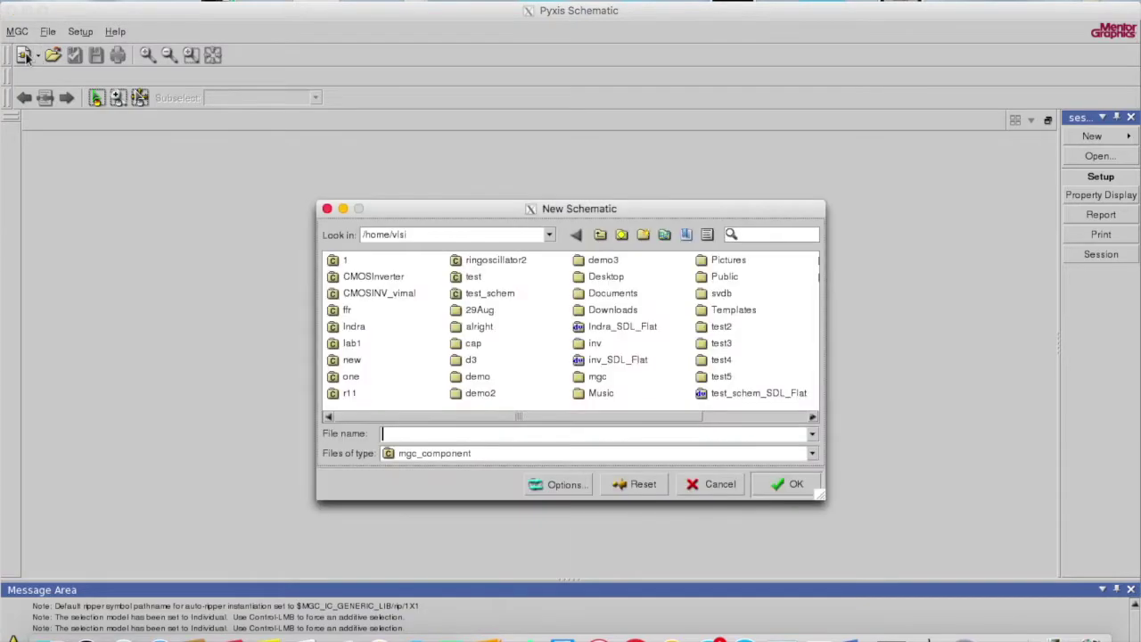
double_click(470, 345)
left_click(470, 434)
type("cap")
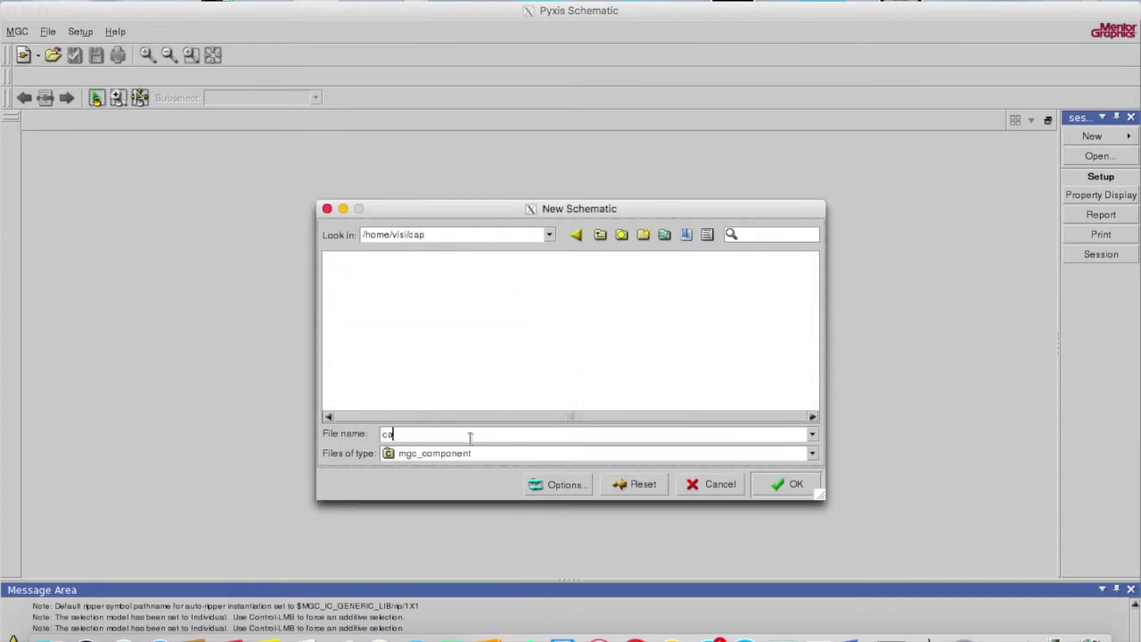
left_click(775, 483)
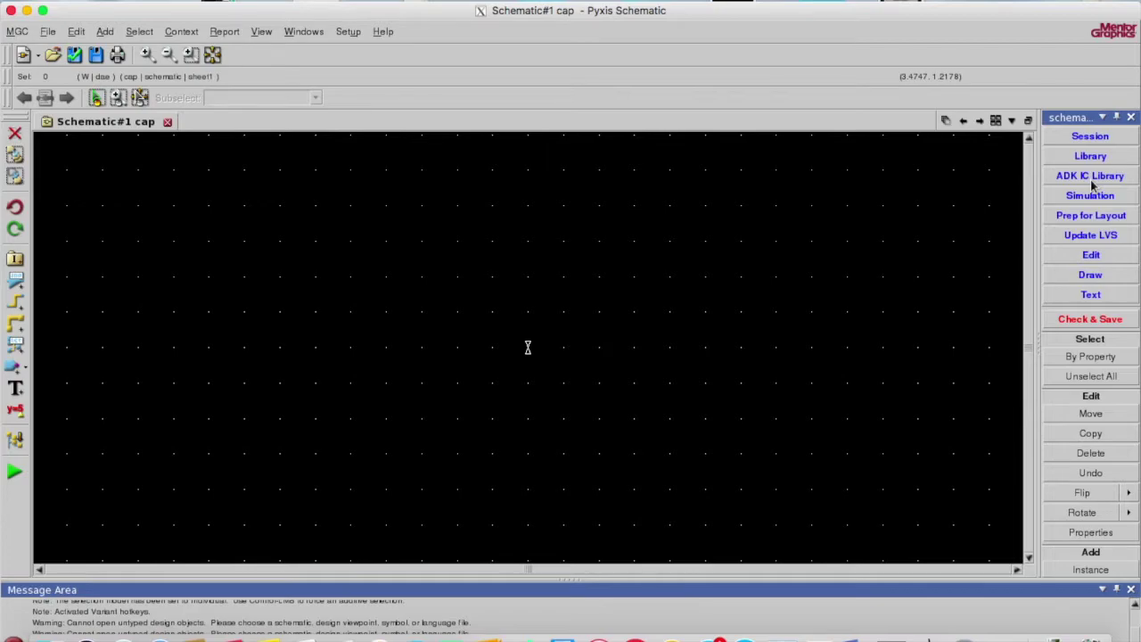
Place an nmos transistor from the ADK IC Library near the middle of the sheet and deselect it
left_click(1093, 181)
left_click(1121, 253)
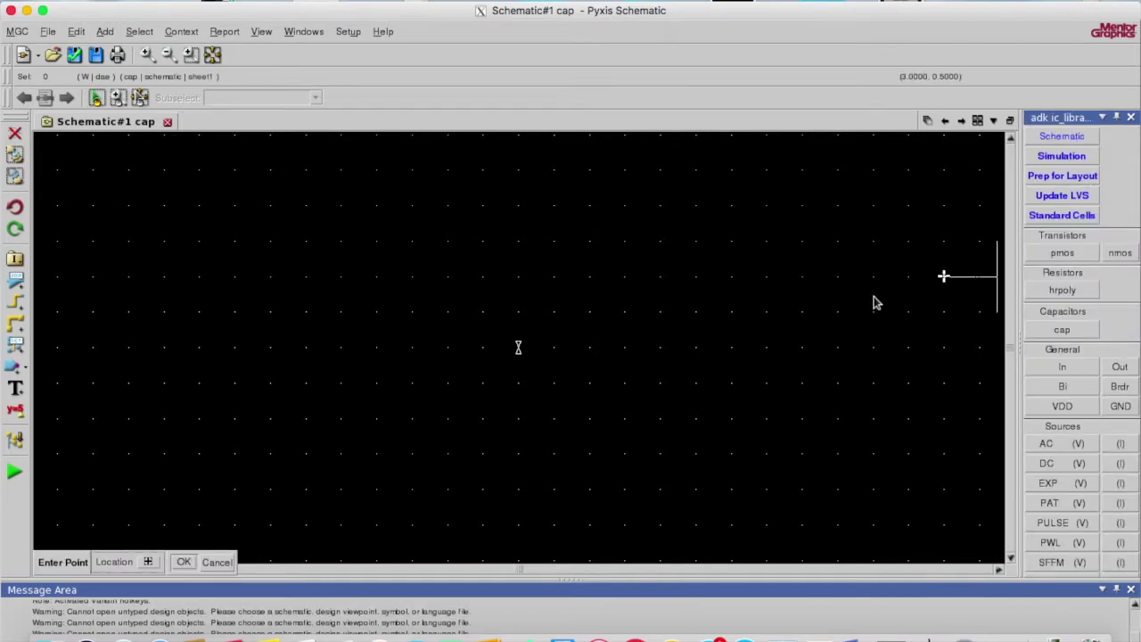
left_click(559, 375)
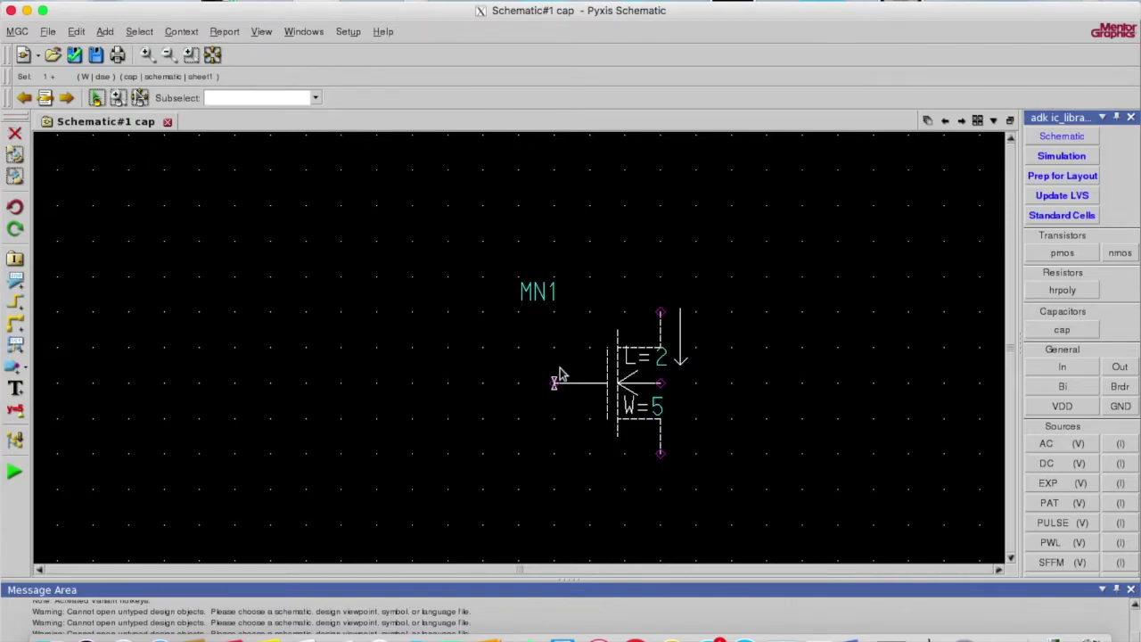
left_click(472, 374)
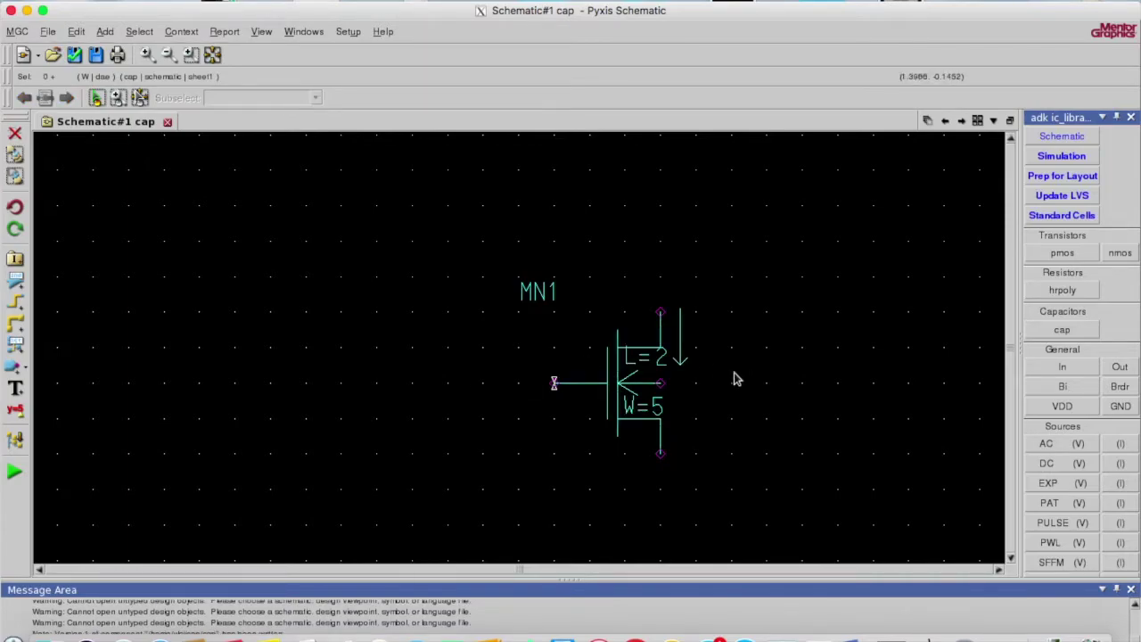
Wire the nmos transistor's drain to its source with a rectangular loop around the device's right side
key("w")
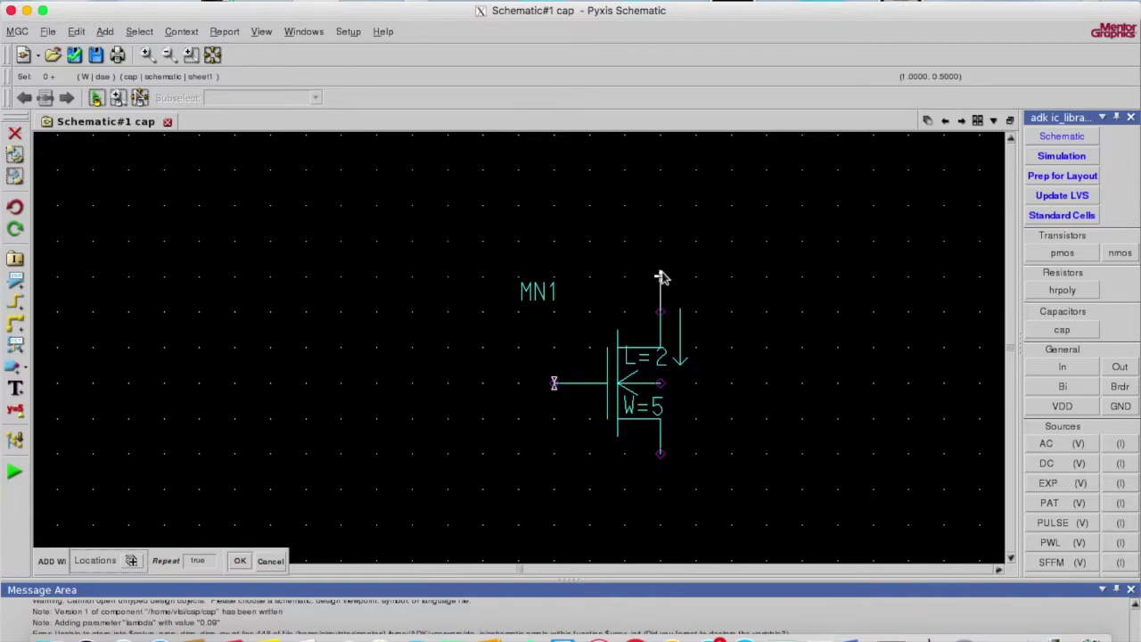
left_click(766, 278)
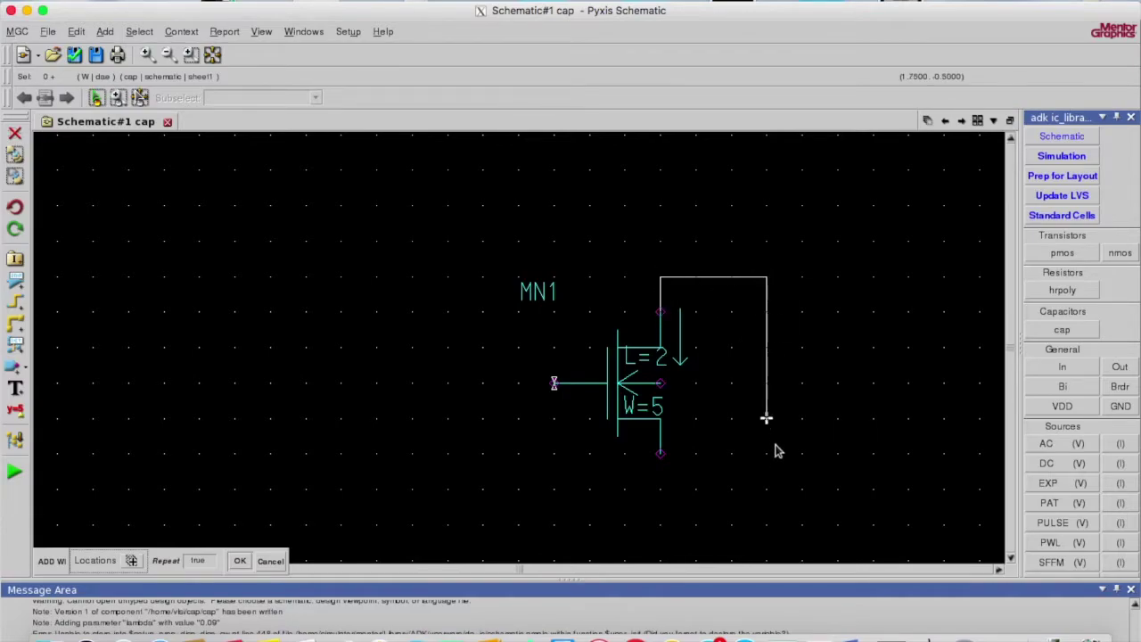
left_click(767, 489)
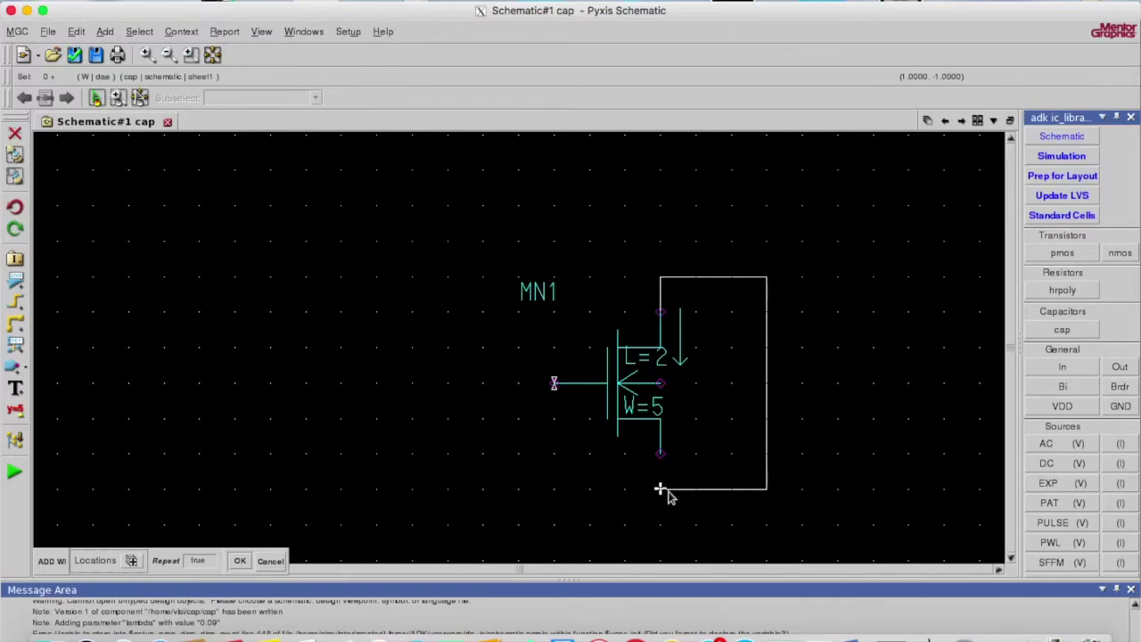
left_click(660, 489)
left_click(660, 454)
Wire the transistor's bulk terminal to the vertical segment of the drain-source loop and clear the selection
left_click(661, 383)
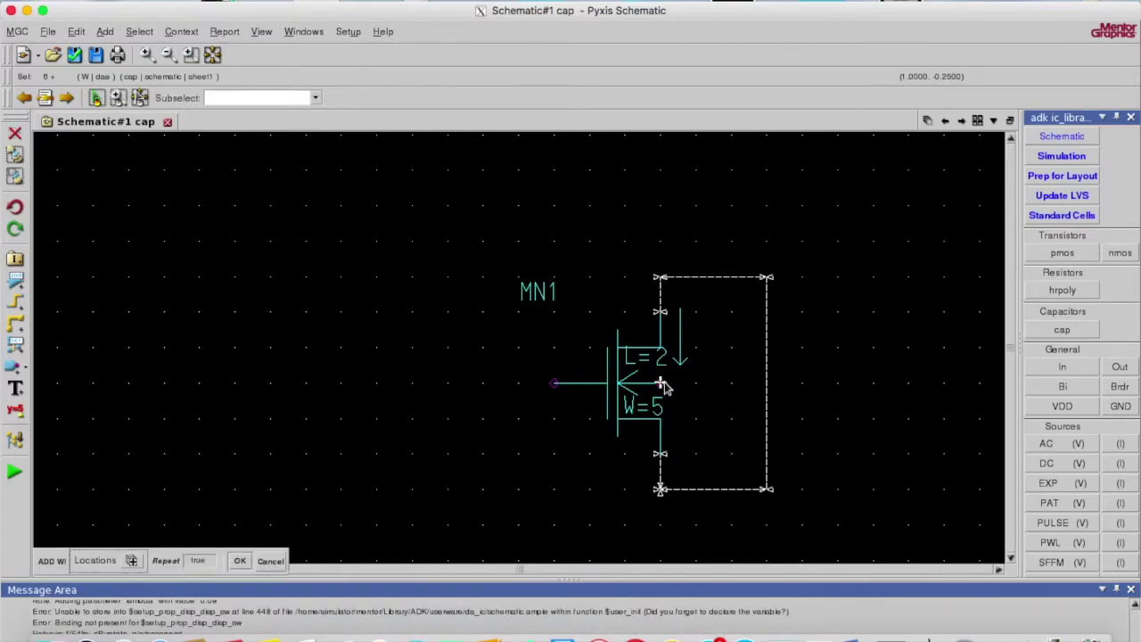
left_click(768, 385)
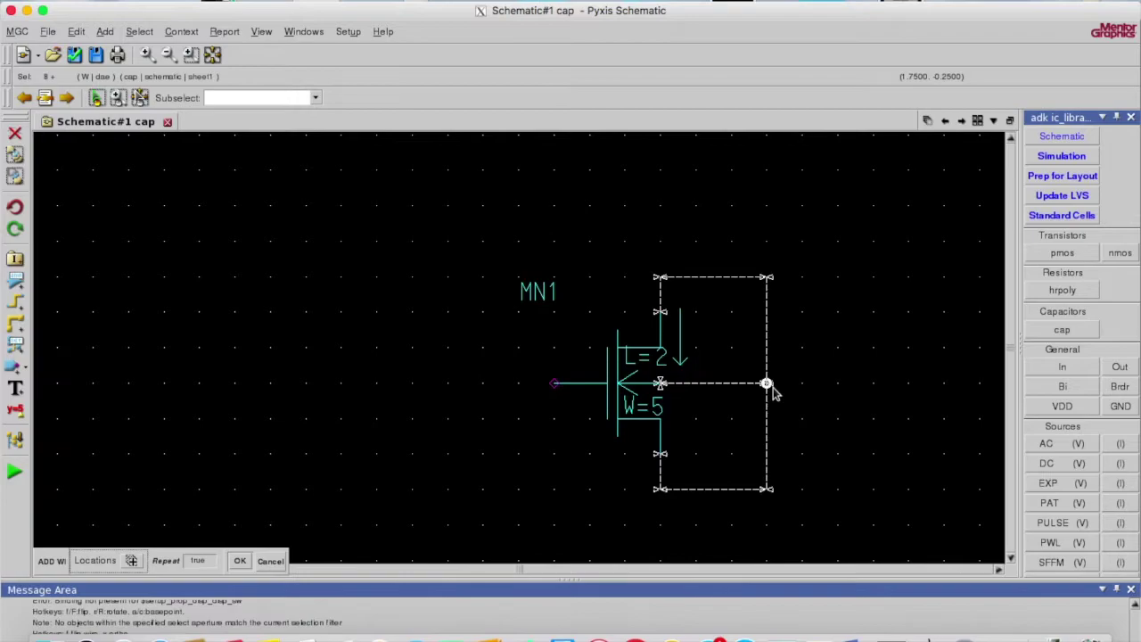
key("Escape")
left_click(861, 368)
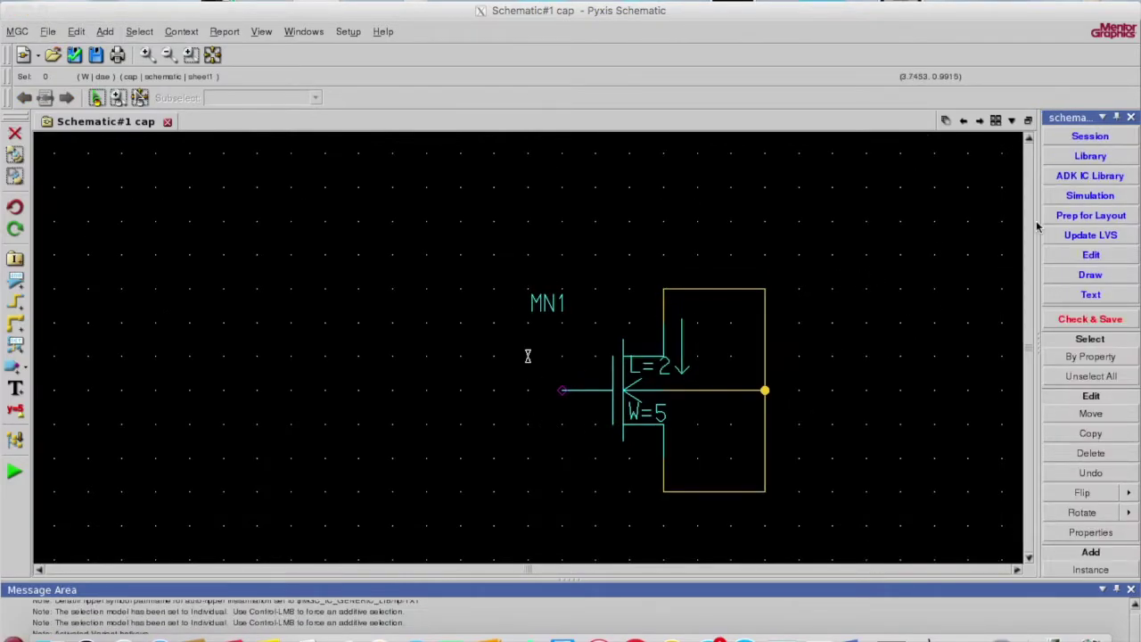
Place an ideal resistor from the Device Lib vertically, its lower pin level with the transistor's gate and just to its left
left_click(1088, 157)
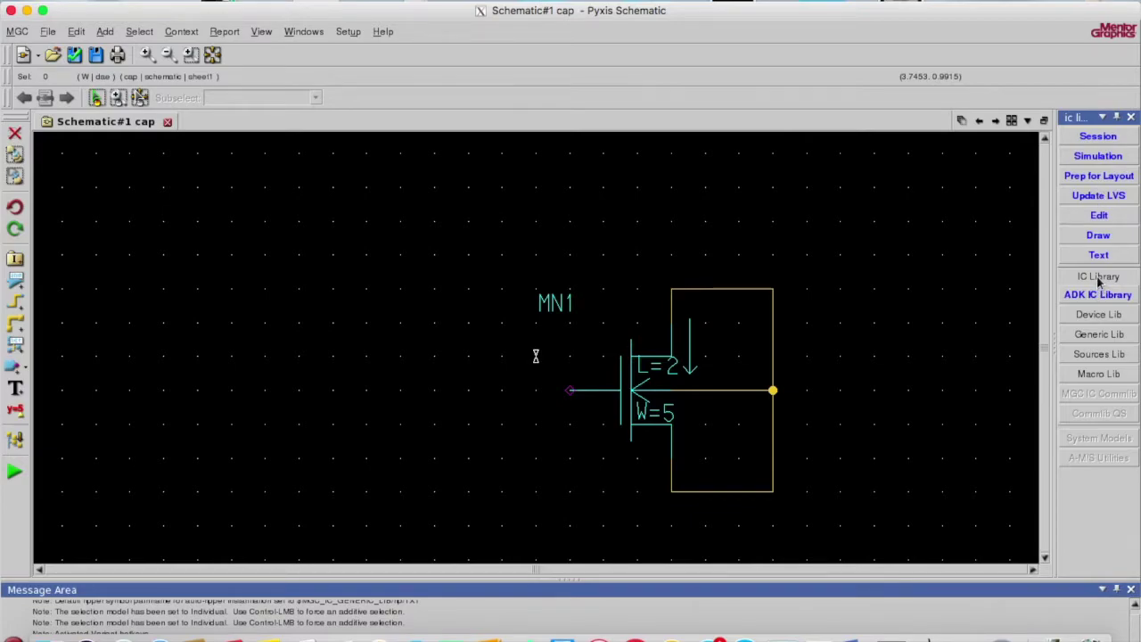
left_click(1099, 317)
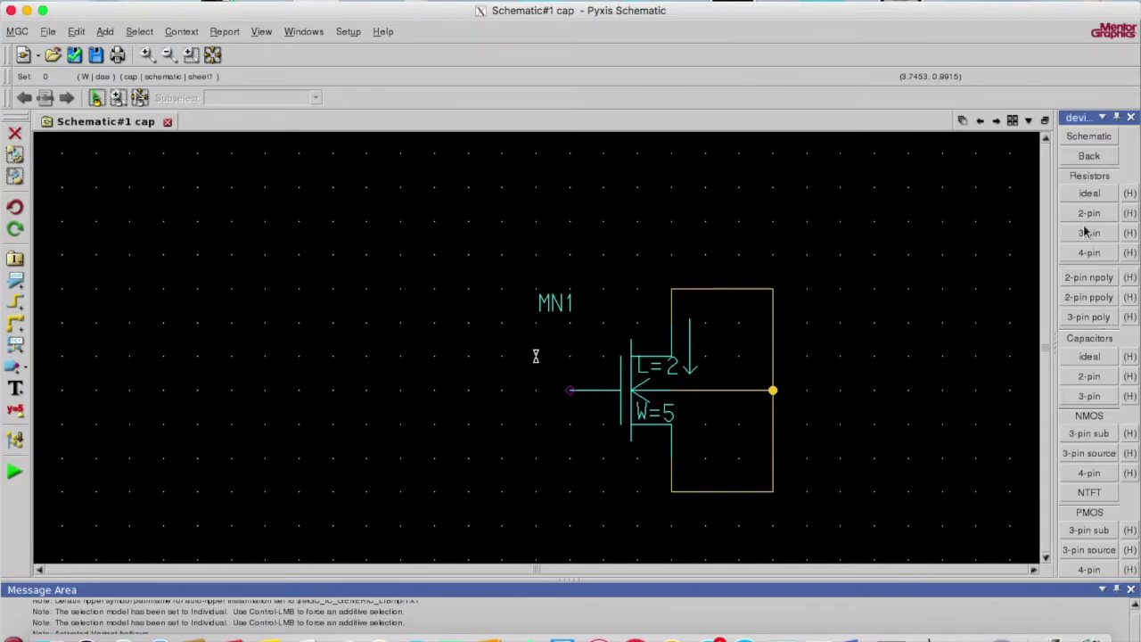
left_click(1087, 192)
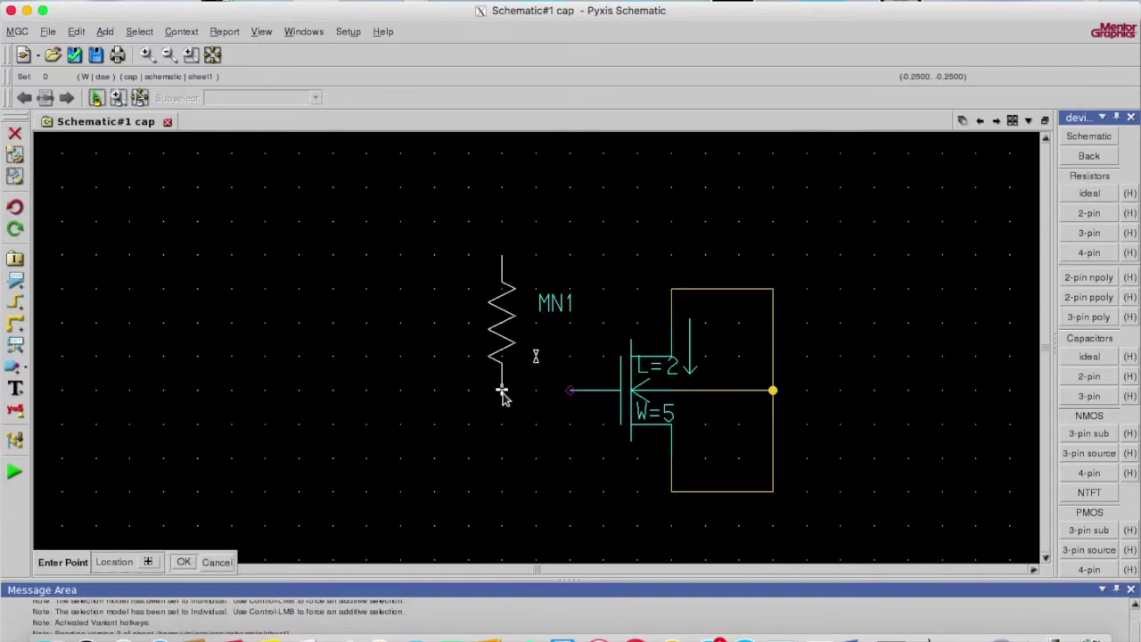
left_click(504, 396)
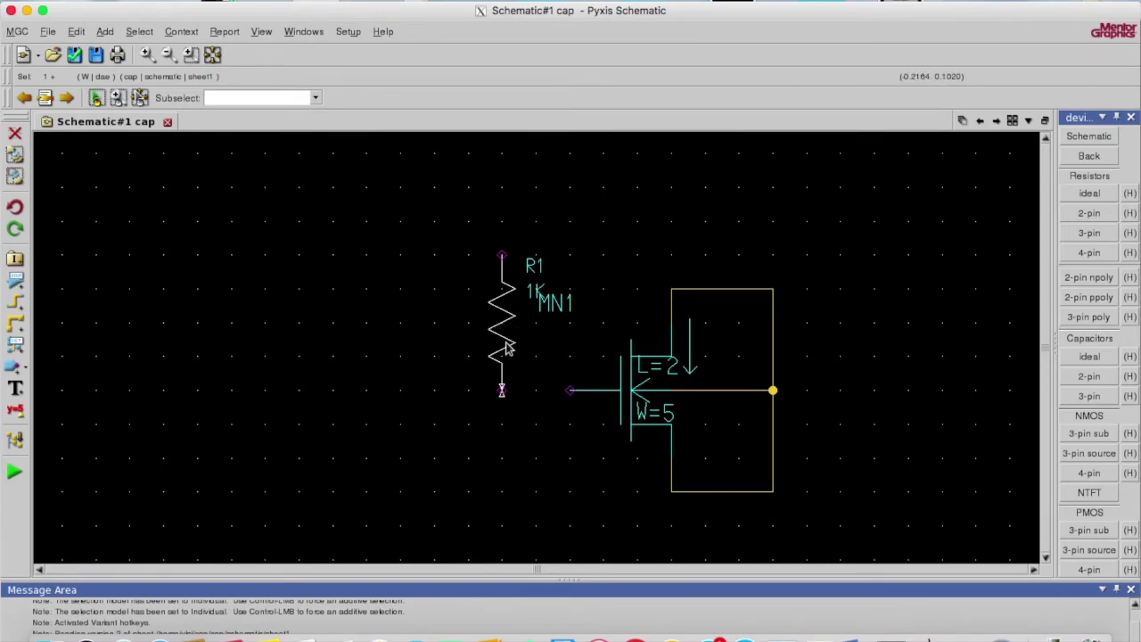
Set the ideal resistor's RESISTANCE property to 100K and deselect it
double_click(511, 353)
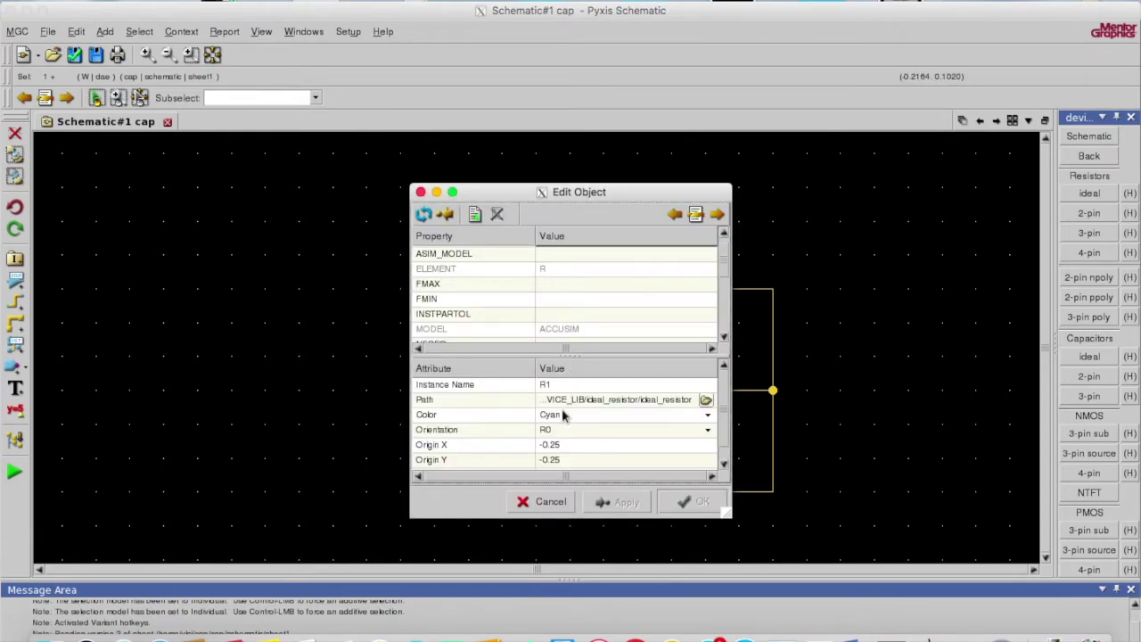
scroll(563, 410, "down", 1)
scroll(563, 416, "up", 1)
left_click(587, 287)
scroll(587, 297, "up", 1)
scroll(587, 296, "down", 5)
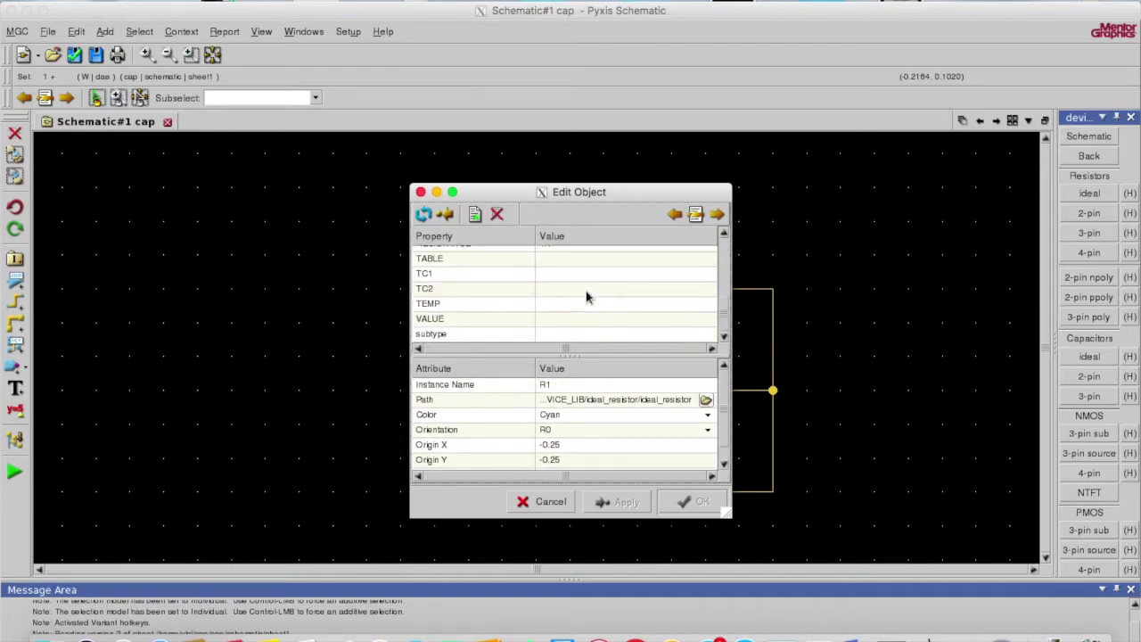
scroll(587, 297, "up", 5)
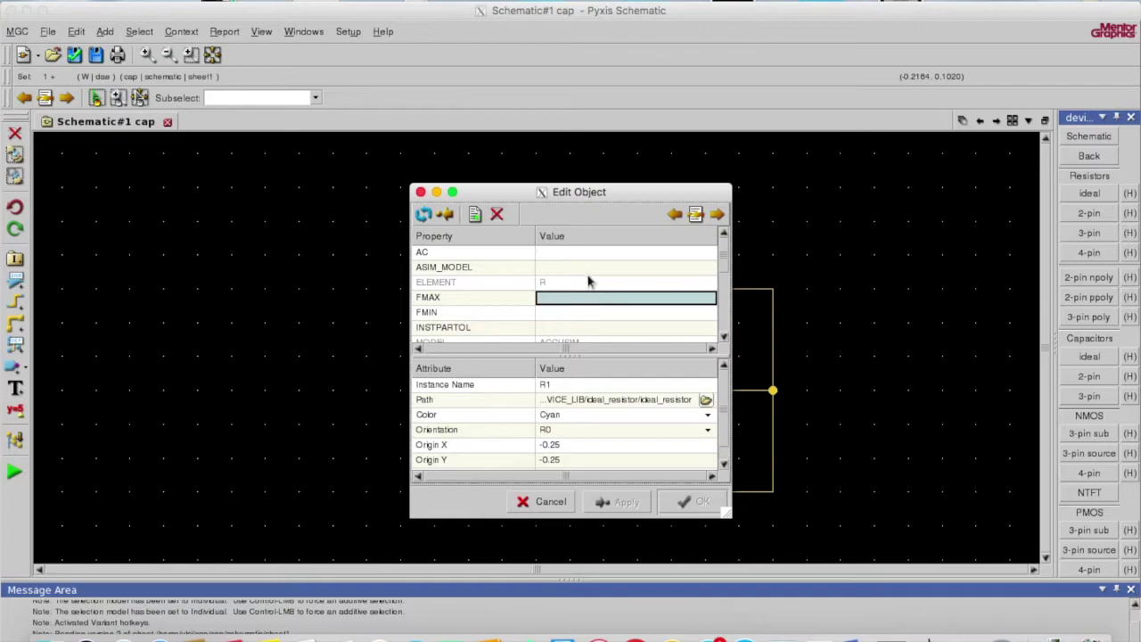
left_click(589, 267)
left_click_drag(724, 260, 723, 310)
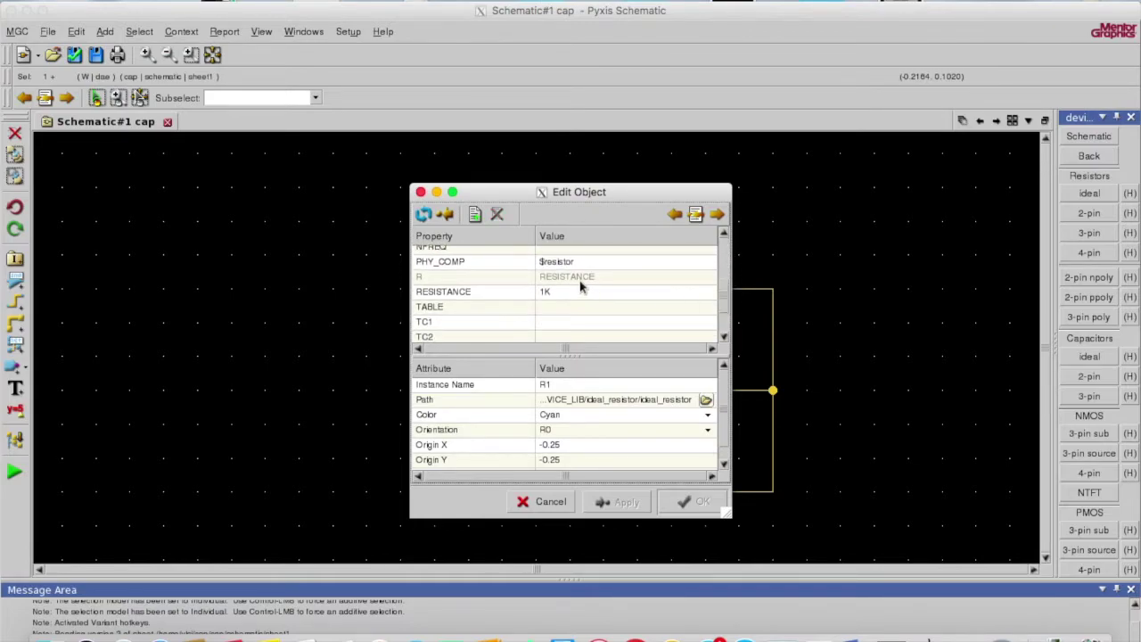
left_click(545, 294)
type("100K")
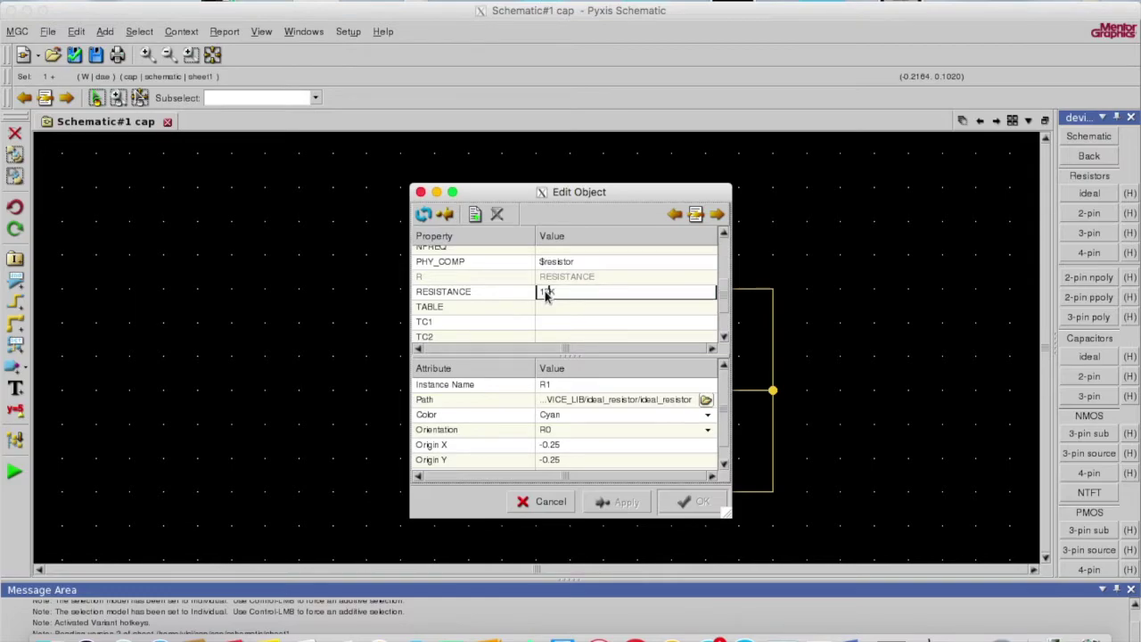
left_click(604, 461)
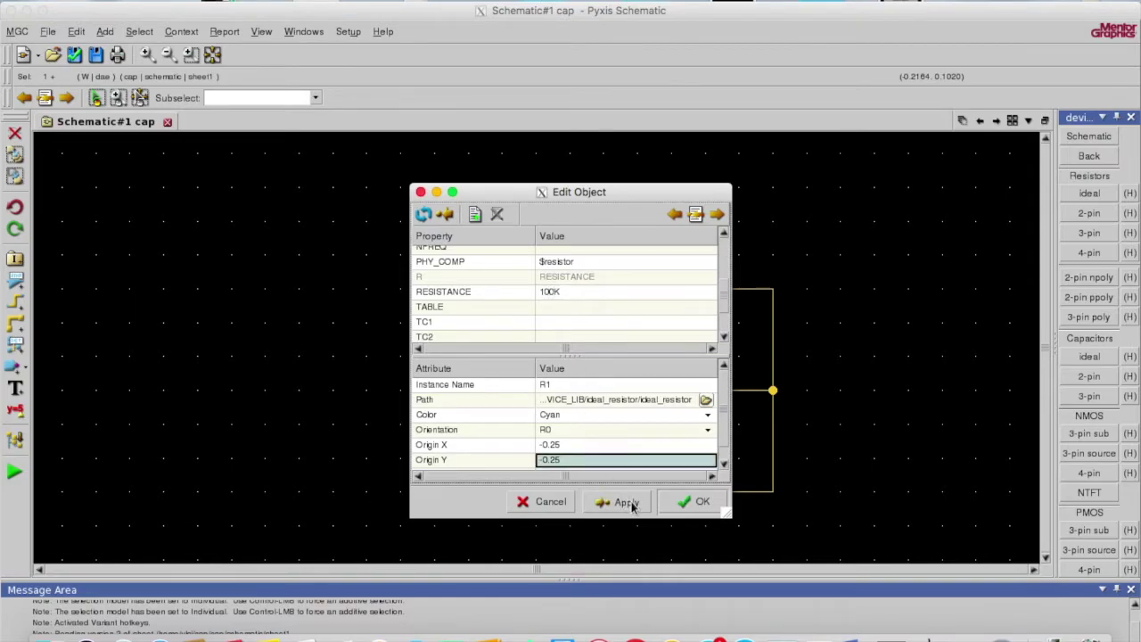
left_click(696, 511)
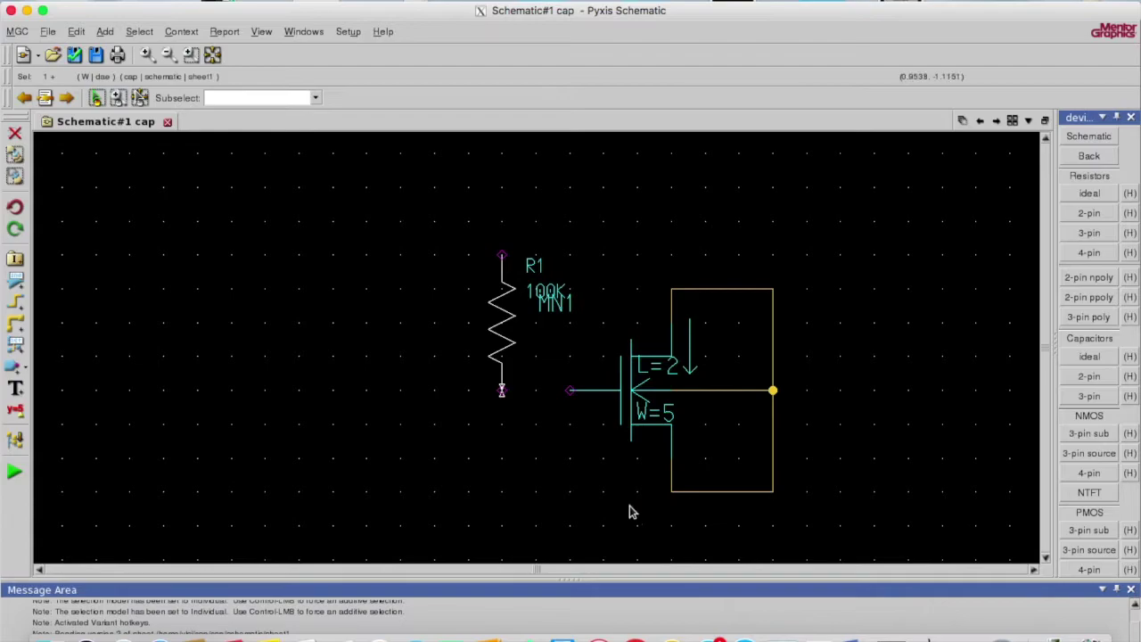
left_click(545, 490)
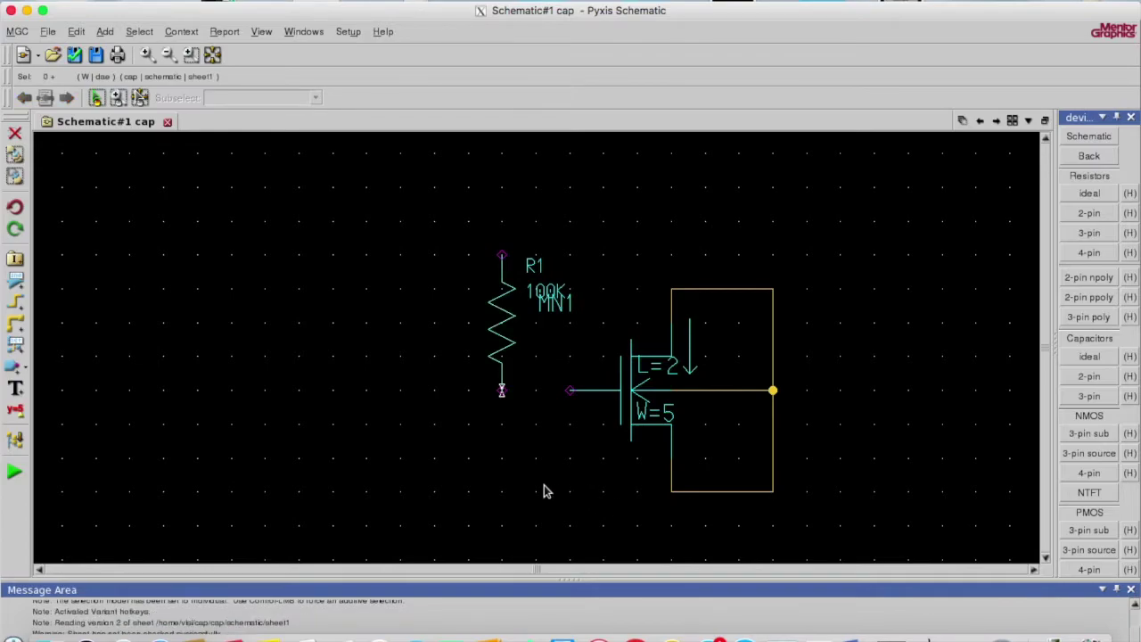
Set the nmos transistor's width property to 90
left_click(638, 415)
double_click(639, 416)
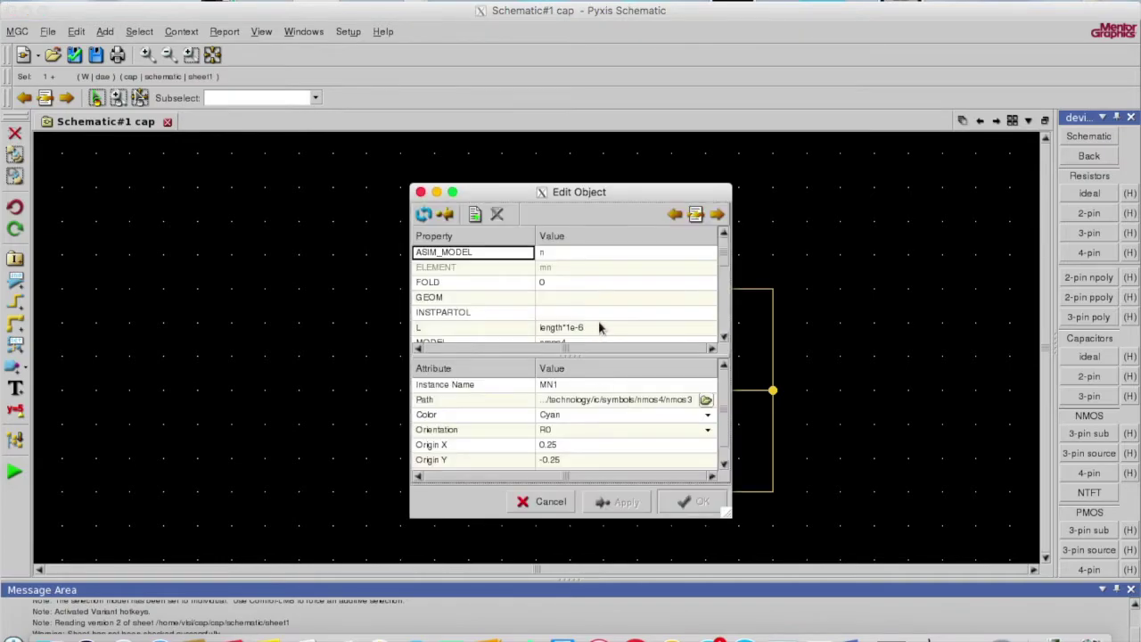
scroll(600, 321, "down", 10)
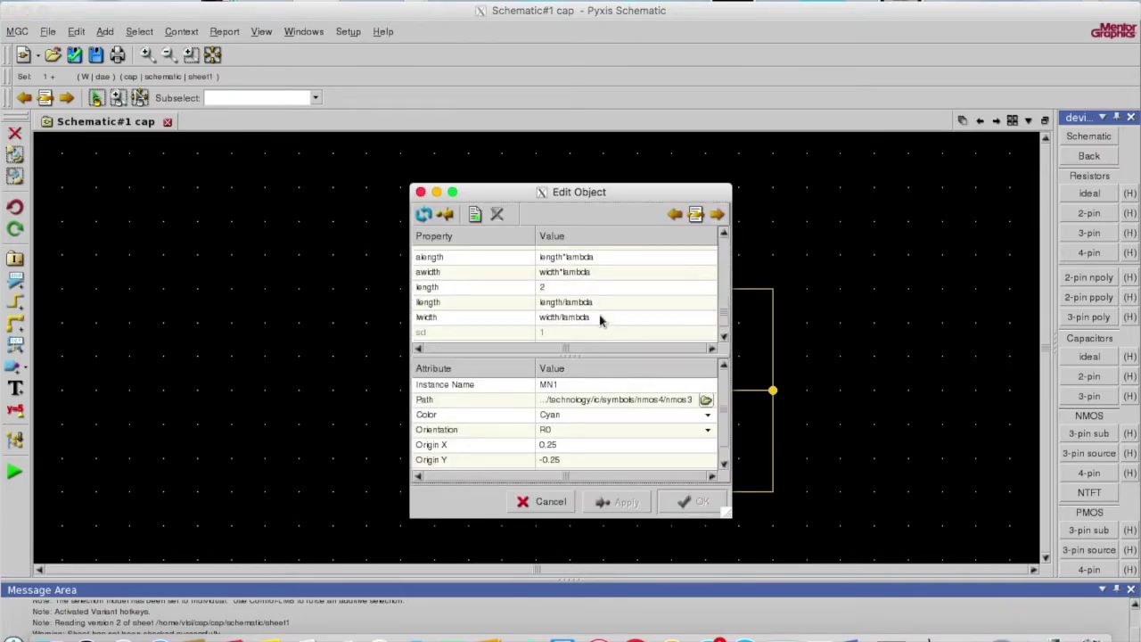
scroll(560, 295, "down", 1)
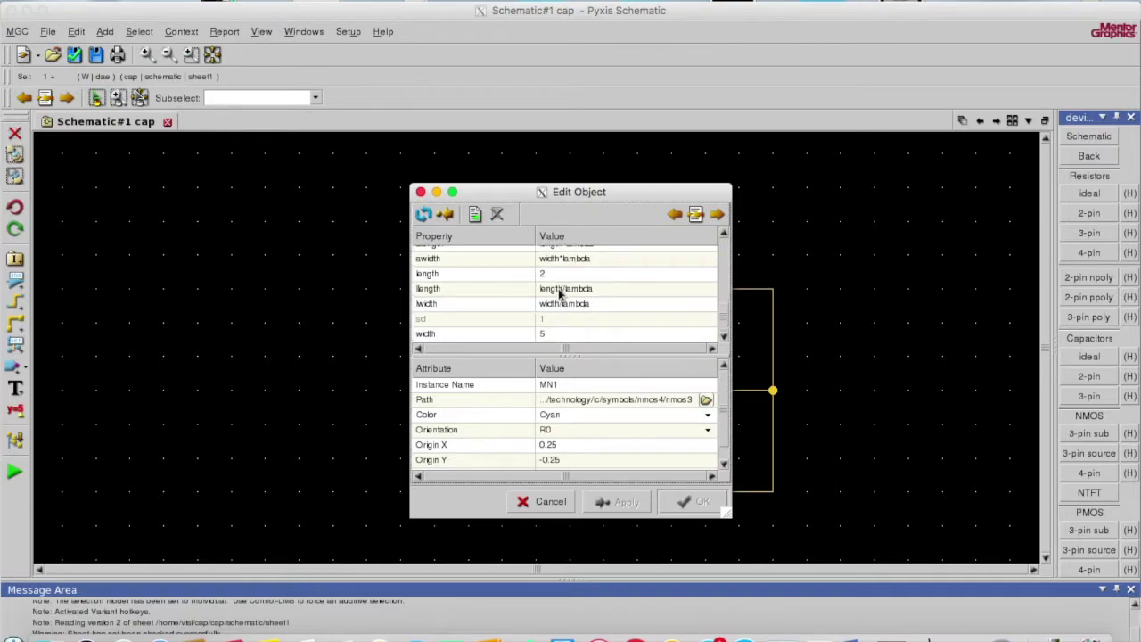
double_click(550, 334)
key("BackSpace")
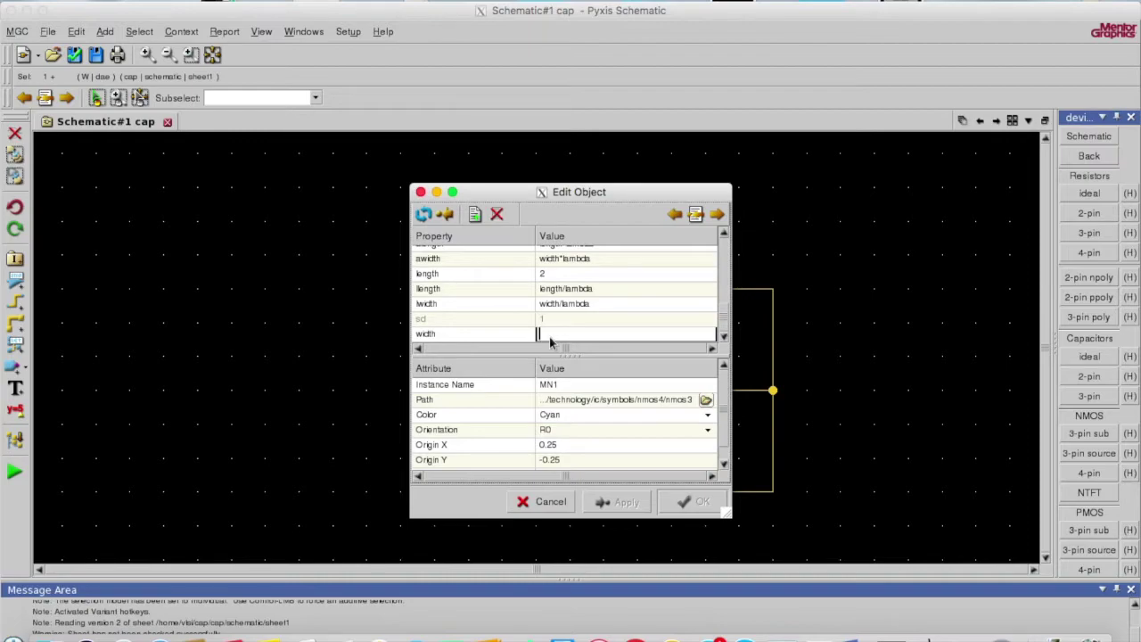
type("90")
left_click(636, 449)
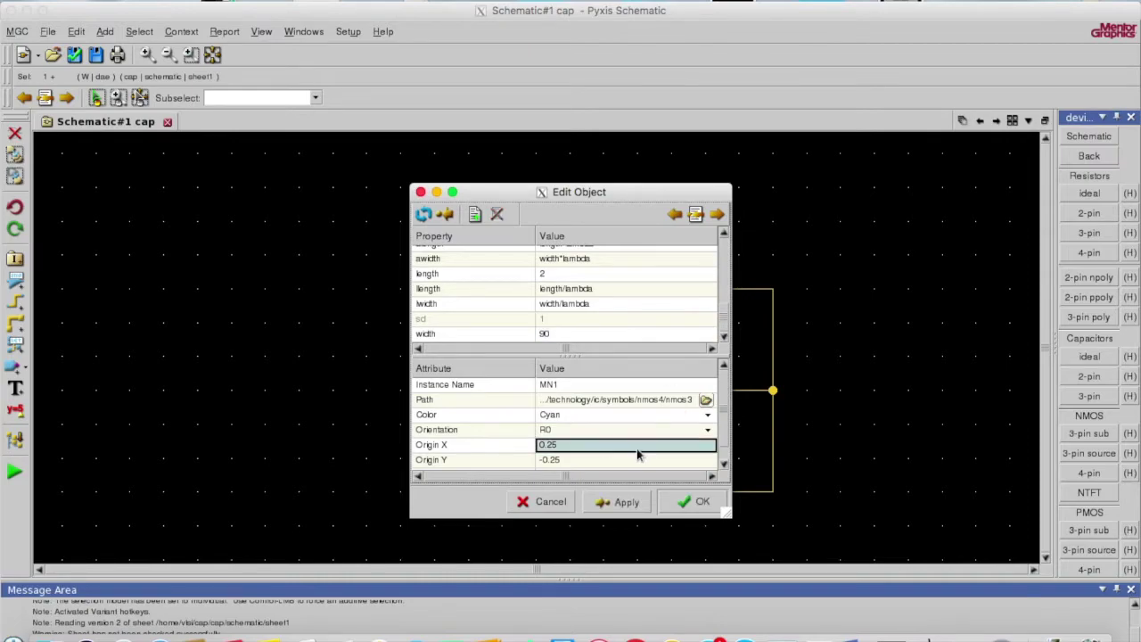
left_click(684, 506)
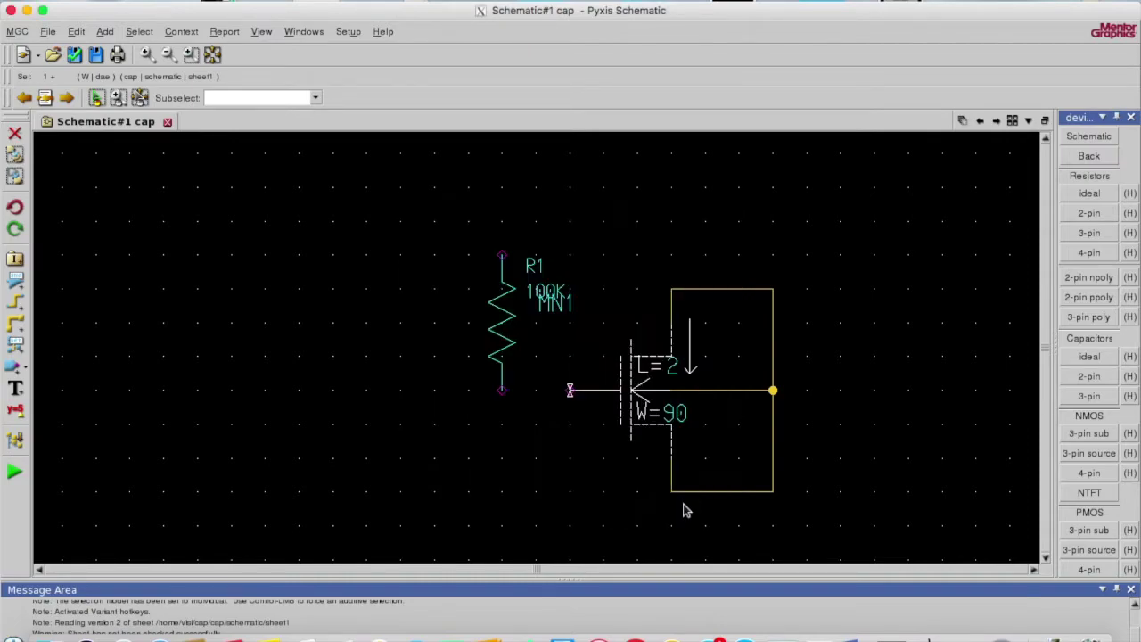
left_click(563, 483)
Wire the transistor's gate to the resistor's lower pin and clear the selection
key("w")
left_click(568, 389)
left_click(503, 392)
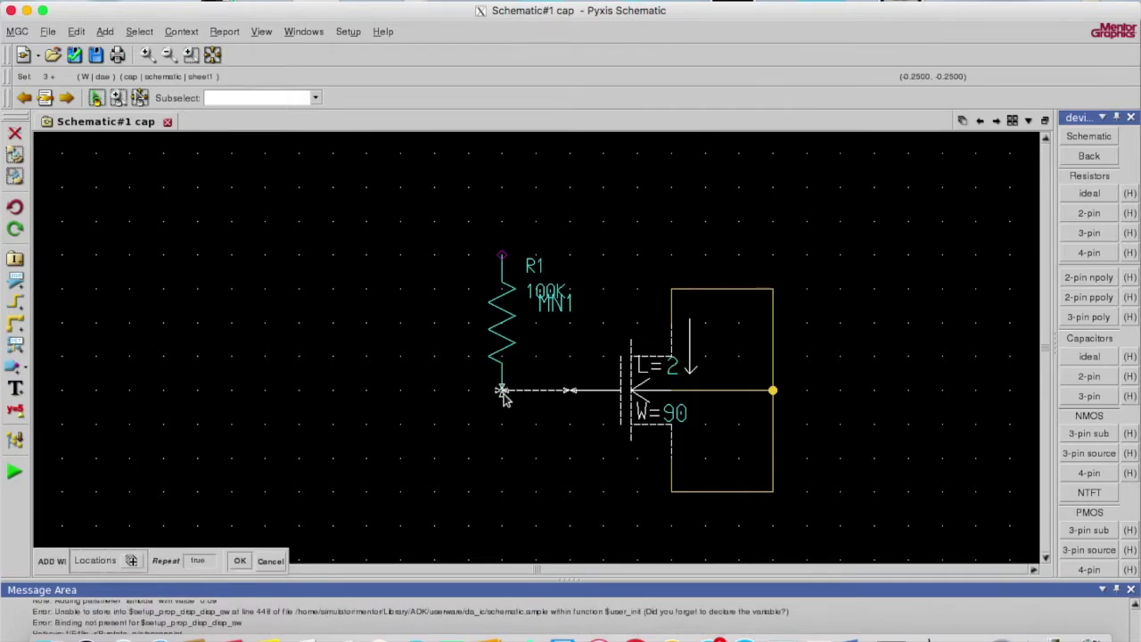
key("Escape")
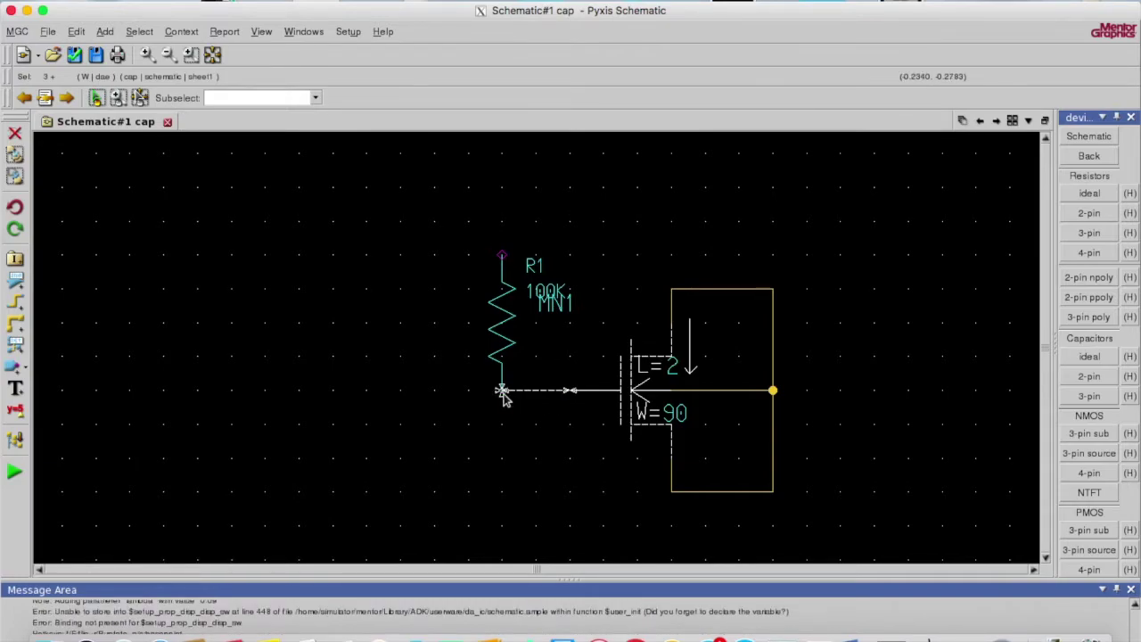
left_click(449, 425)
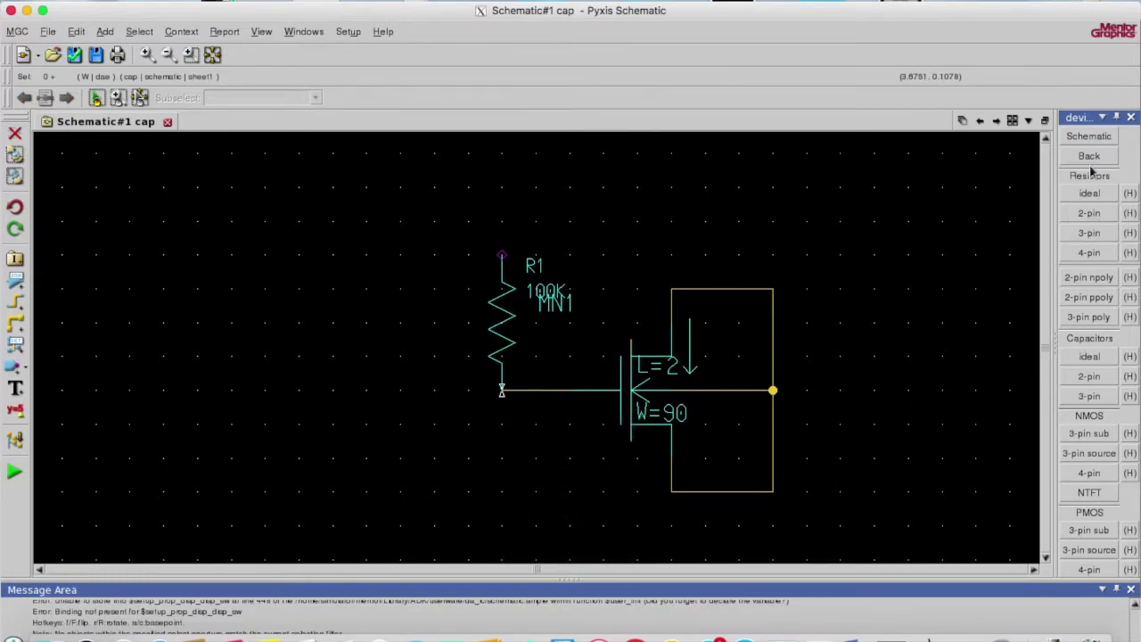
Place an In port from the ADK IC Library just left of the resistor's upper pin and deselect it
left_click(1087, 139)
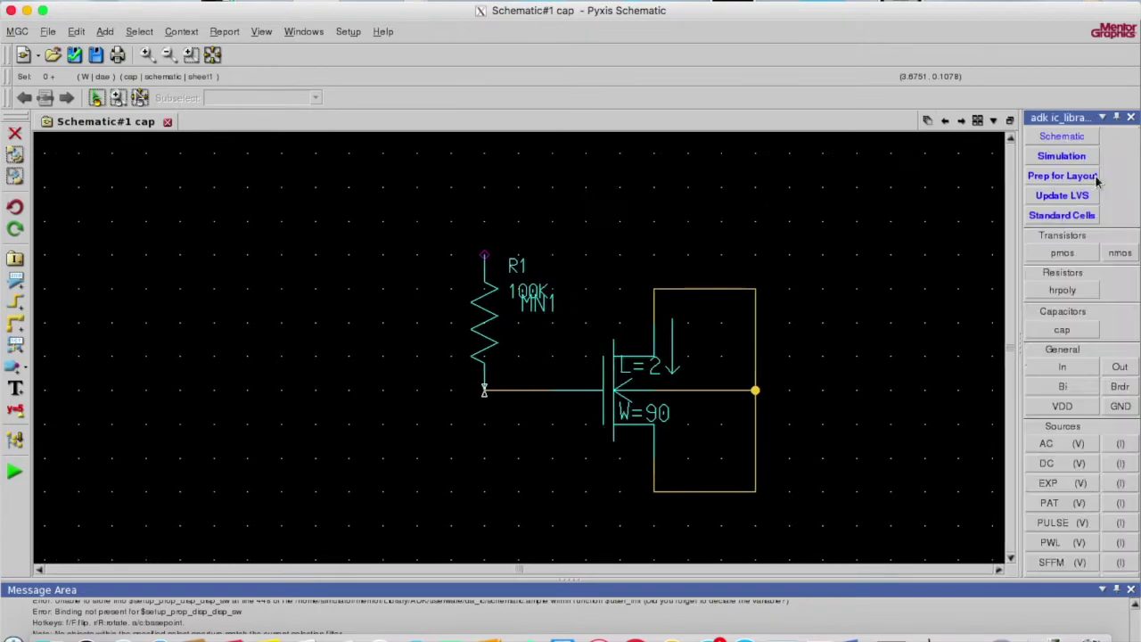
left_click(1064, 366)
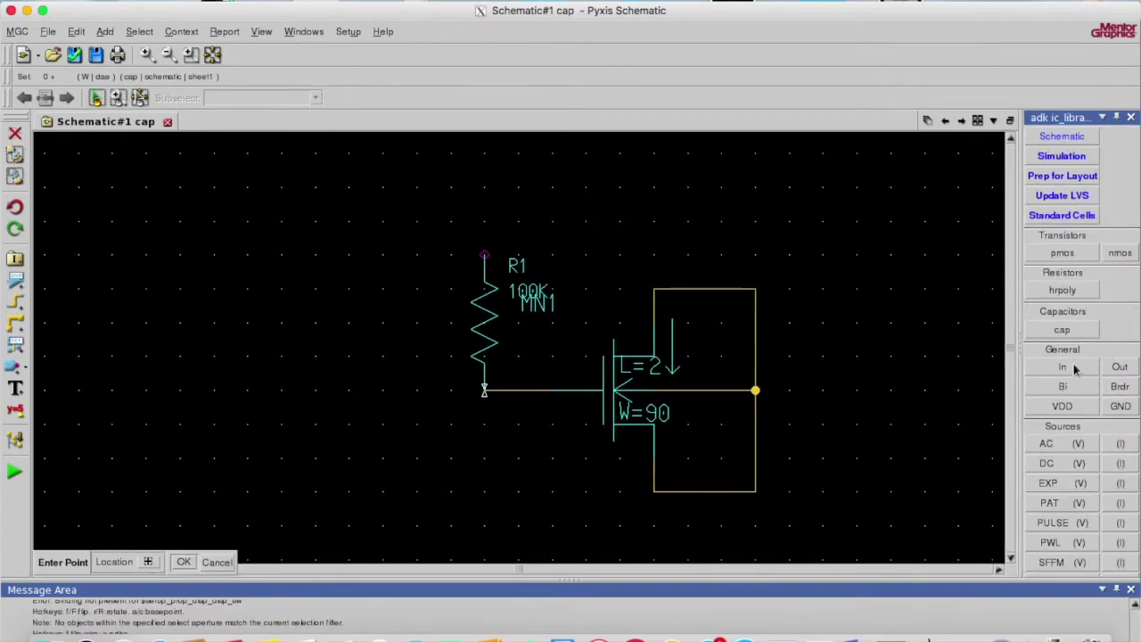
left_click(462, 254)
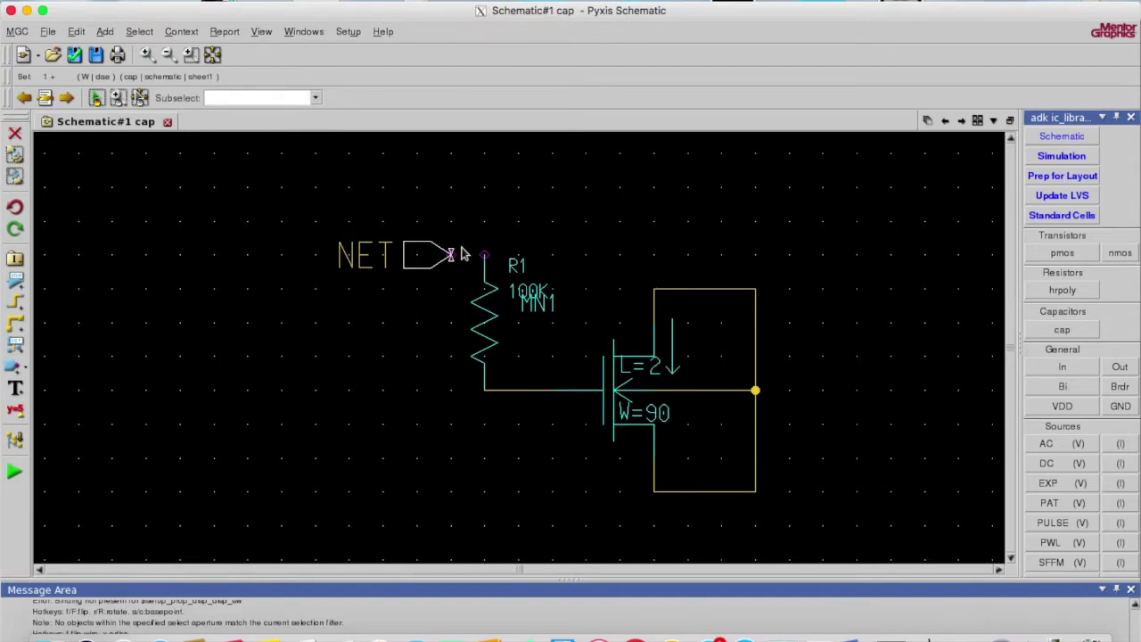
left_click(383, 335)
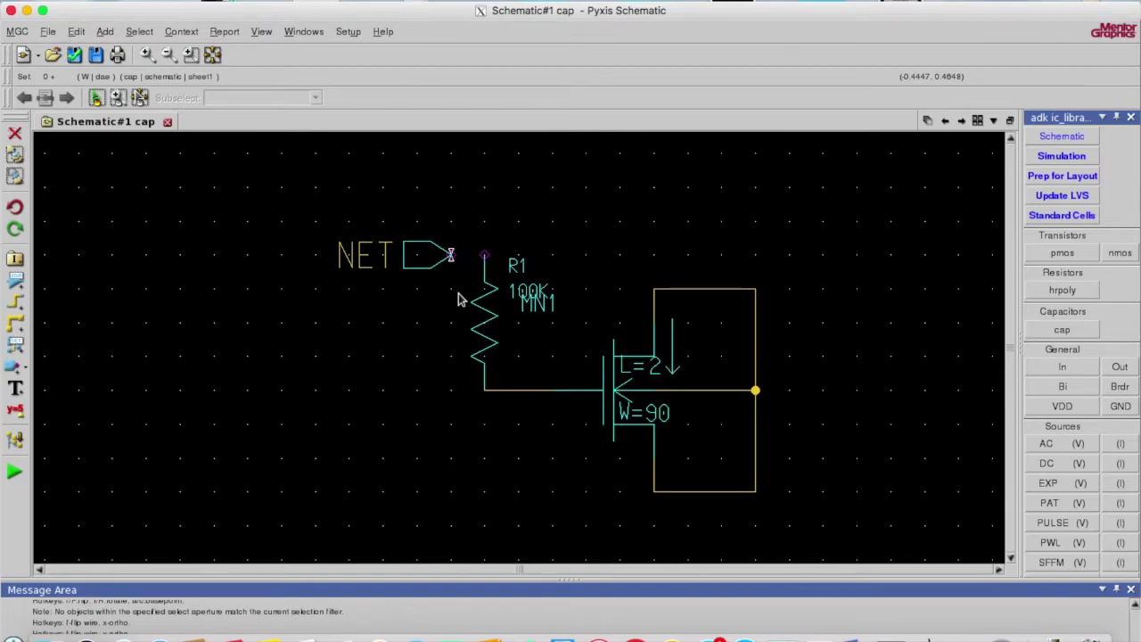
Wire the resistor's upper pin to the input port and clear the selection
key("w")
left_click(485, 256)
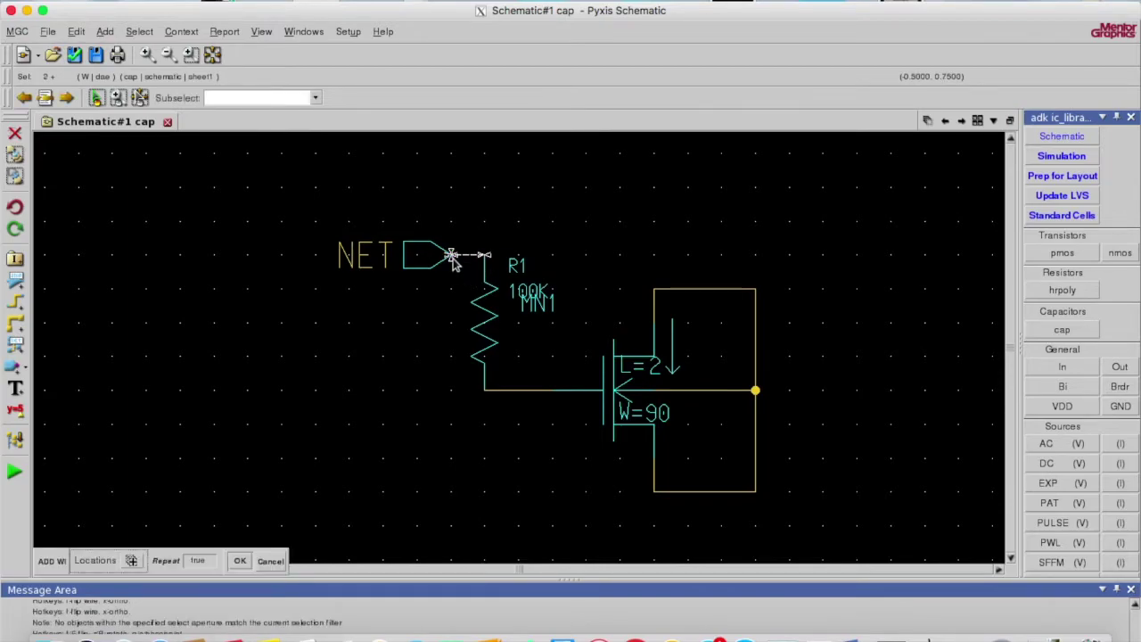
left_click(452, 257)
key("Escape")
left_click(406, 341)
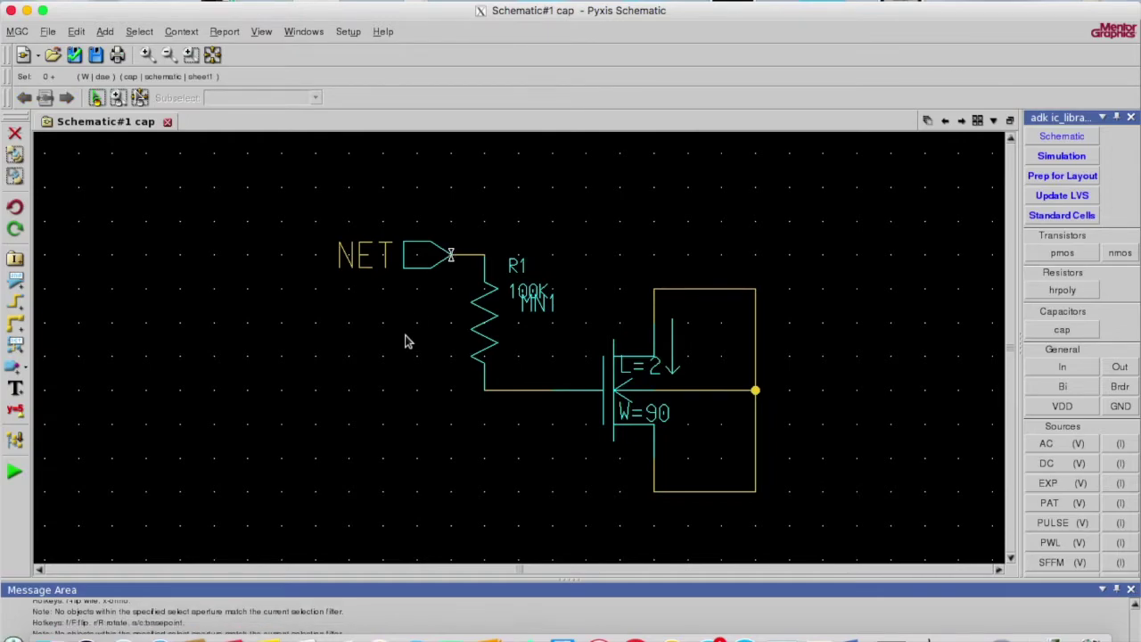
Enter simulation mode and include the model file tsmc018.mod from $ADK/technology/ic/models in the simulation setup
left_click(1058, 157)
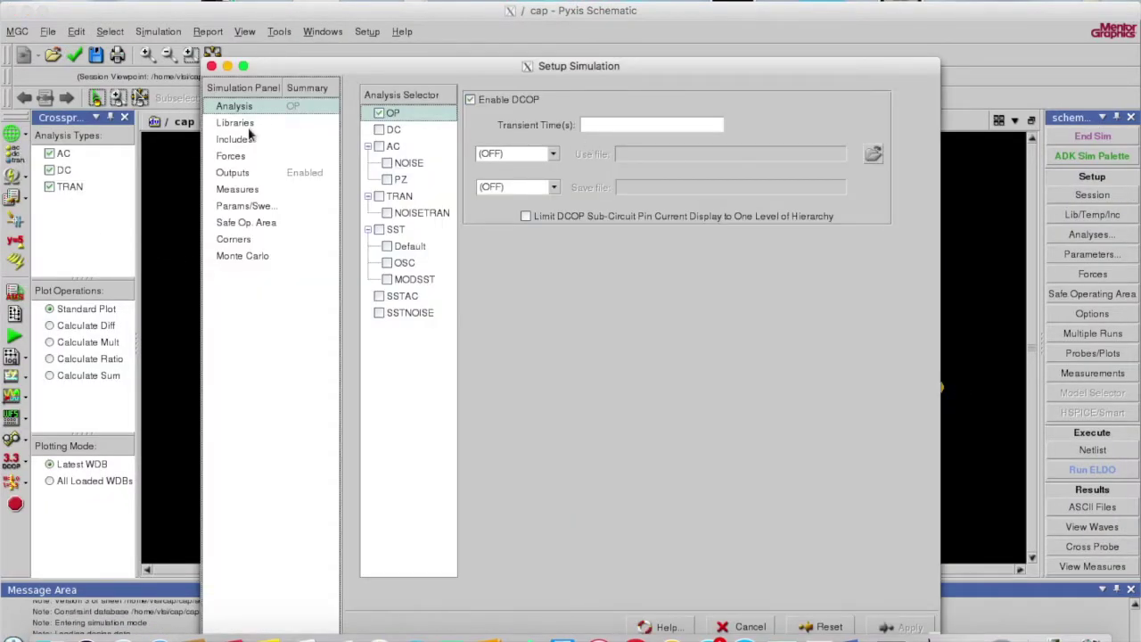
left_click(242, 141)
left_click(894, 111)
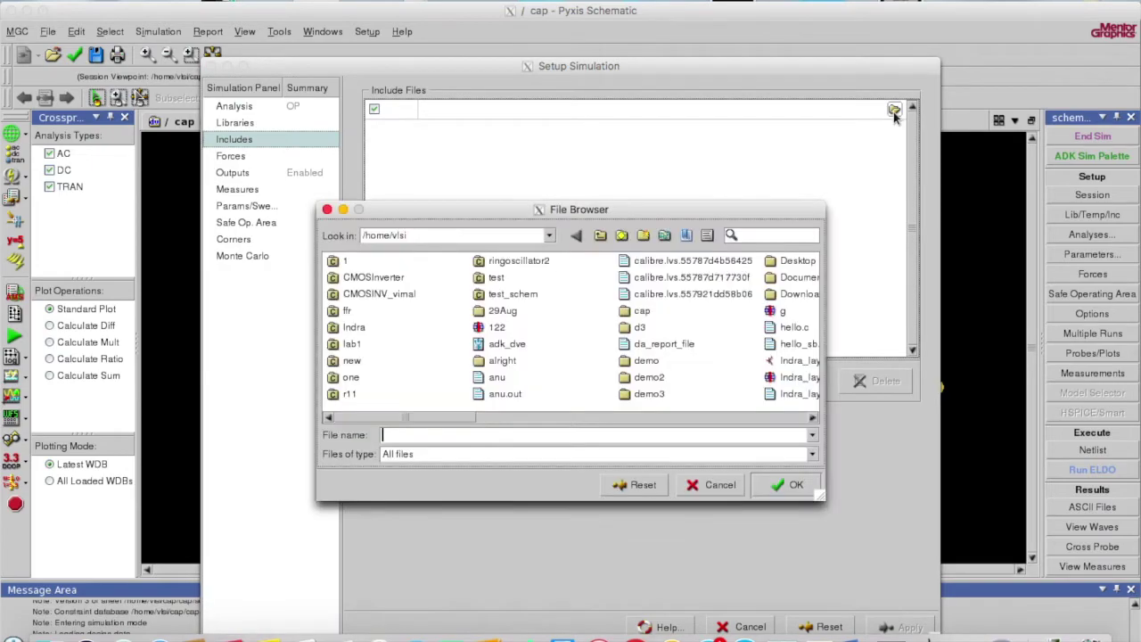
left_click_drag(482, 233, 324, 223)
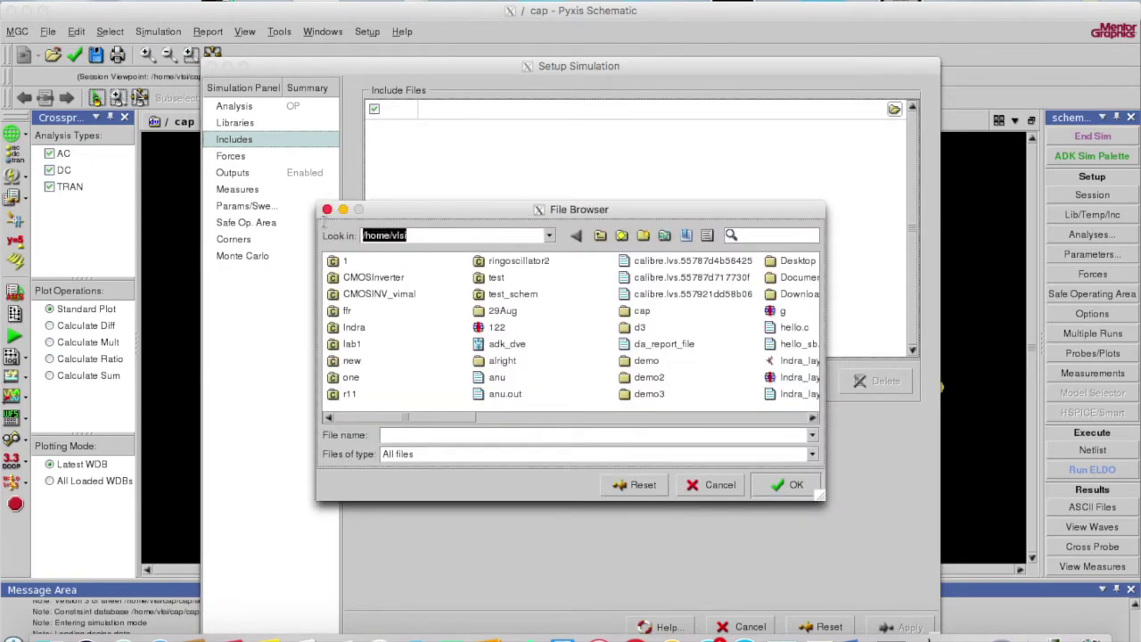
type("$ADK")
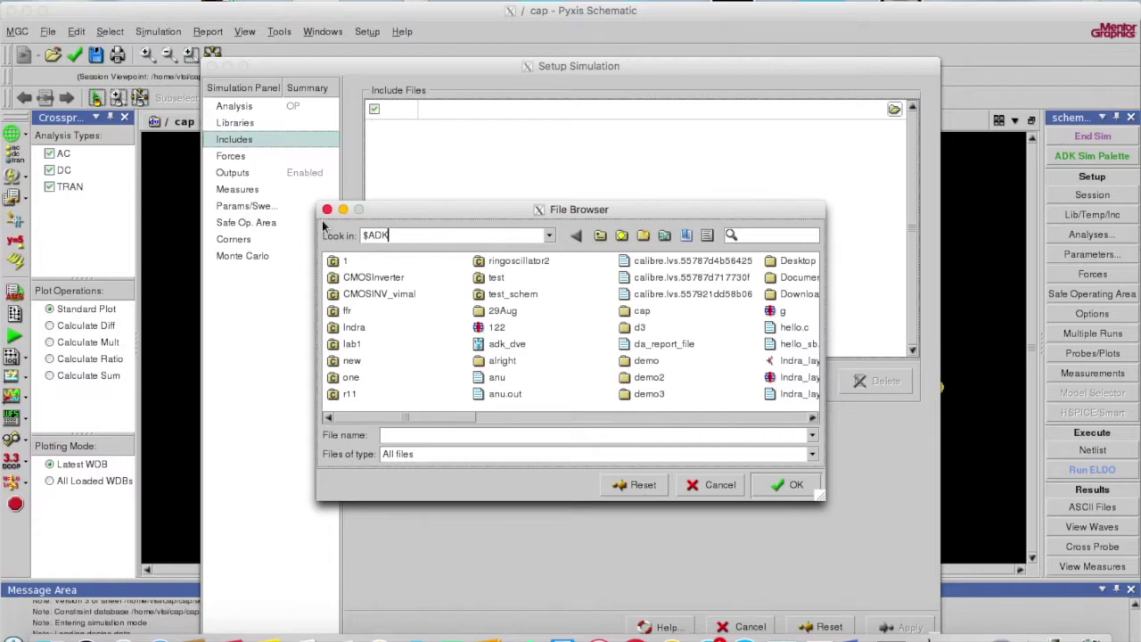
key("Return")
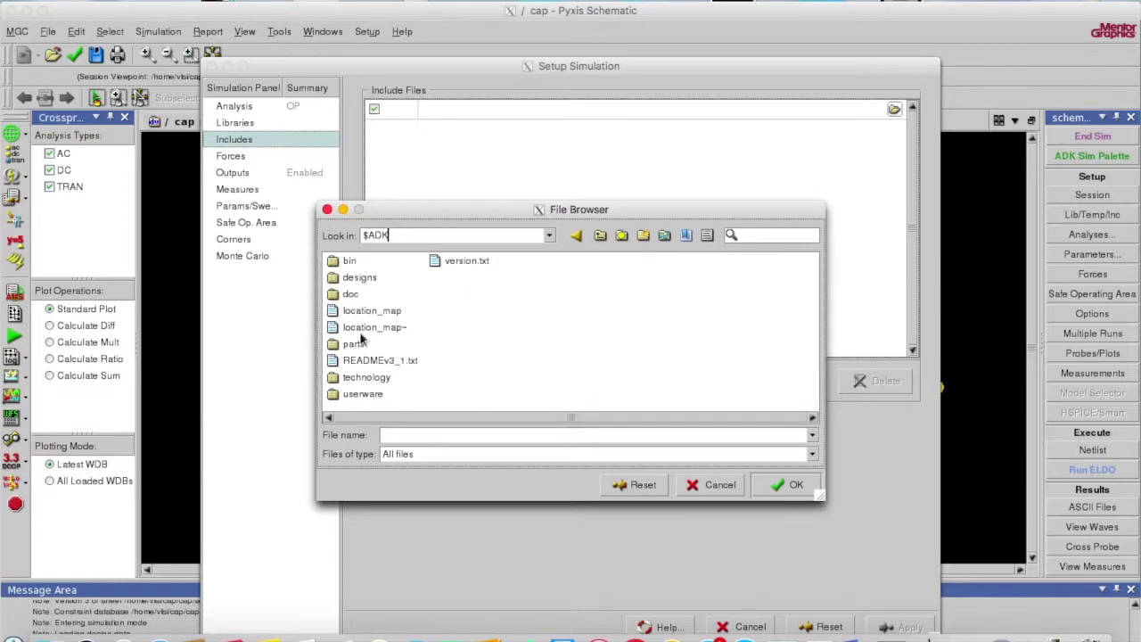
double_click(361, 377)
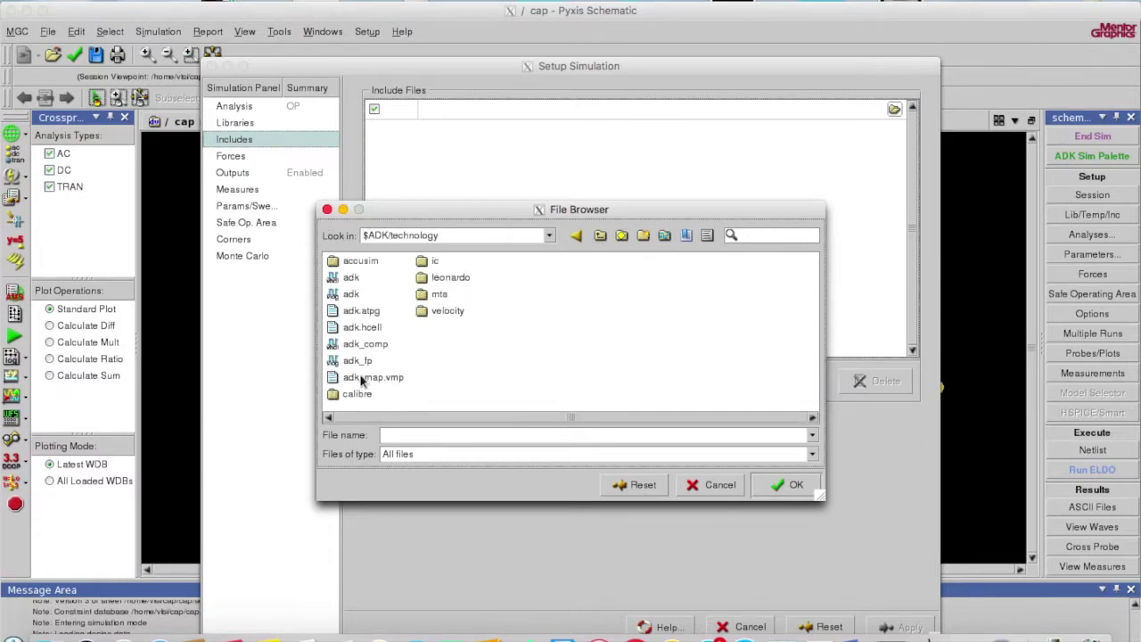
double_click(427, 263)
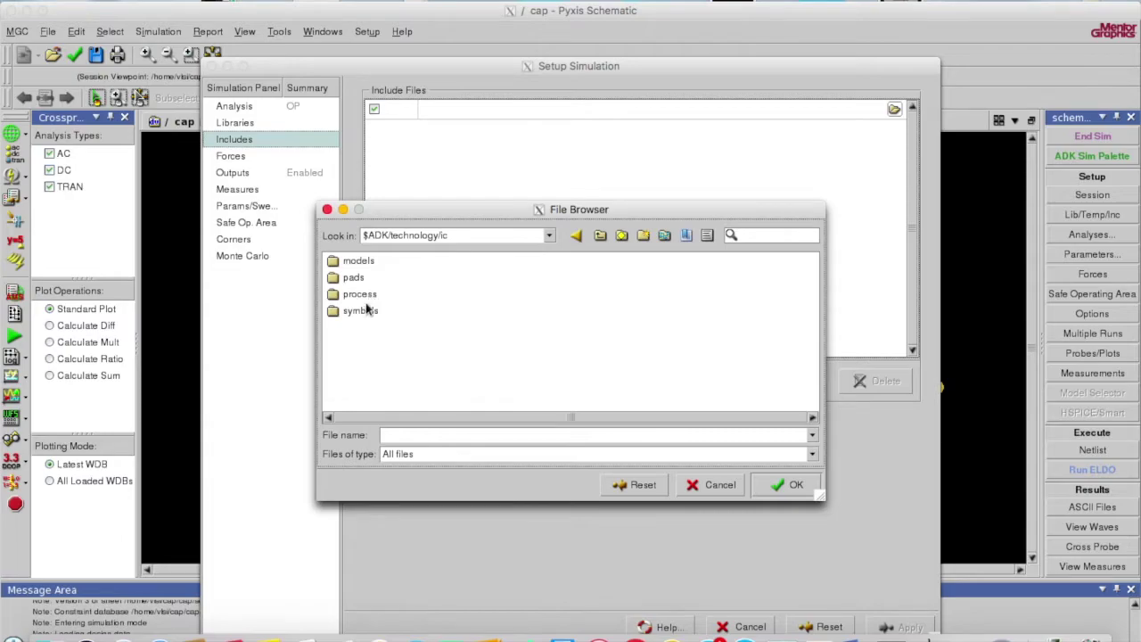
double_click(361, 263)
left_click(382, 295)
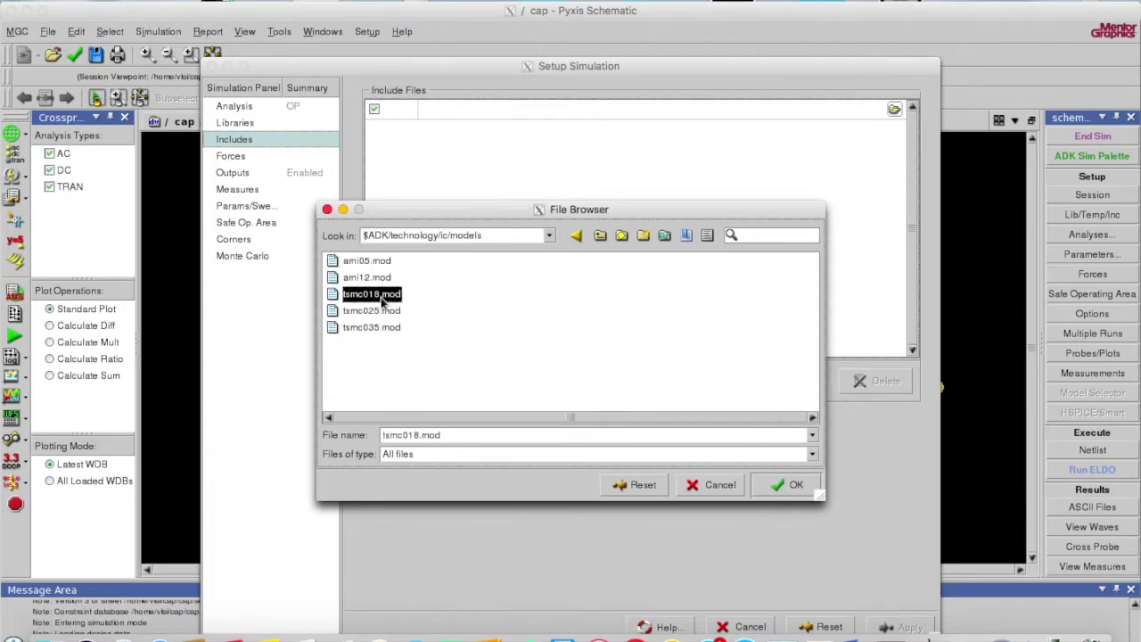
left_click(793, 486)
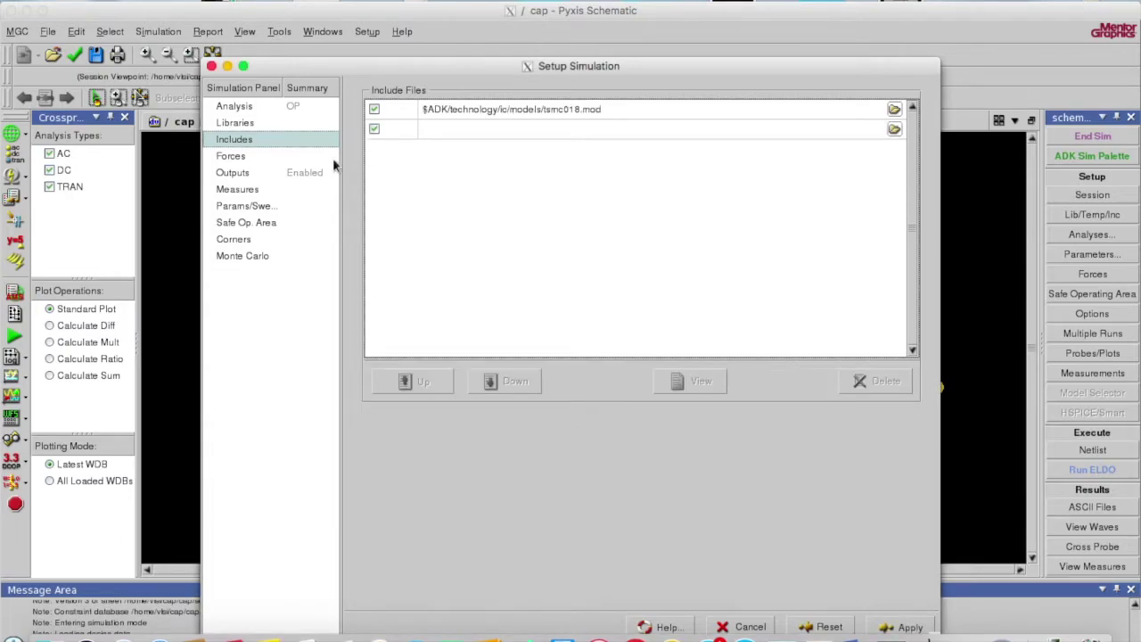
Define an AC voltage force with DC magnitude 0, AC magnitude .200 and phase 0
left_click(251, 159)
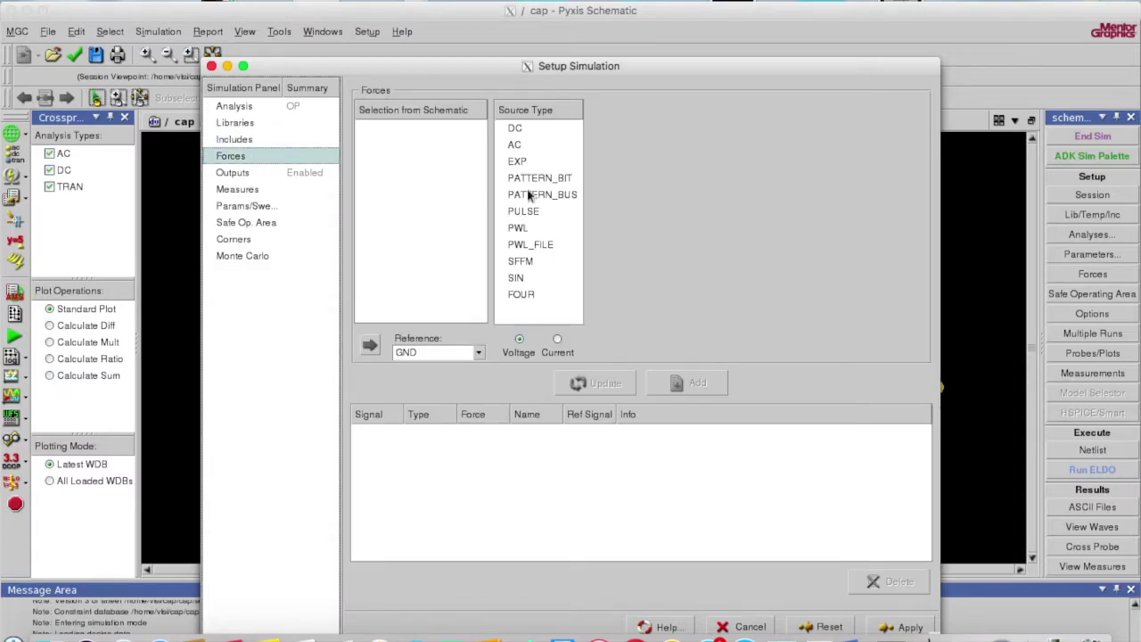
left_click_drag(478, 67, 373, 77)
left_click(417, 155)
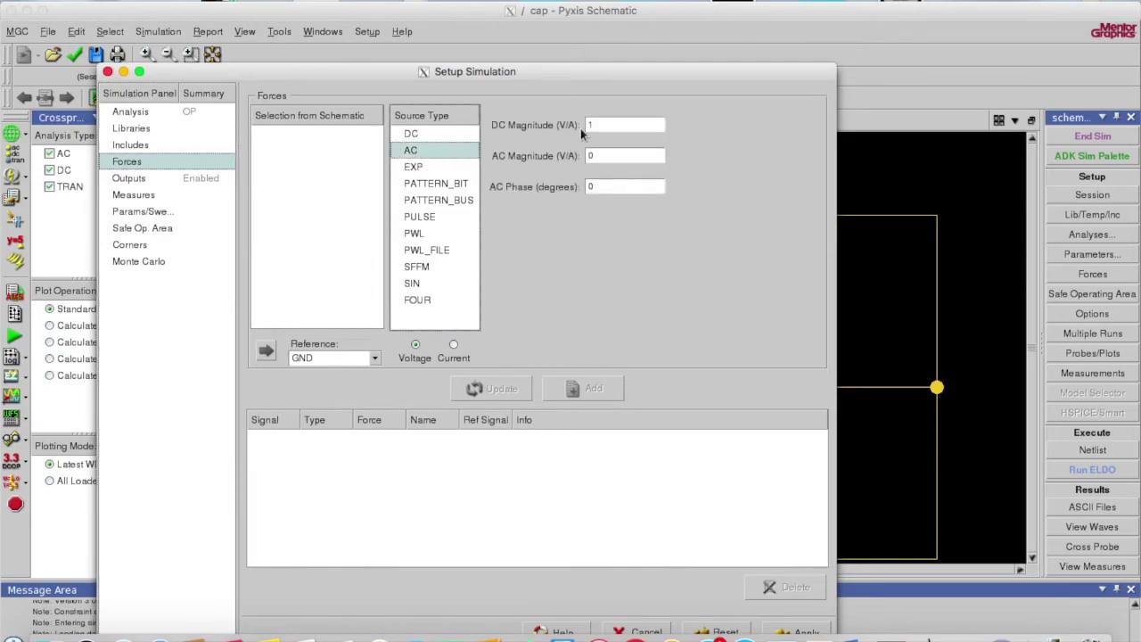
left_click(631, 127)
key("BackSpace")
type("0")
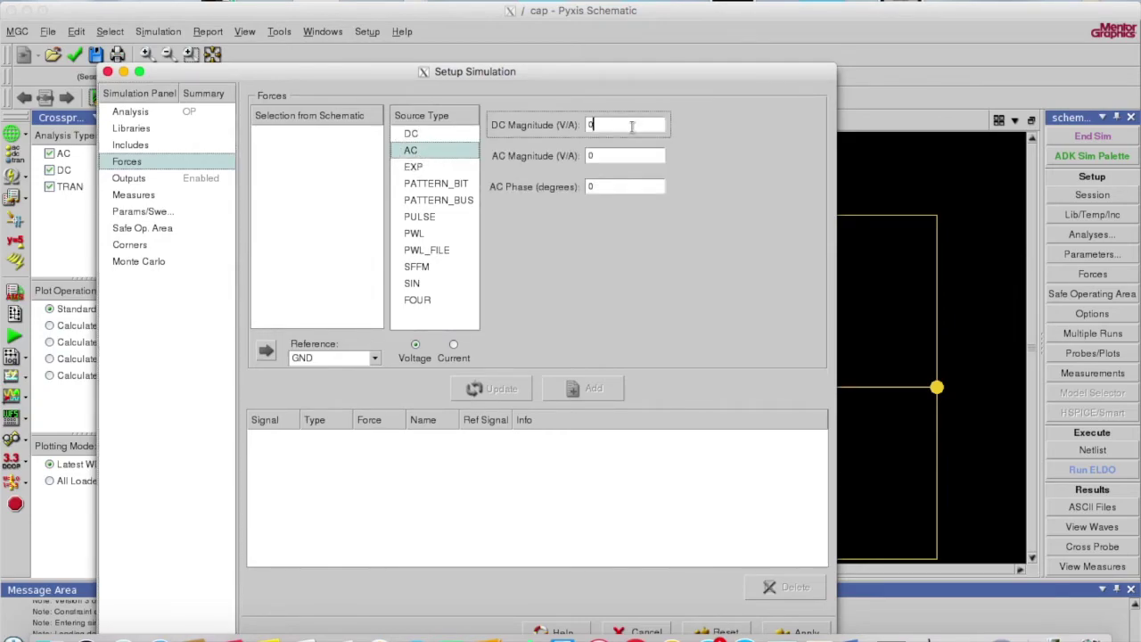
left_click(608, 155)
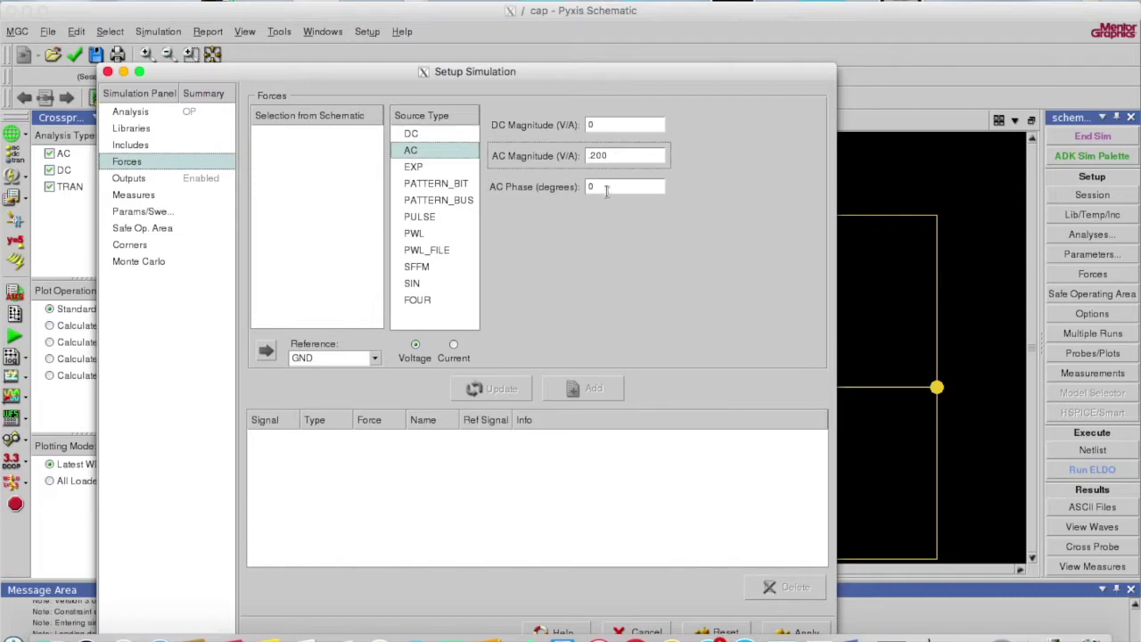
left_click(606, 191)
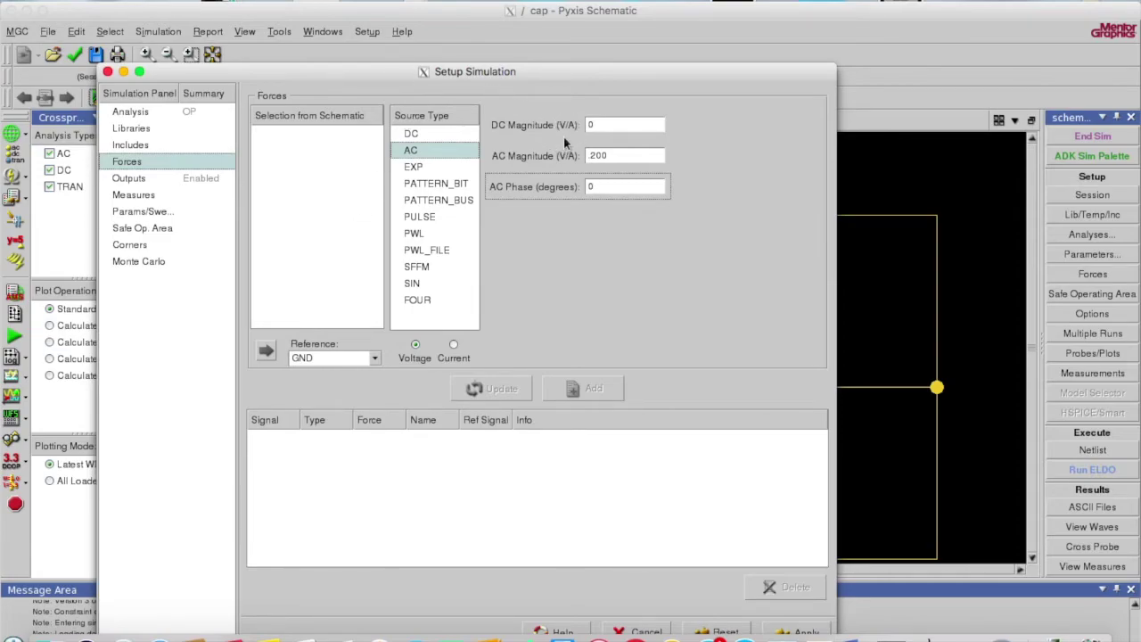
Select the wire at the NET input port in the schematic and add the AC force to it, referenced to GND
left_click_drag(568, 79, 765, 192)
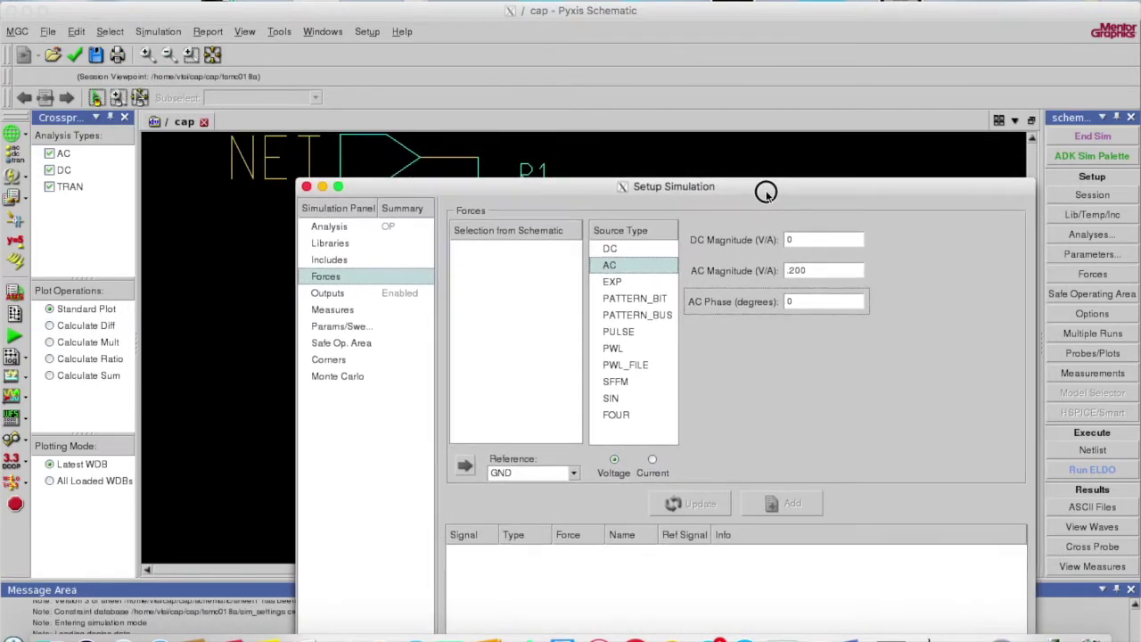
left_click(410, 160)
left_click(419, 157)
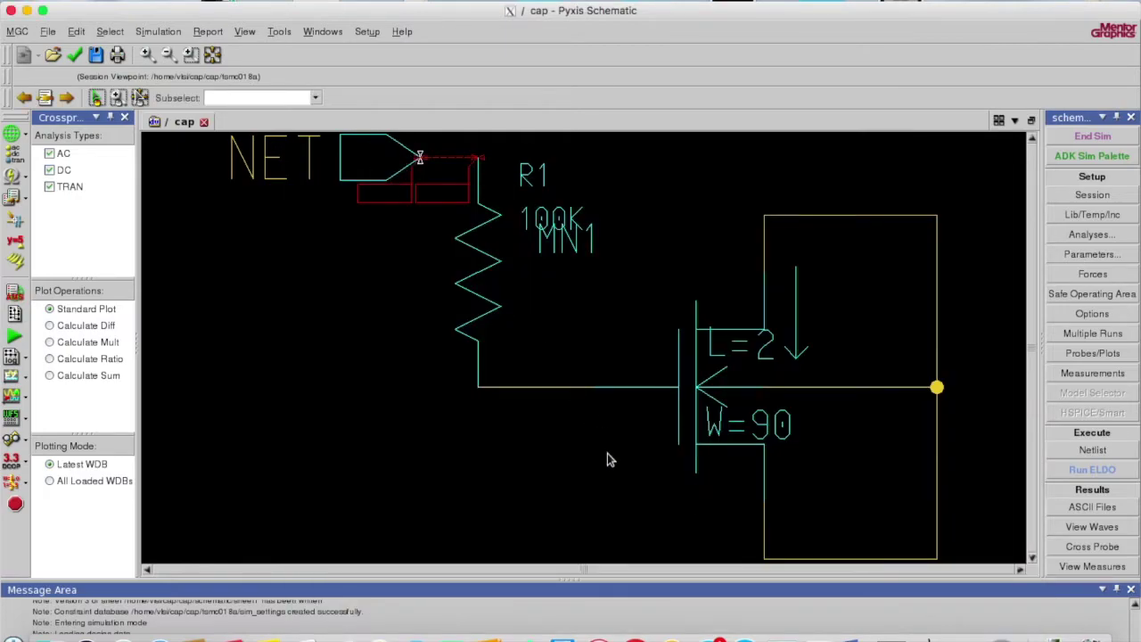
right_click(974, 629)
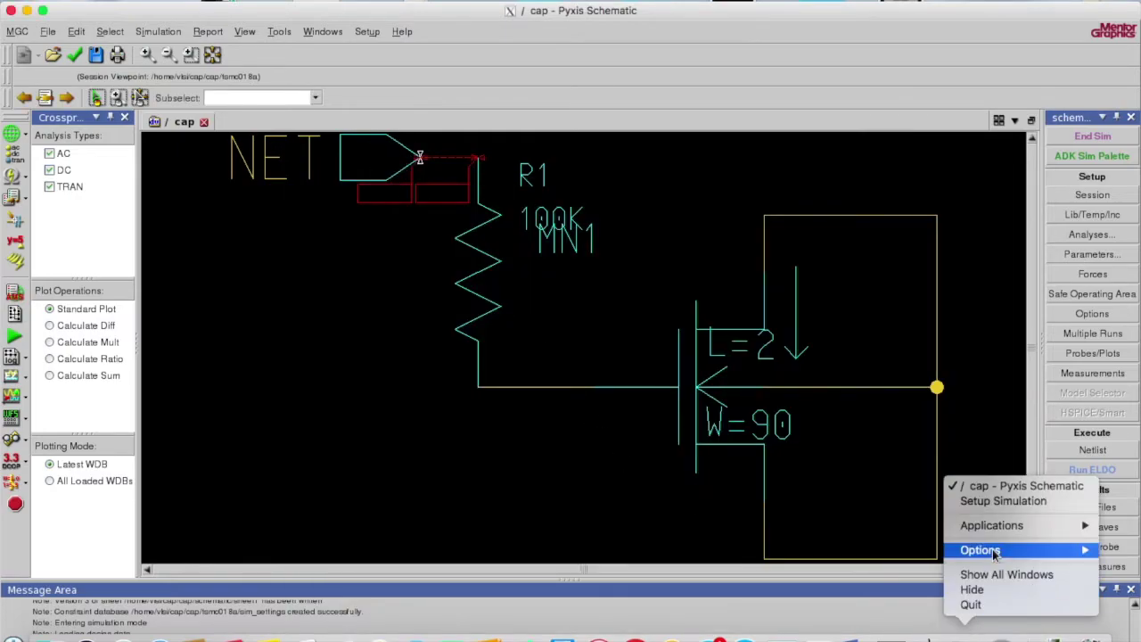
left_click(1003, 502)
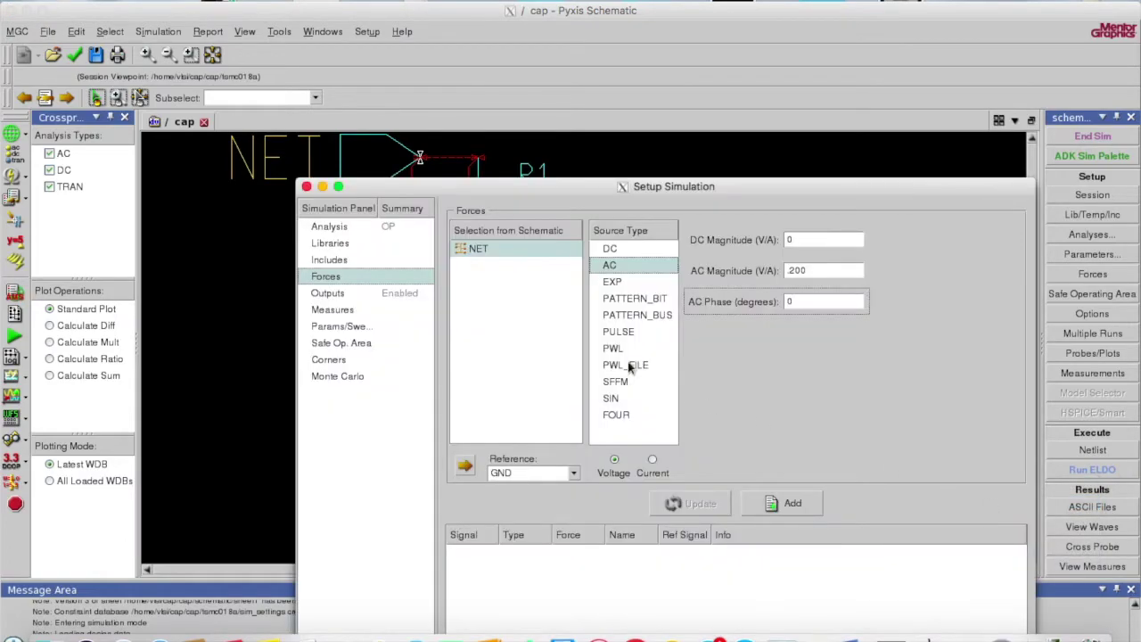
left_click(789, 503)
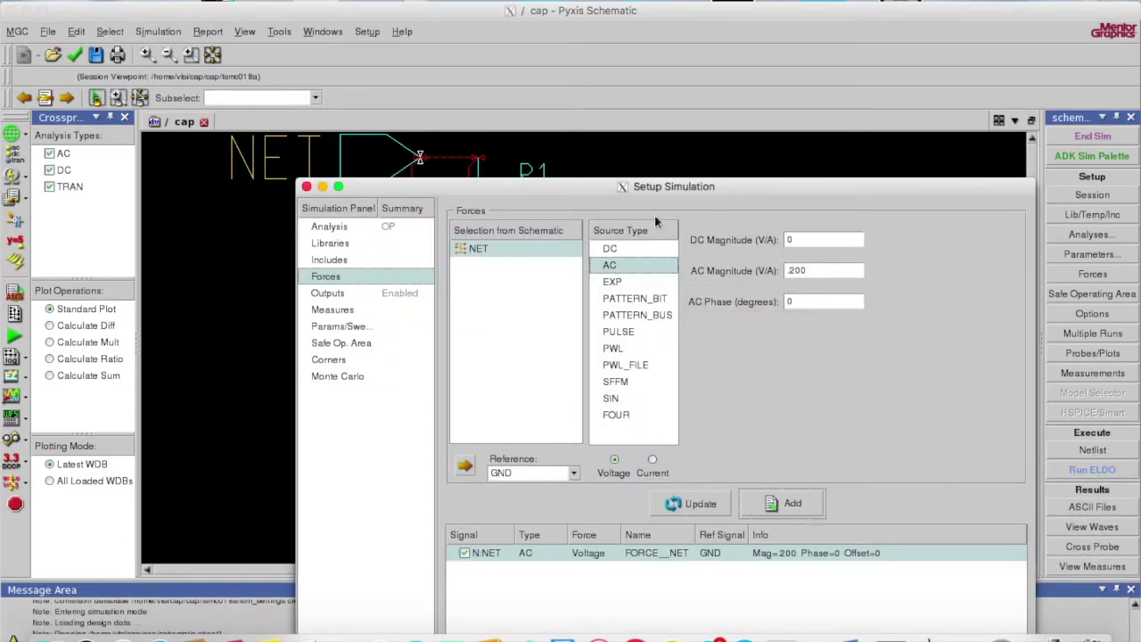
Set the task of the specified simulation outputs to PLOT
left_click_drag(631, 185, 554, 9)
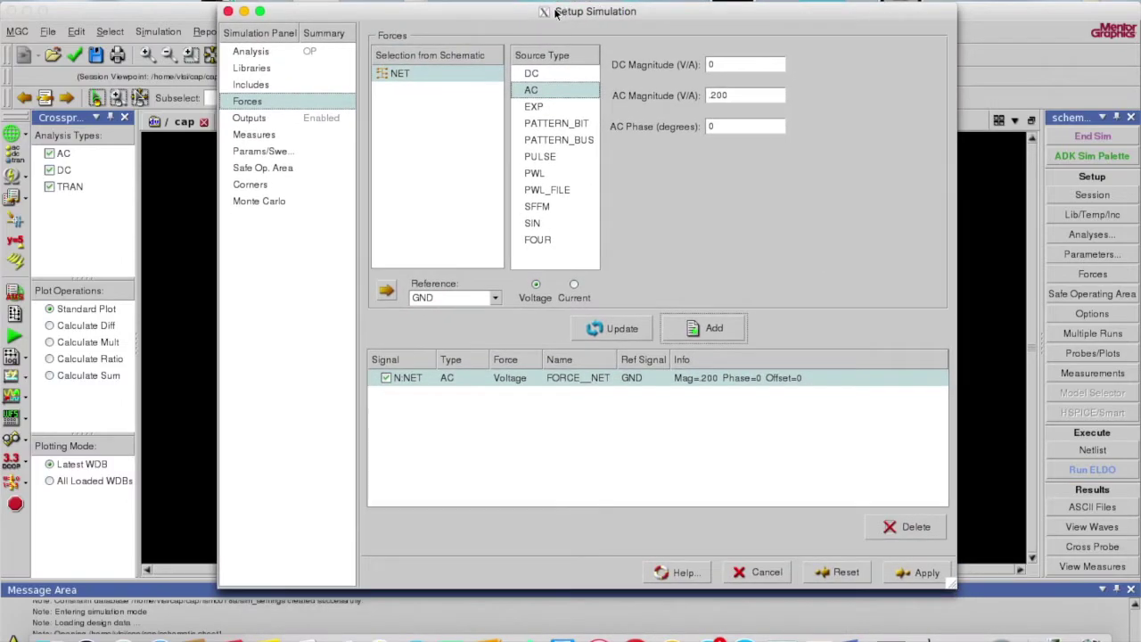
left_click(257, 119)
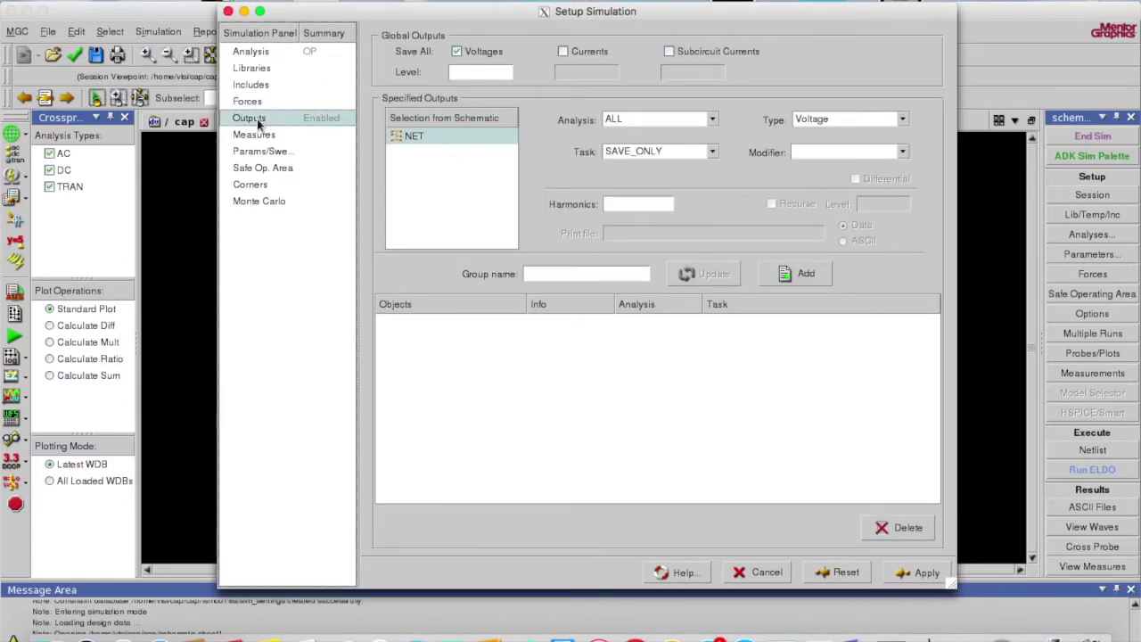
left_click(712, 152)
left_click(695, 179)
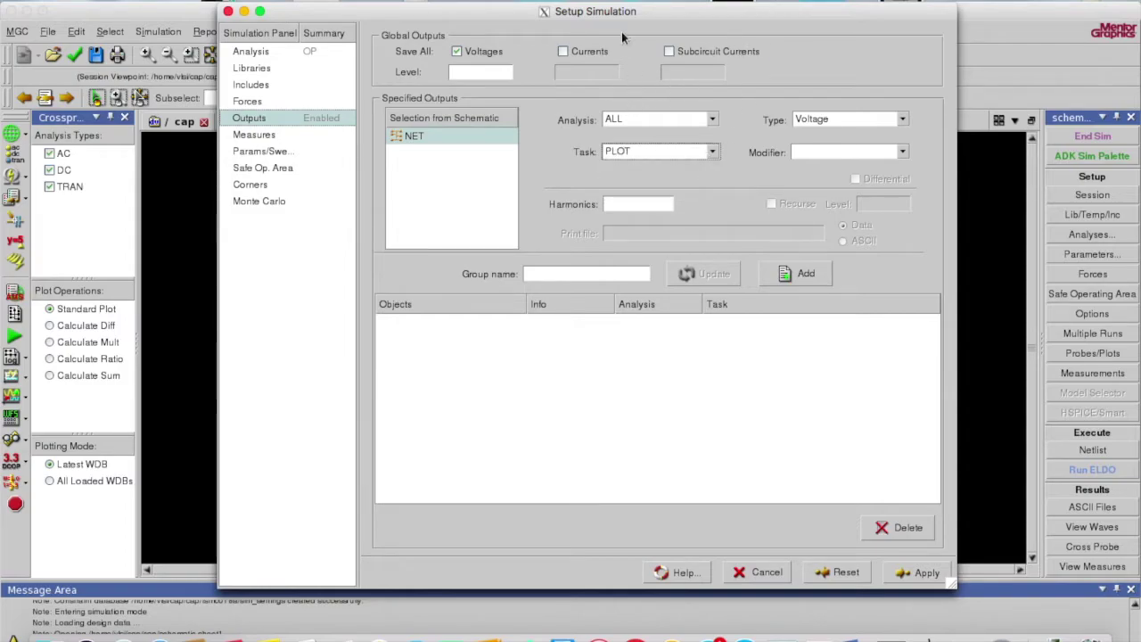
Select the wire between the resistor and the transistor's gate in the schematic and add it as a plotted voltage output
left_click(737, 132)
left_click(172, 295)
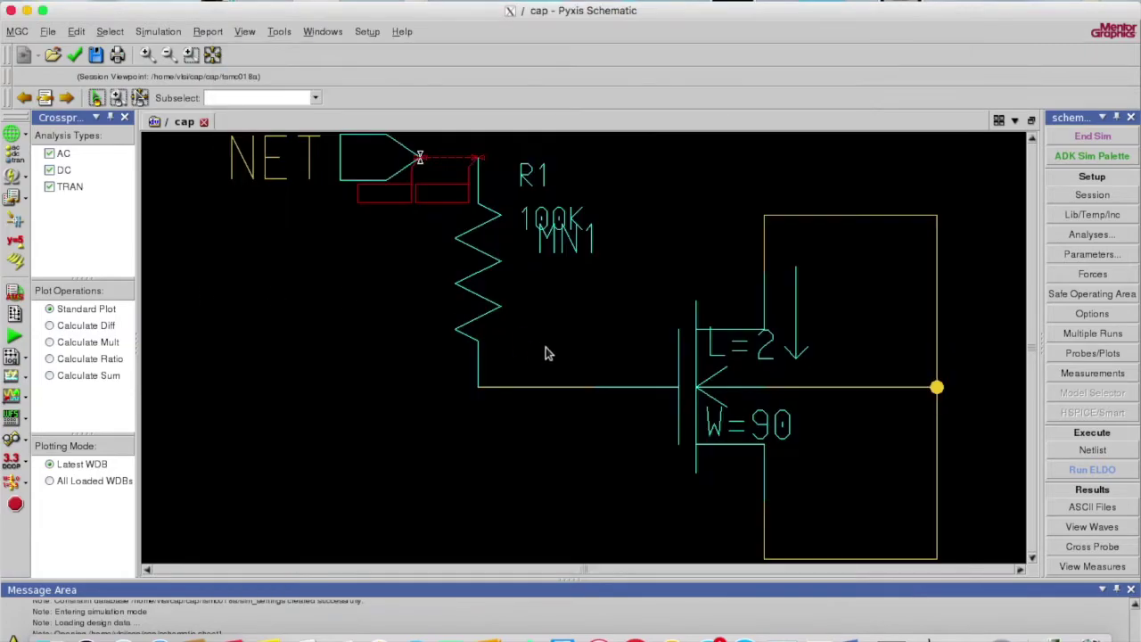
left_click(550, 395)
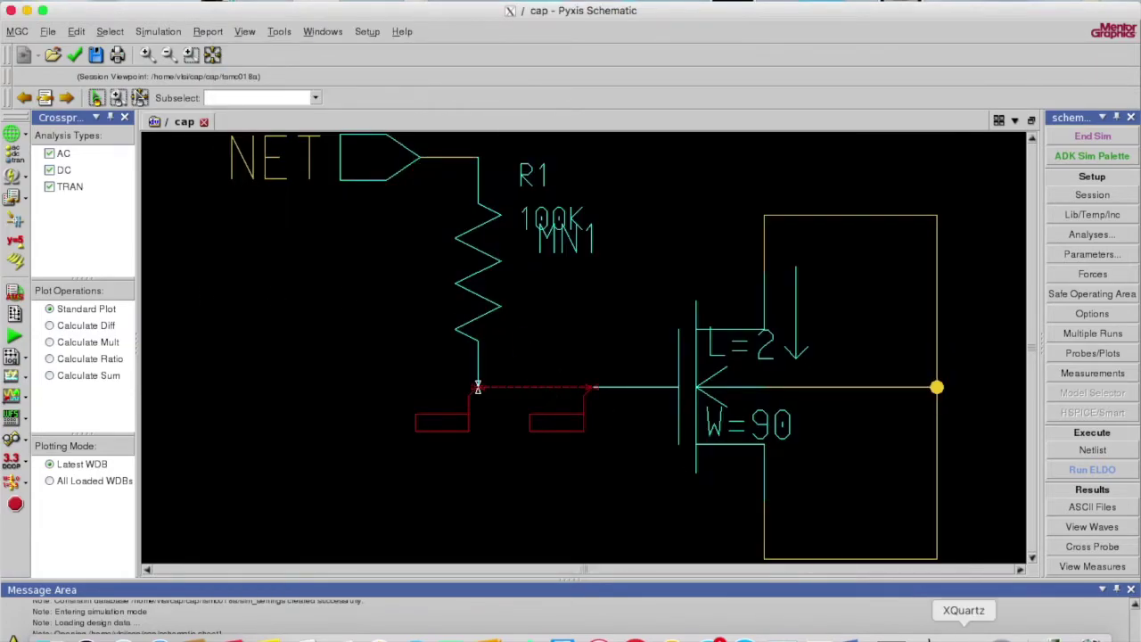
right_click(964, 633)
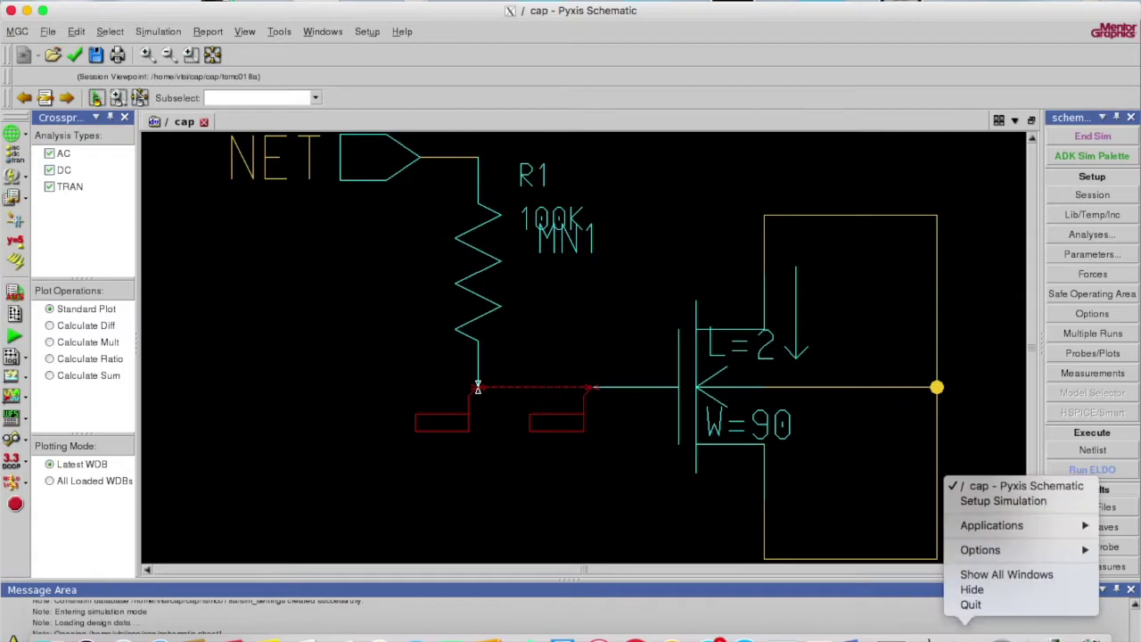
left_click(988, 505)
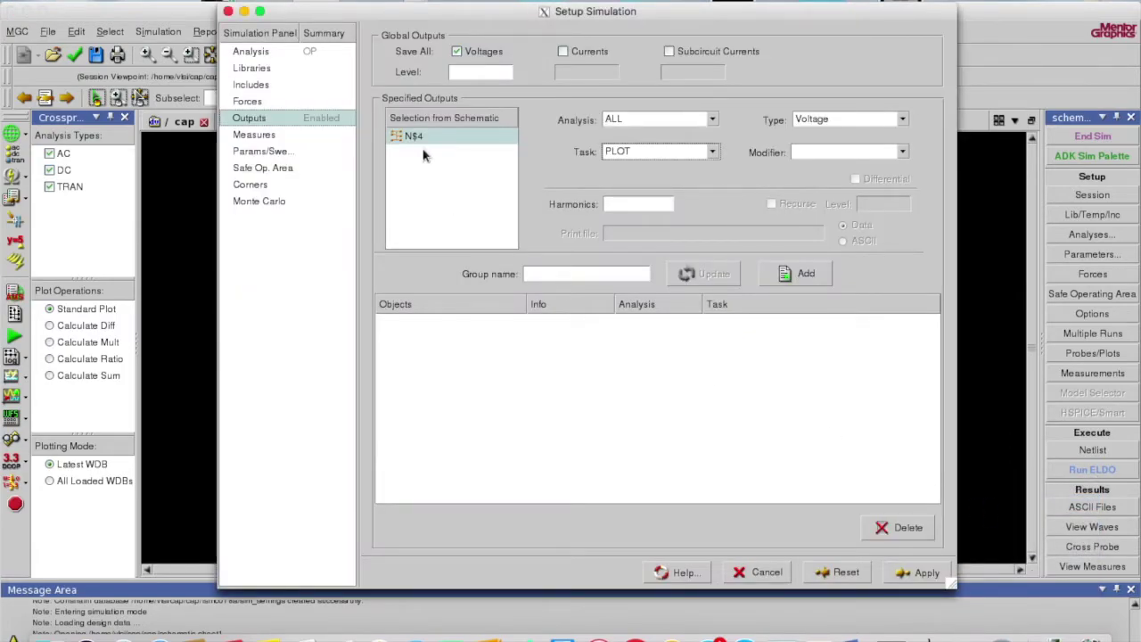
left_click(803, 276)
Enable the AC analysis with a higher stop frequency, then apply and close the simulation setup
left_click(270, 54)
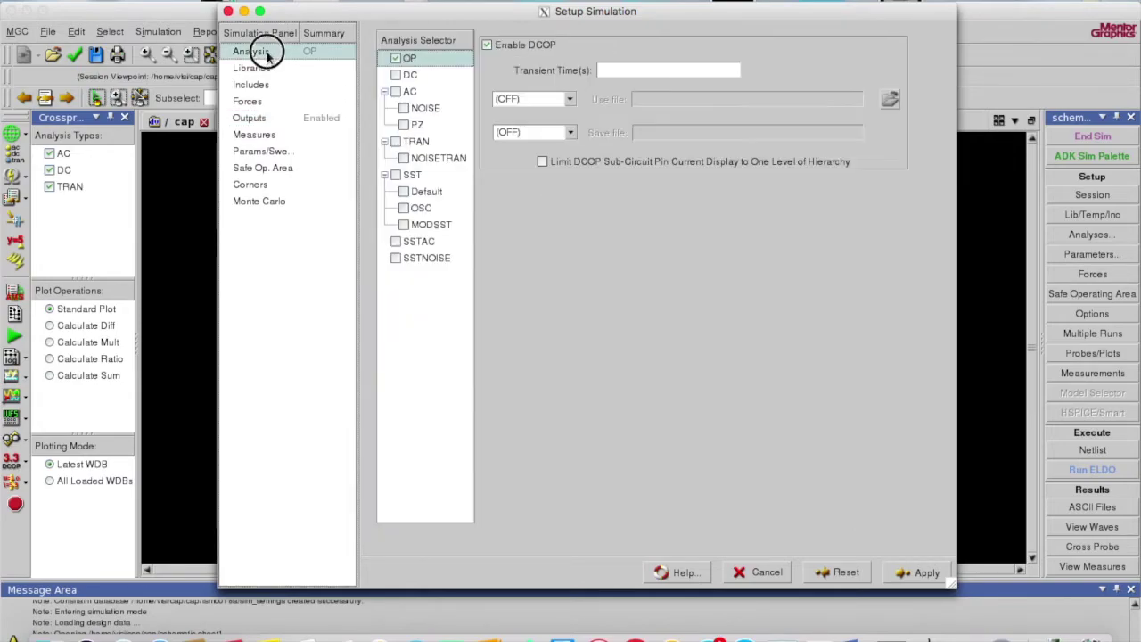
left_click(402, 94)
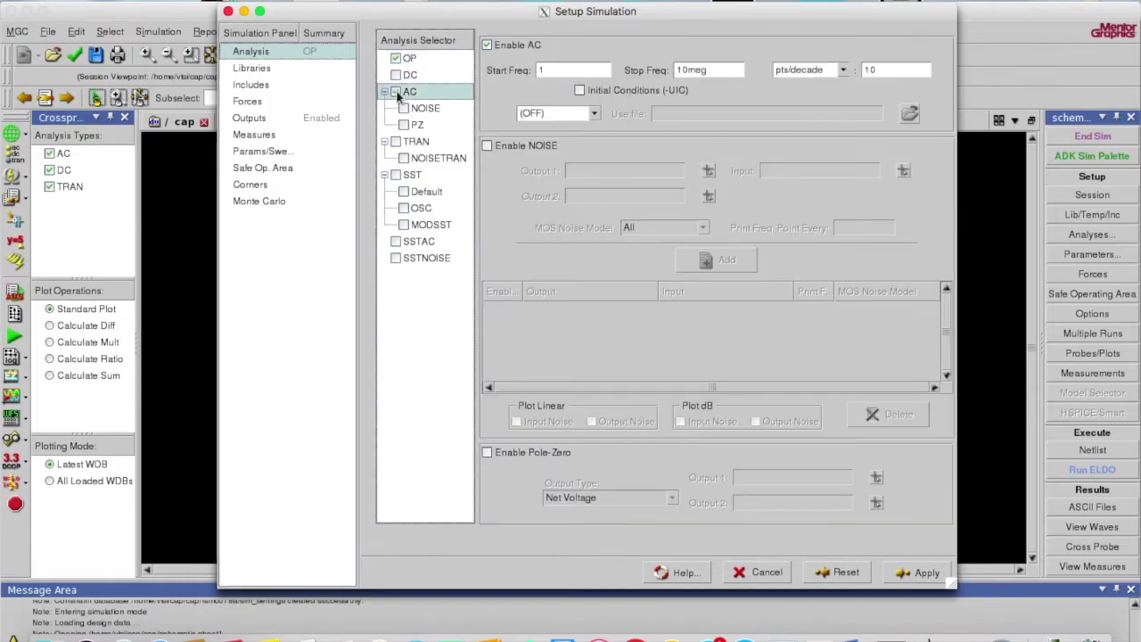
left_click(690, 72)
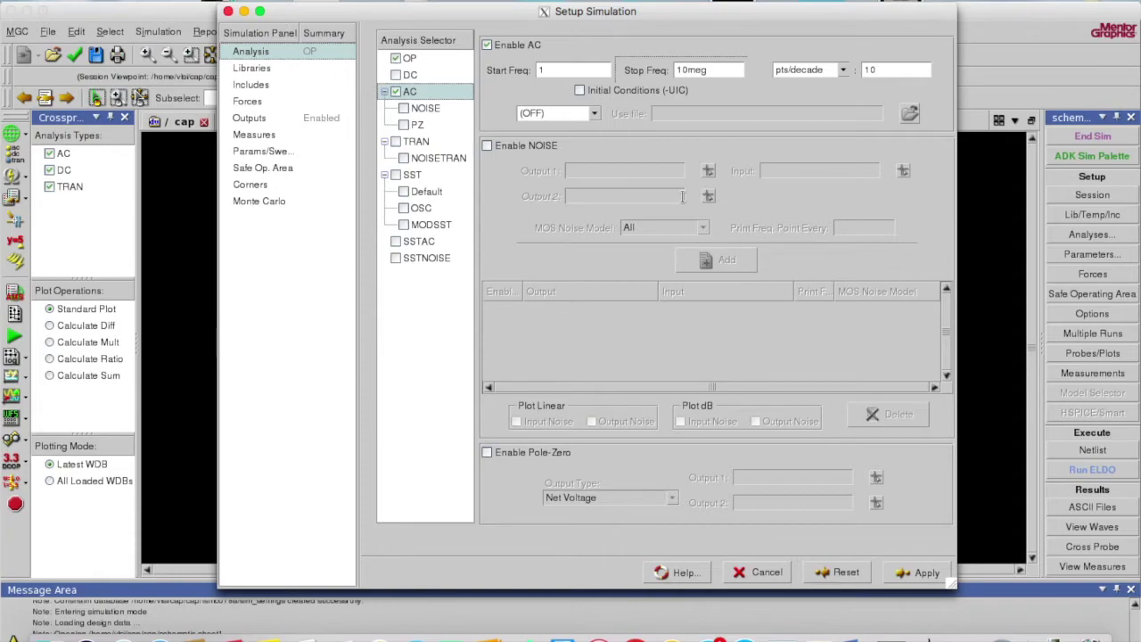
type("00")
left_click(920, 578)
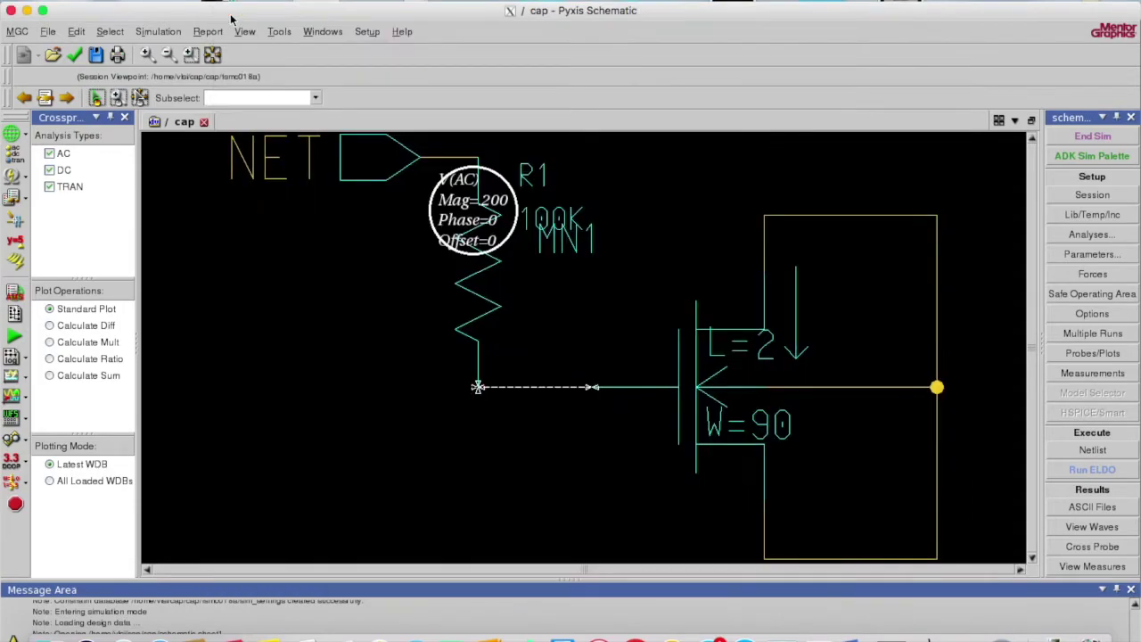
left_click(229, 11)
Run the simulation and open the plot view of its measures in EZwave
left_click(17, 335)
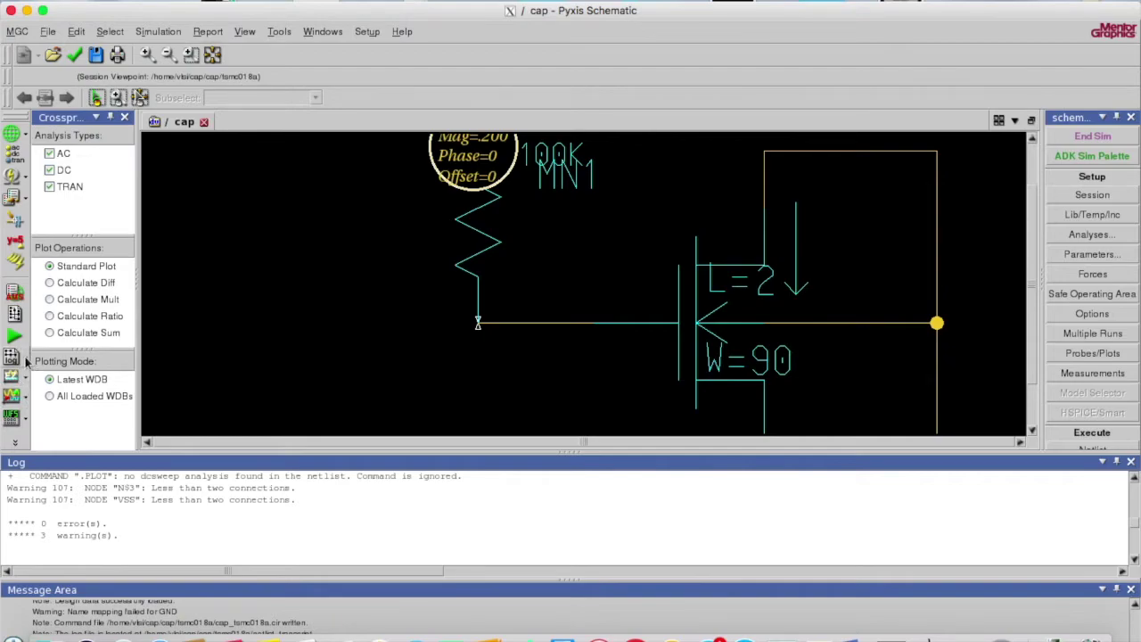
left_click(14, 441)
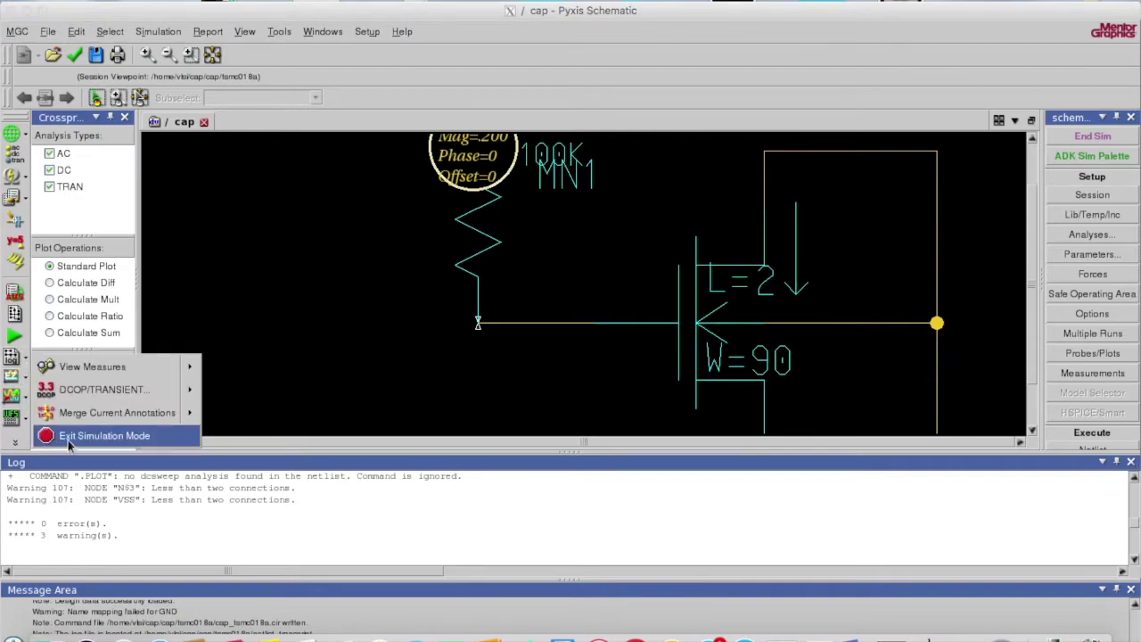
mouse_move(170, 367)
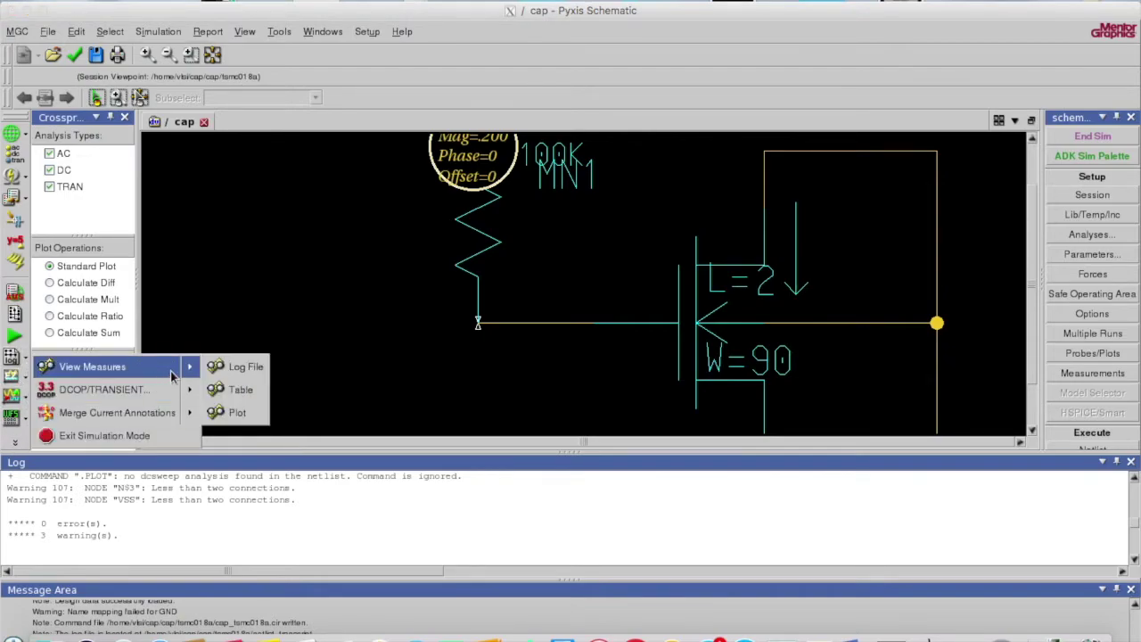
left_click(254, 409)
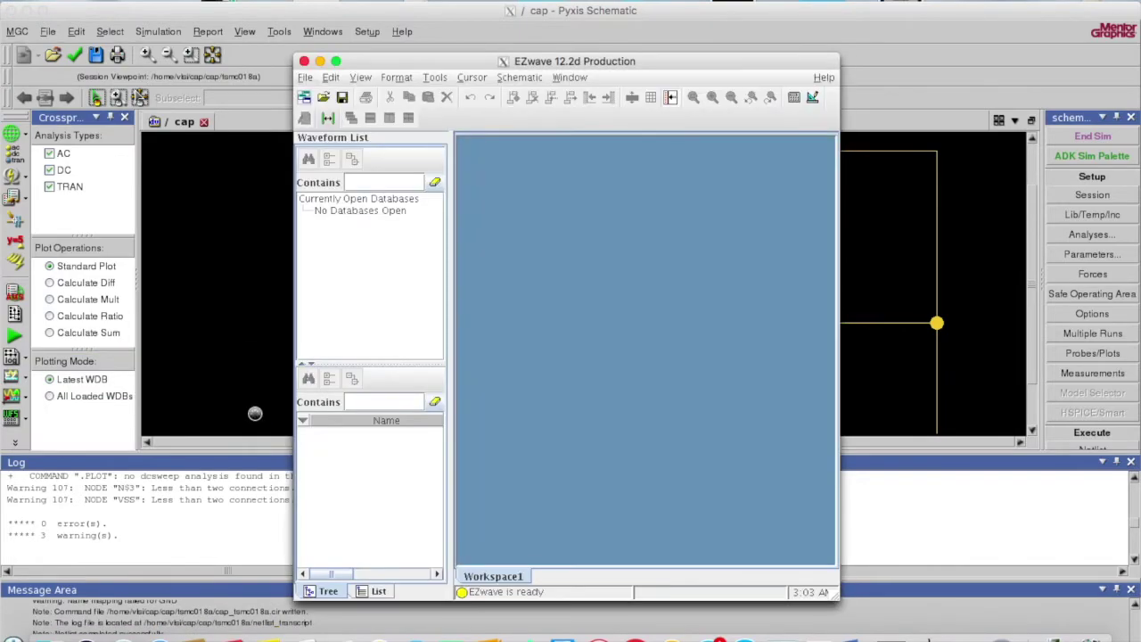
Enlarge the EZwave window, expand the cap_tsmc018a database and list its AC waveforms
left_click(336, 61)
left_click(9, 120)
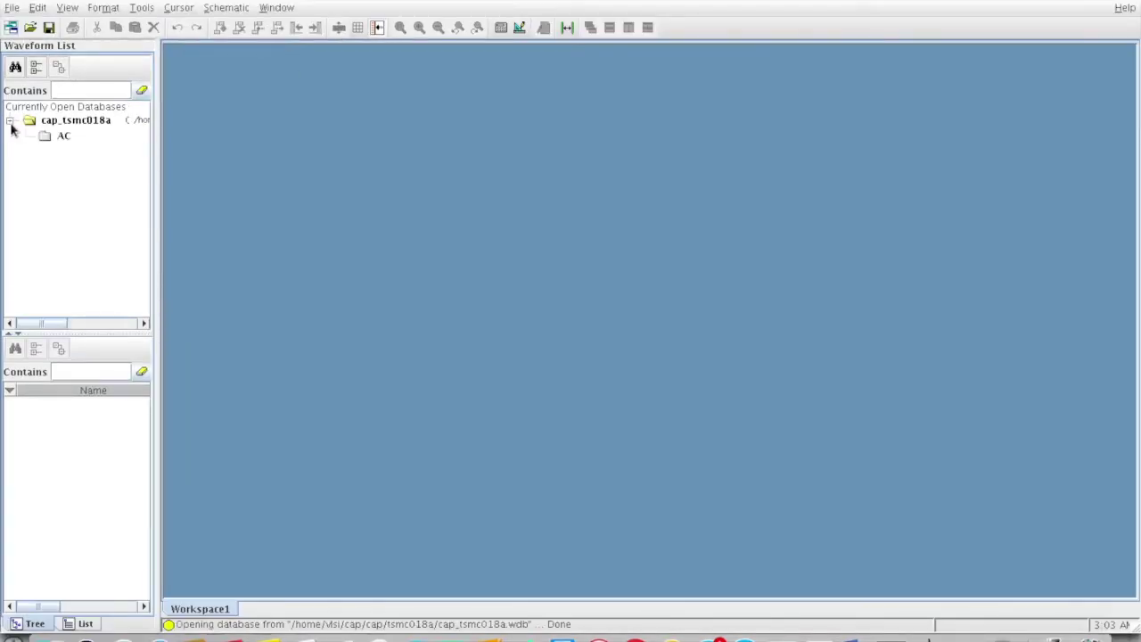
left_click(66, 135)
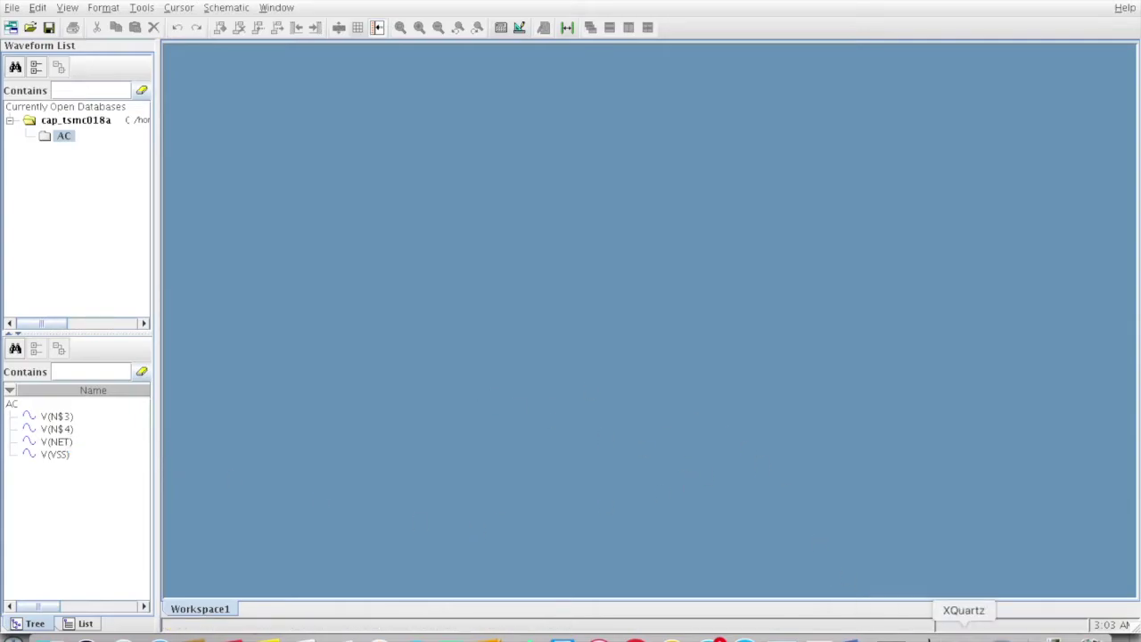
Switch to Pyxis Schematic and check which signals are set as plotted outputs in the simulation setup
right_click(964, 635)
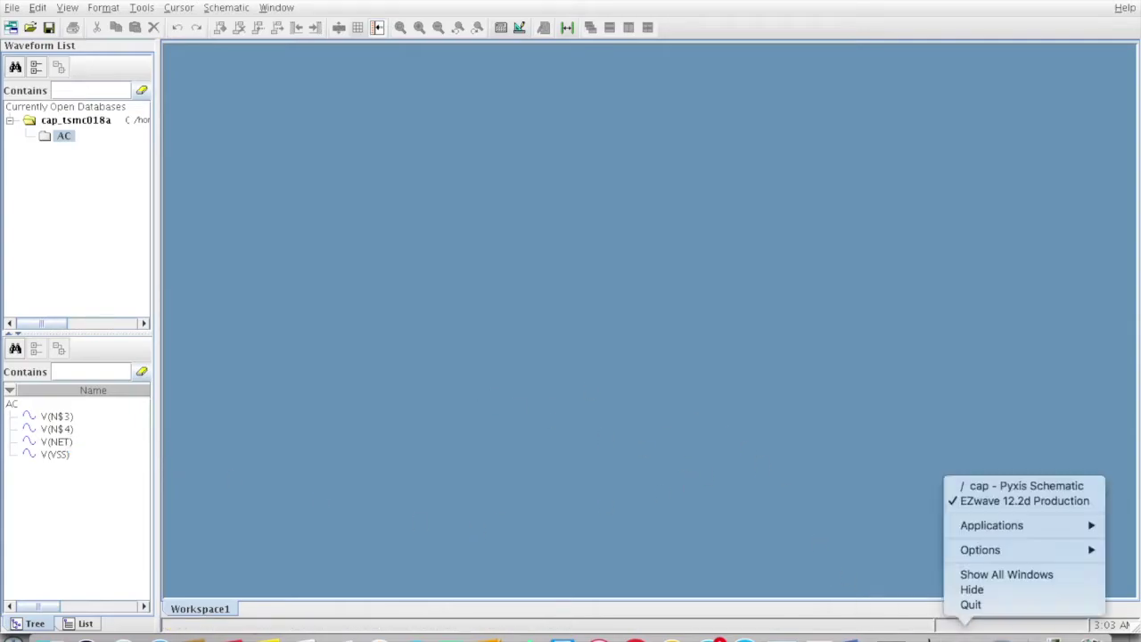
left_click(1027, 486)
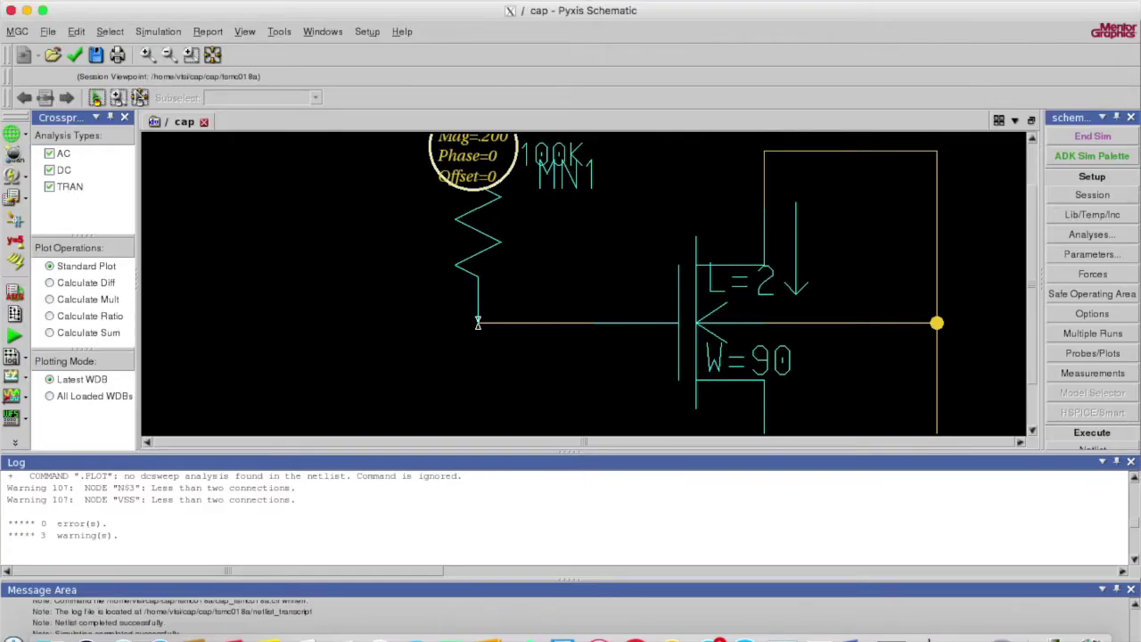
left_click(14, 155)
left_click(267, 139)
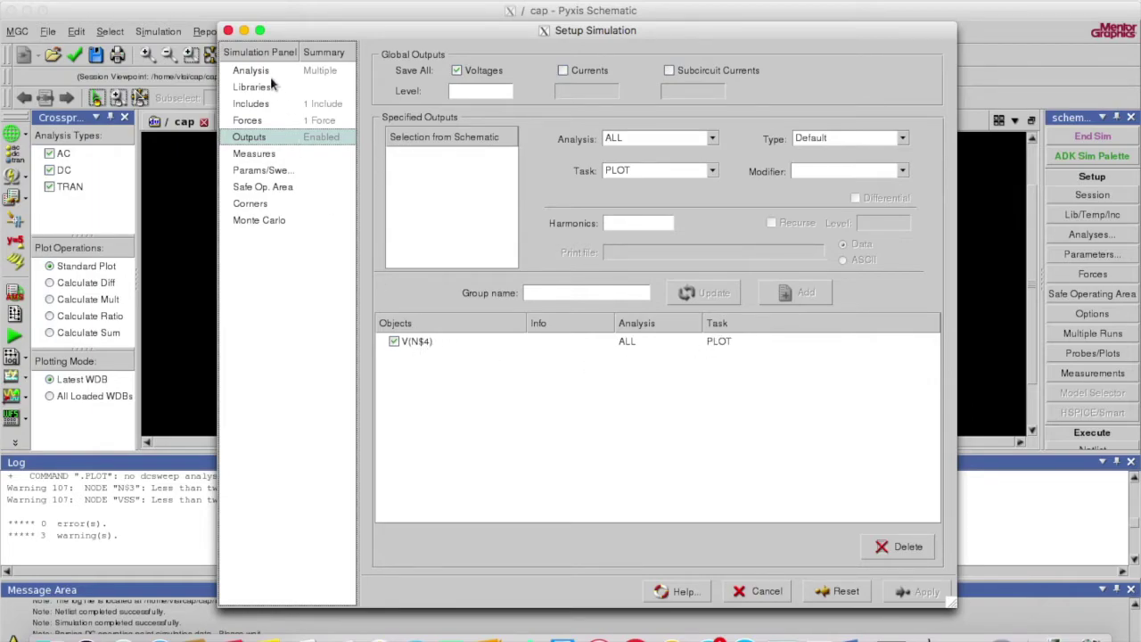
left_click(245, 32)
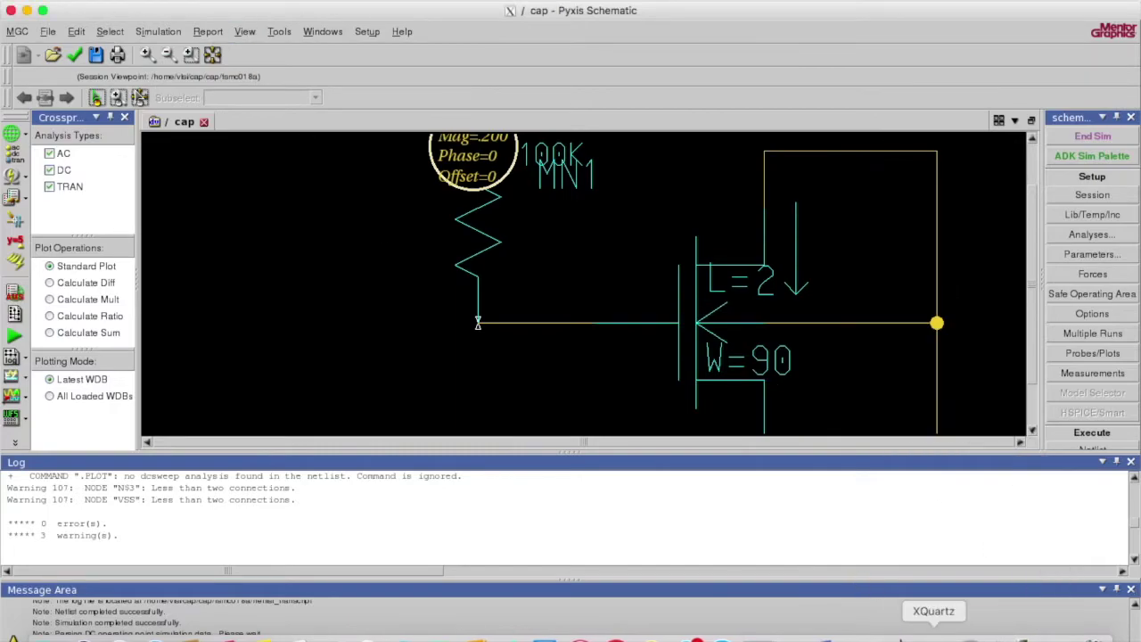
Switch to EZwave and plot the AC waveforms V(N$4) and V(N$3)
right_click(937, 634)
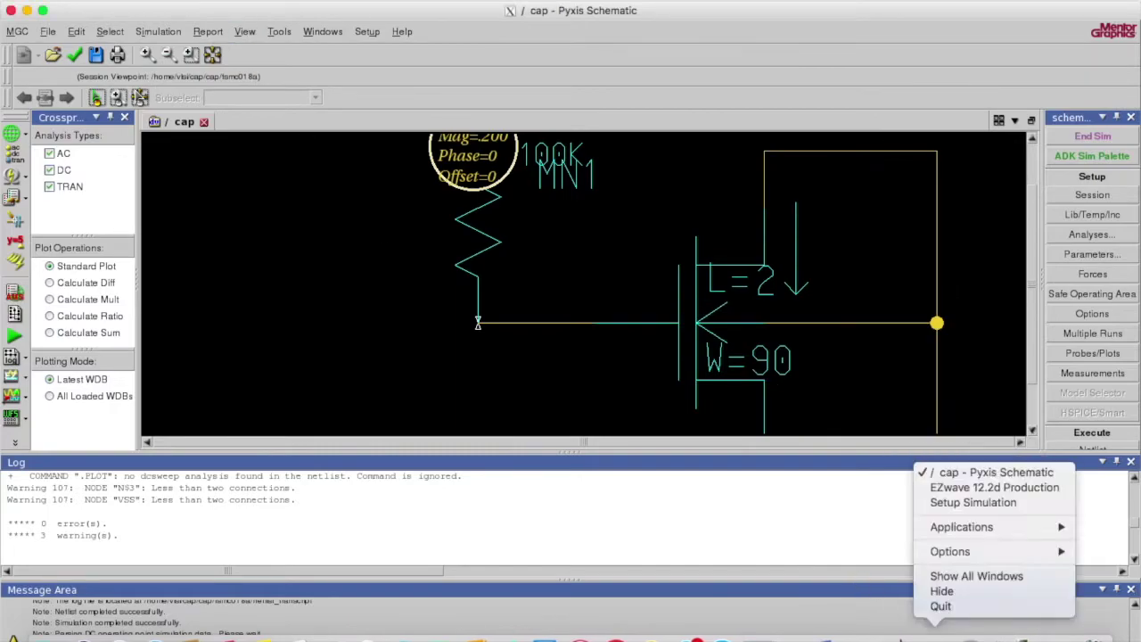
left_click(972, 490)
double_click(57, 429)
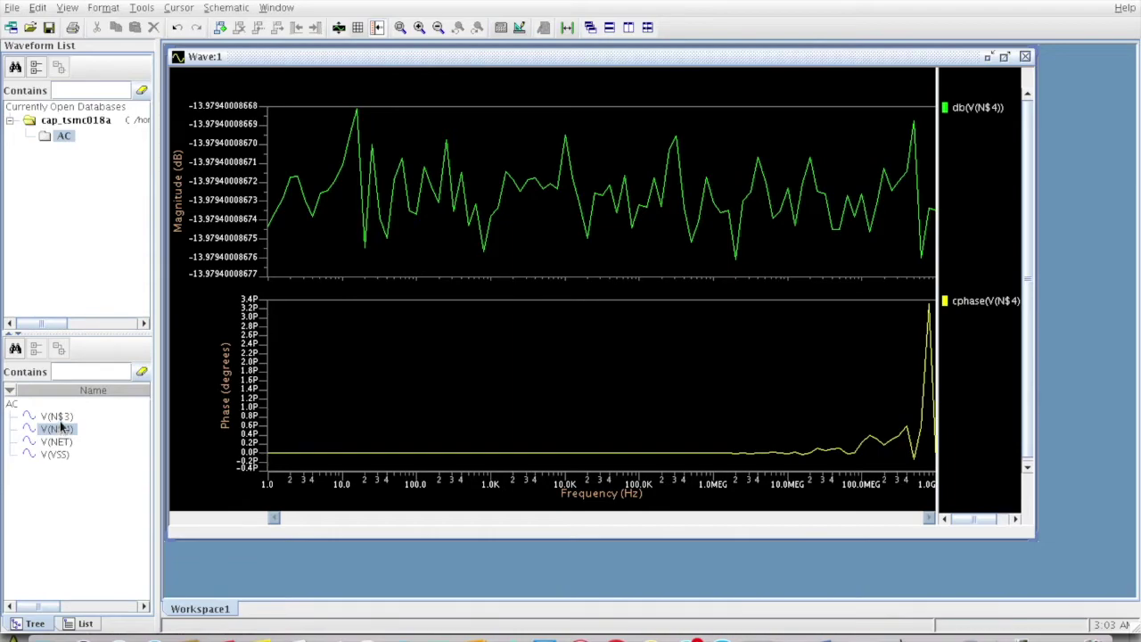
double_click(57, 417)
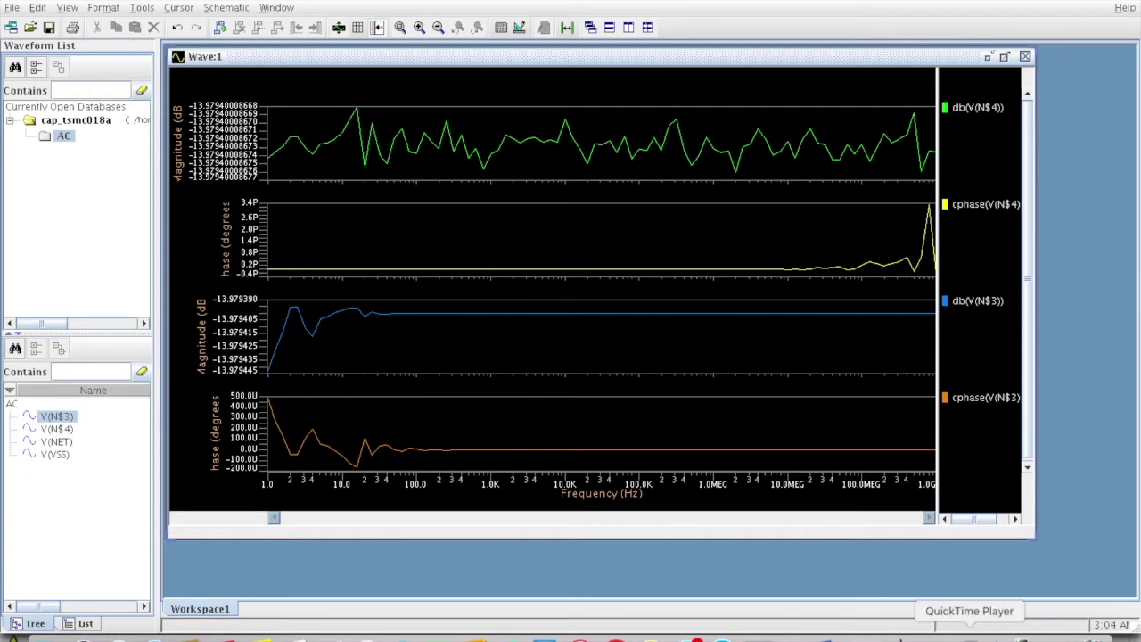
right_click(970, 635)
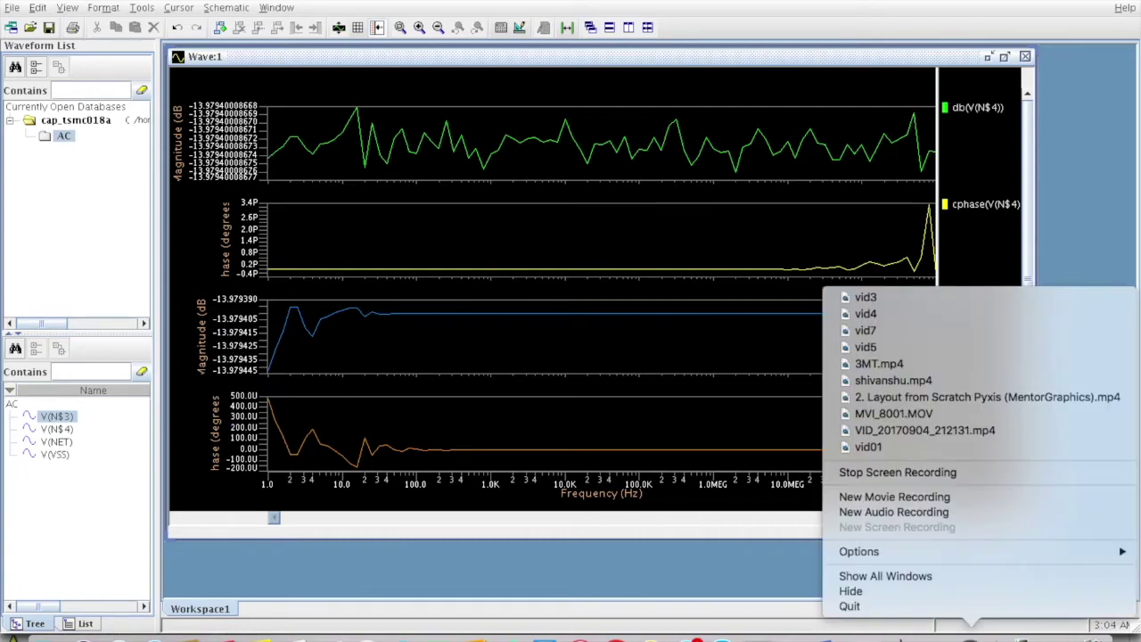
left_click(975, 472)
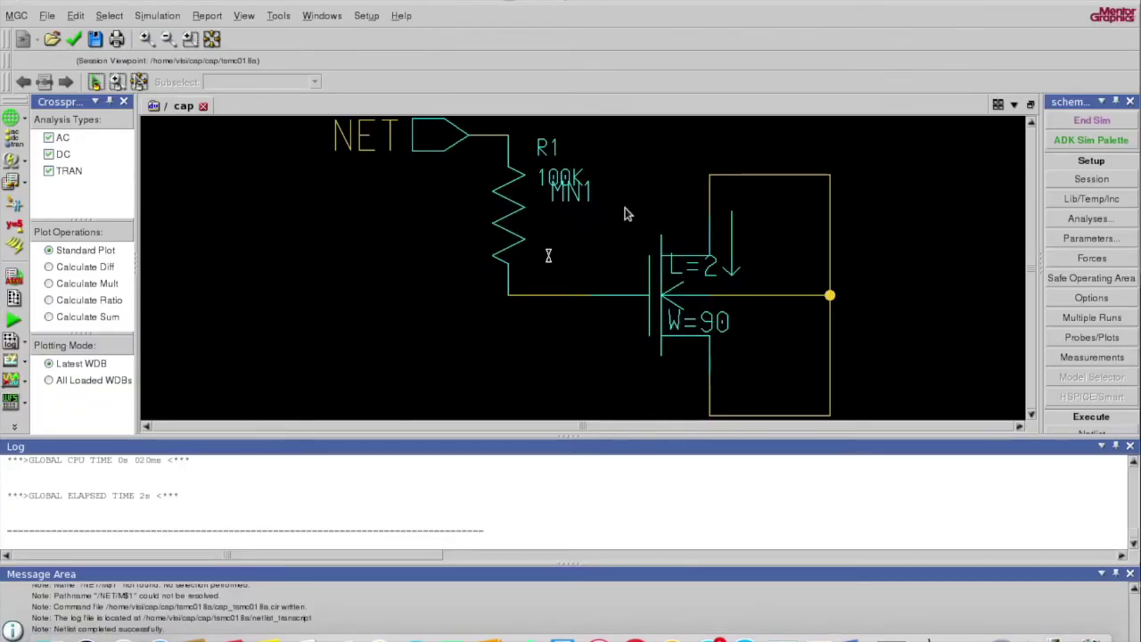
End the simulation session and place a GND symbol from the ADK IC library just below the transistor's lower wire
left_click(1088, 124)
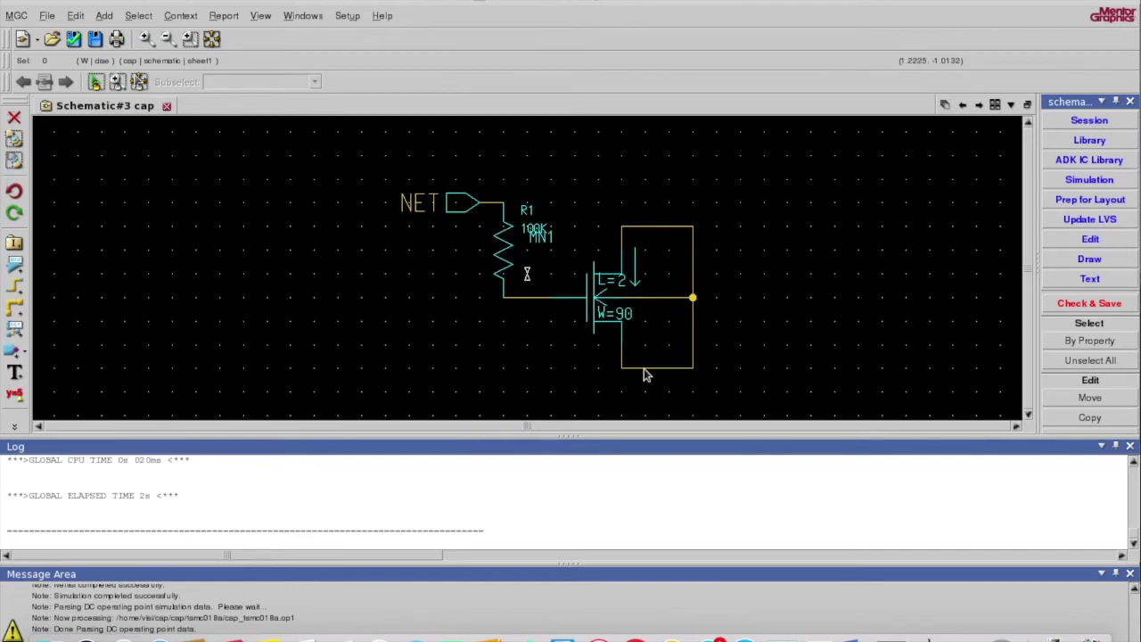
left_click(1102, 163)
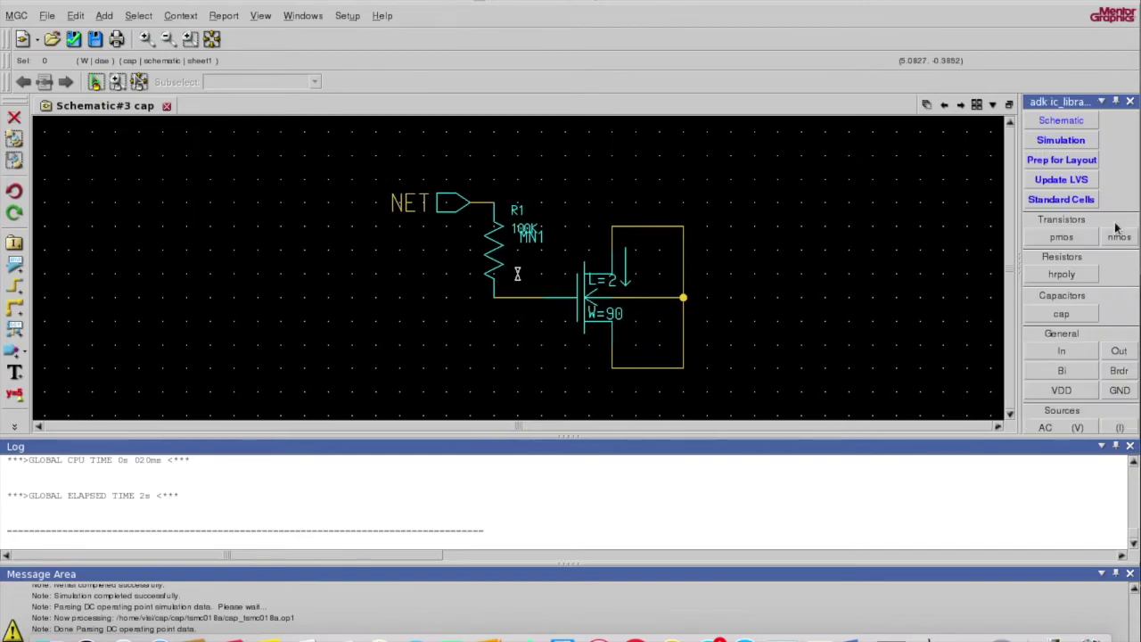
left_click(1119, 389)
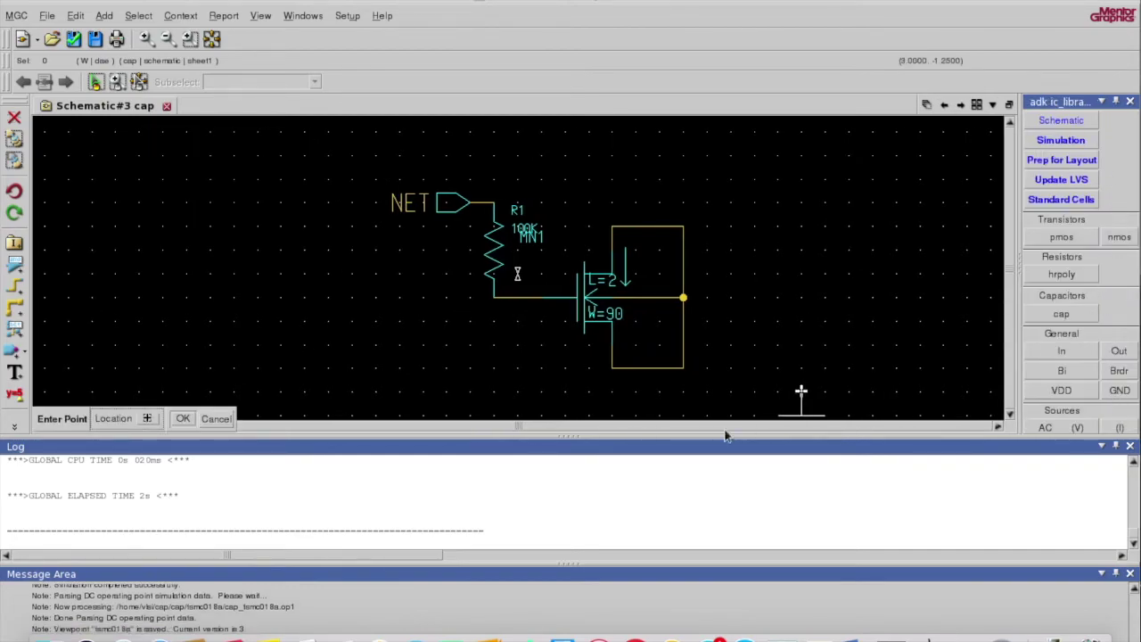
left_click(638, 405)
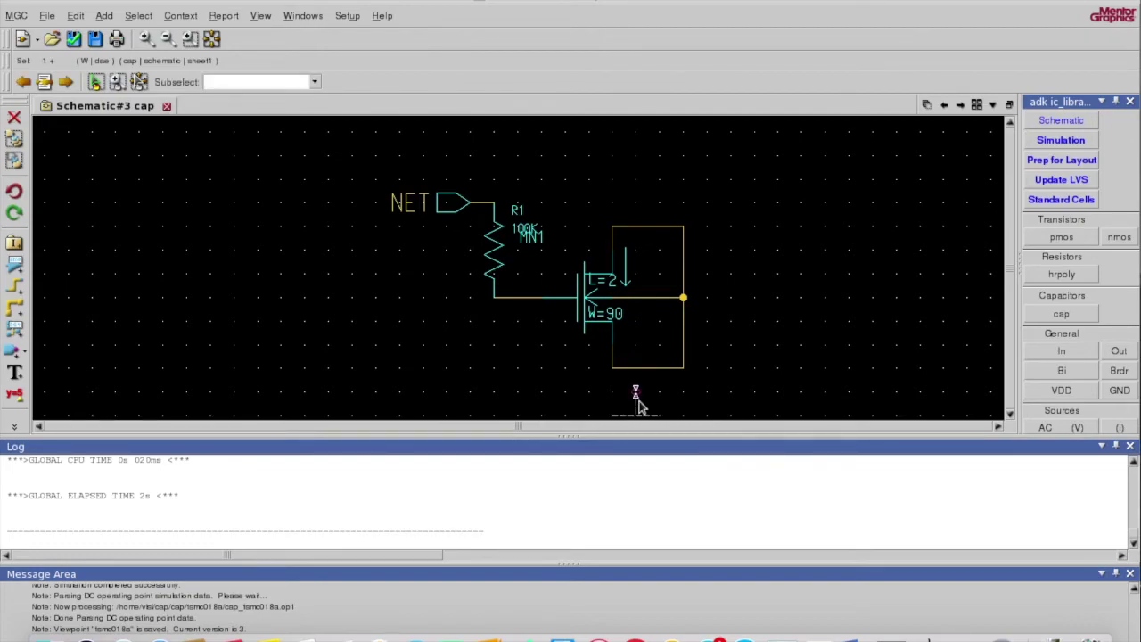
left_click(687, 390)
Wire the GND symbol up to the transistor's lower source/drain wire
key("w")
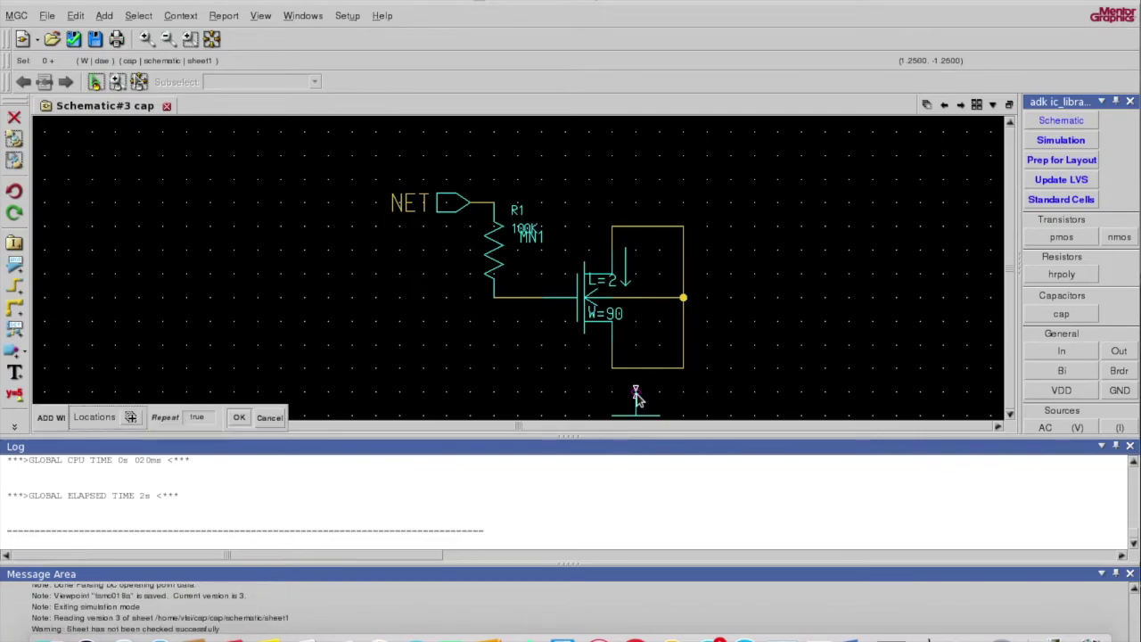
left_click(636, 395)
left_click(635, 368)
key("Escape")
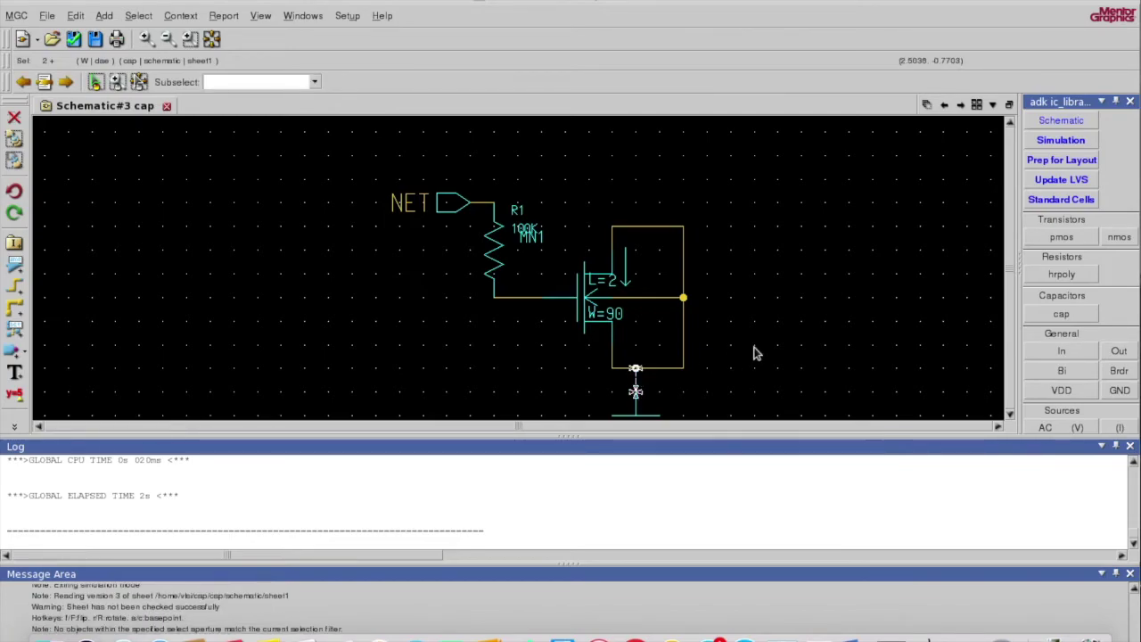
left_click(754, 353)
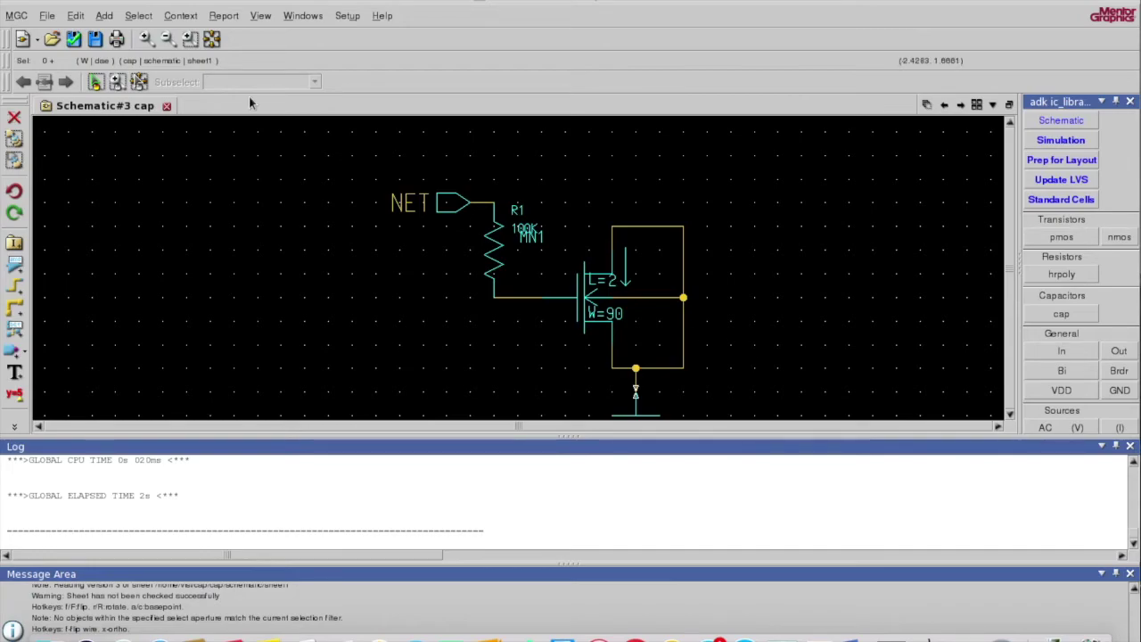
left_click(212, 40)
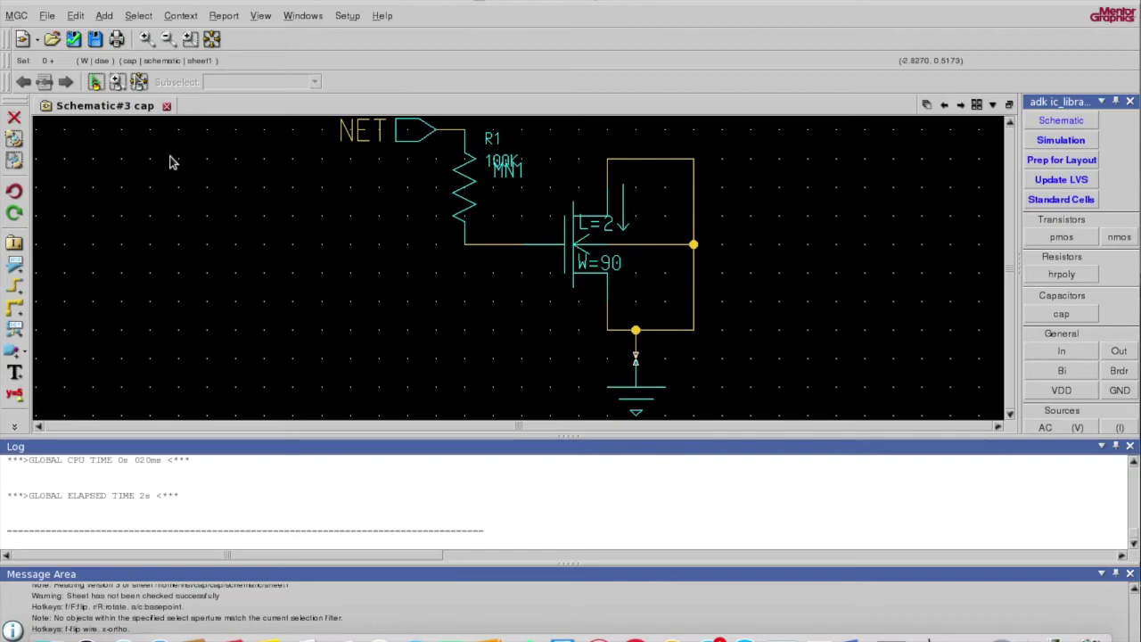
Enter simulation mode for the grounded circuit, rerun the simulation and display the new data in EZwave
left_click(1061, 140)
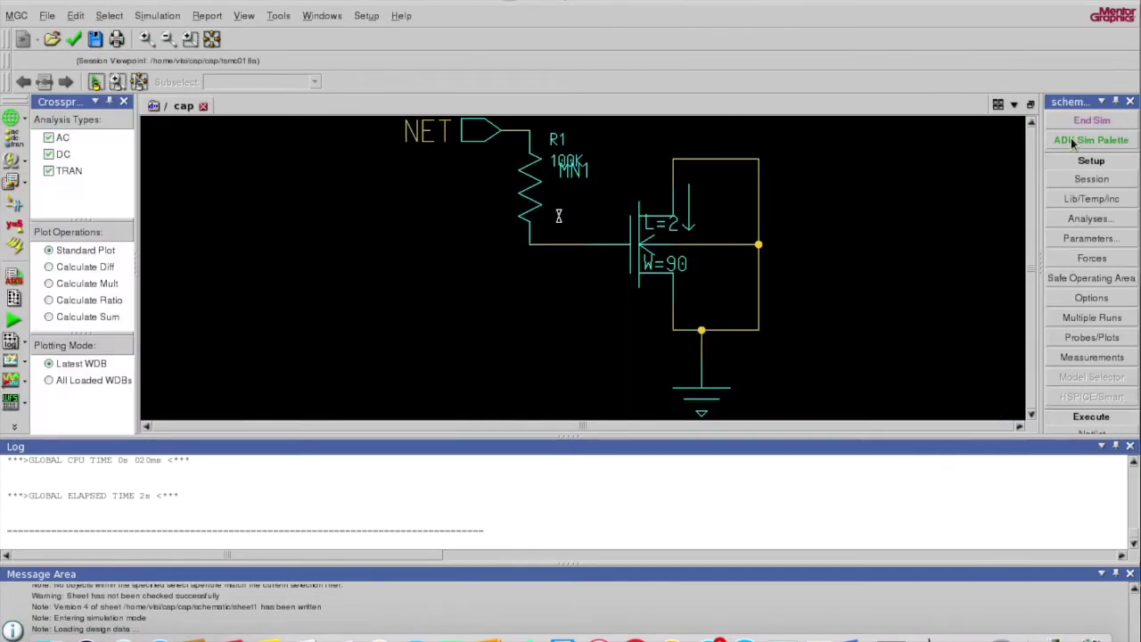
left_click(12, 323)
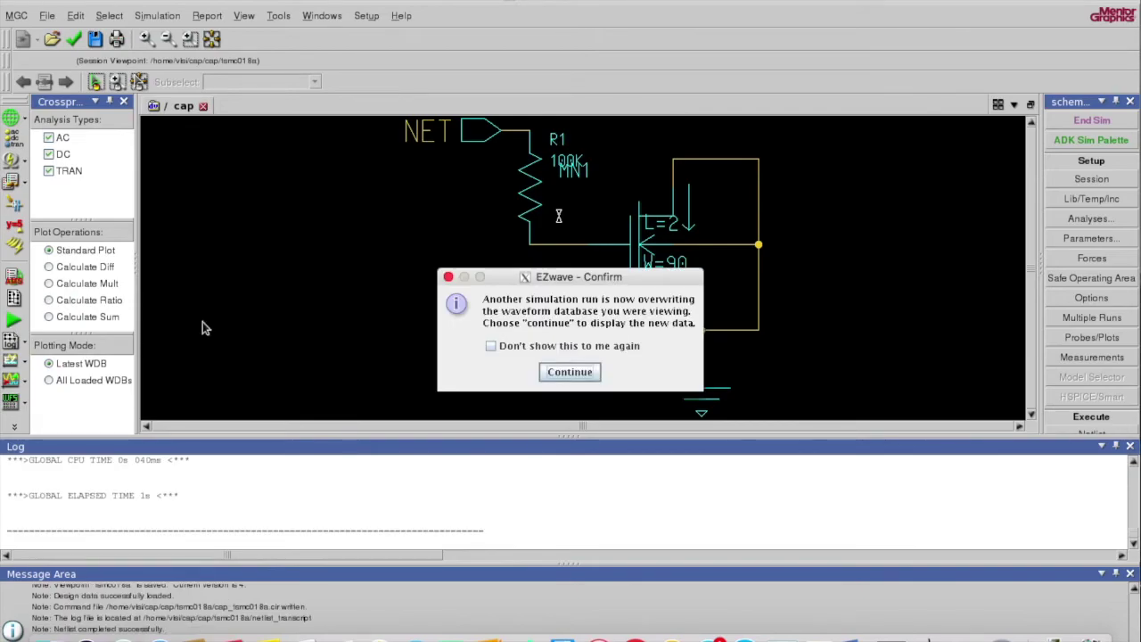
left_click(569, 372)
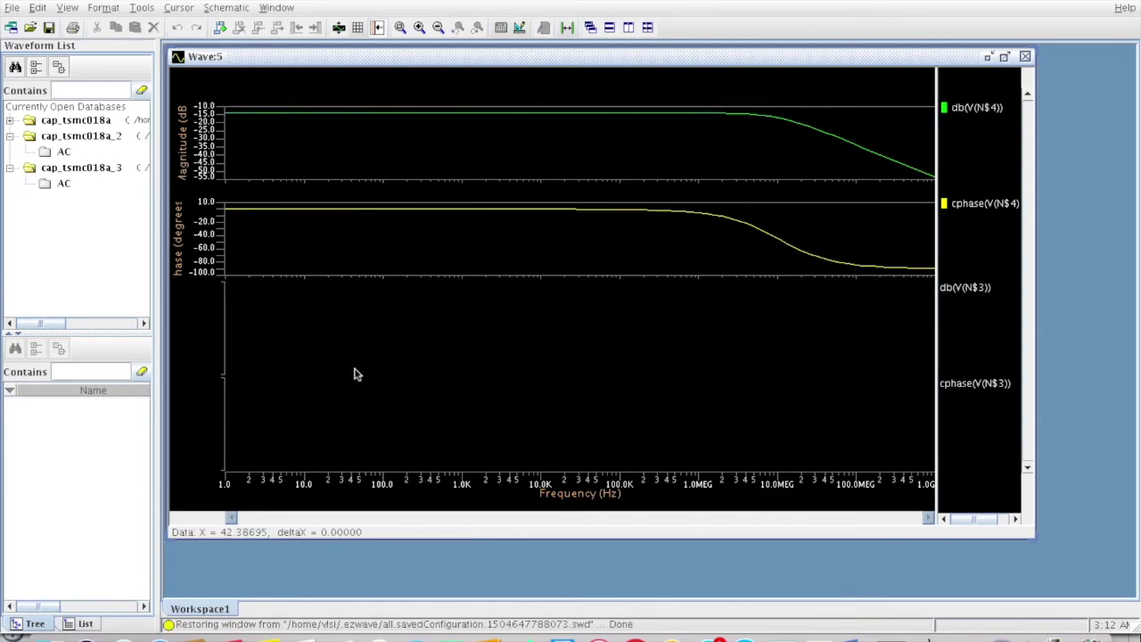
Delete the cphase(V(N$4)) waveform from the plot
left_click(979, 204)
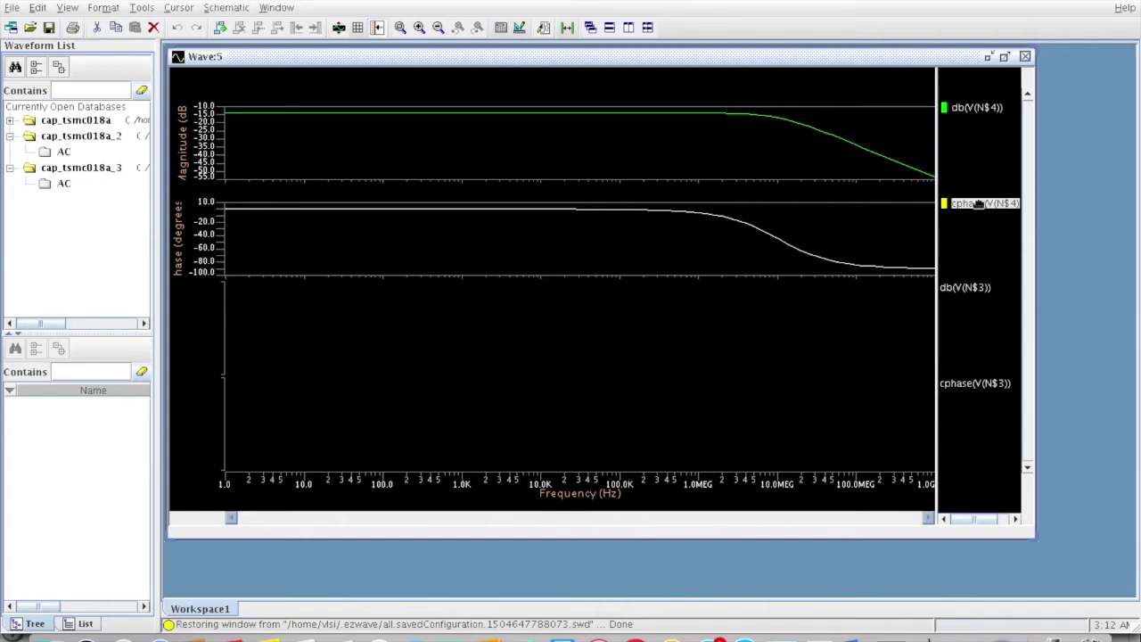
left_click(836, 321)
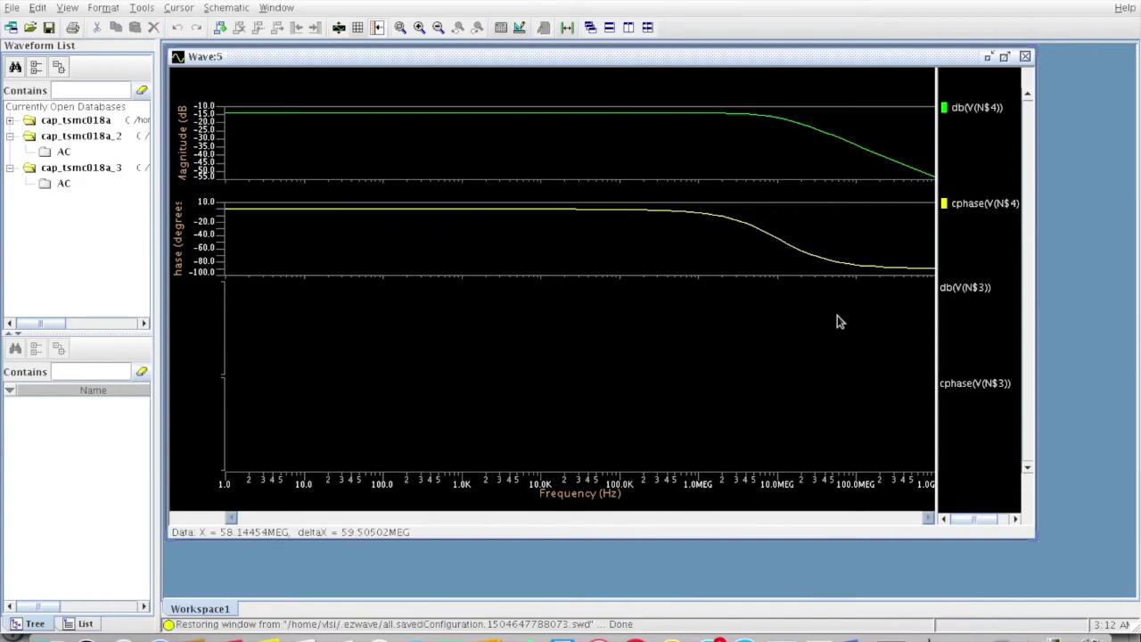
right_click(978, 205)
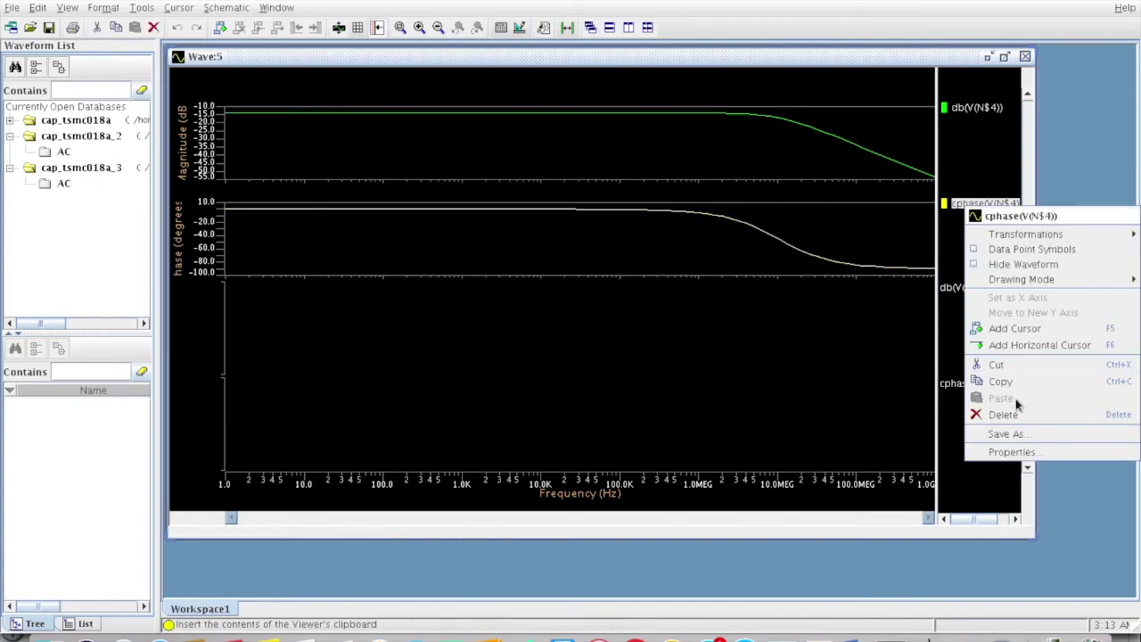
left_click(1006, 415)
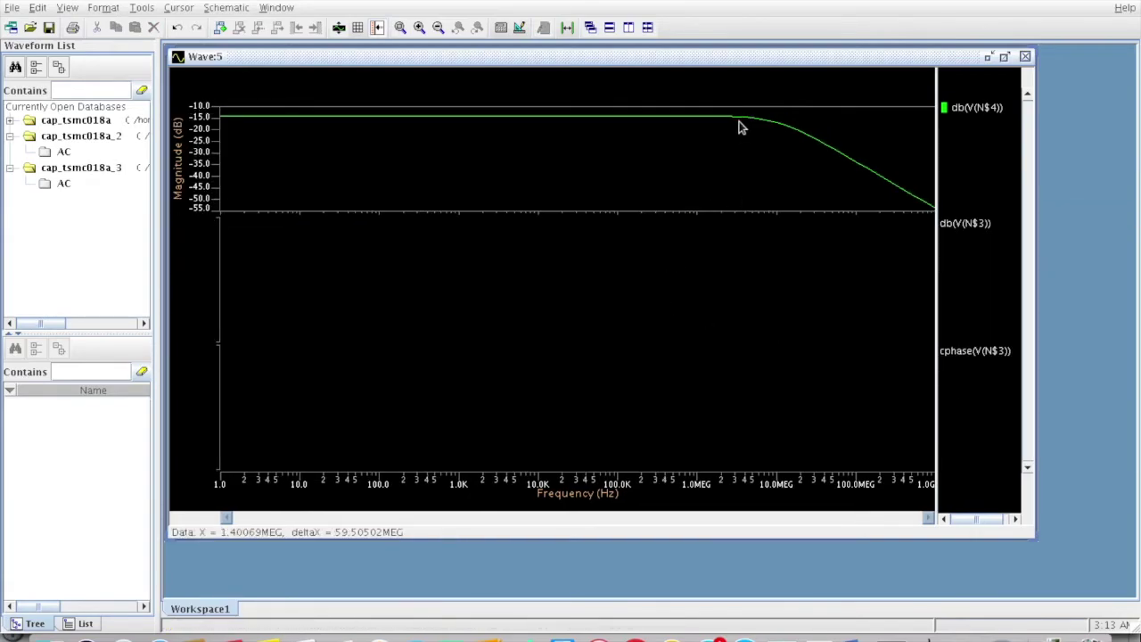
Add a vertical cursor on the flat part of db(V(N$4)) at about 35 Hz and a horizontal cursor at about -16.8 dB
left_click(342, 164)
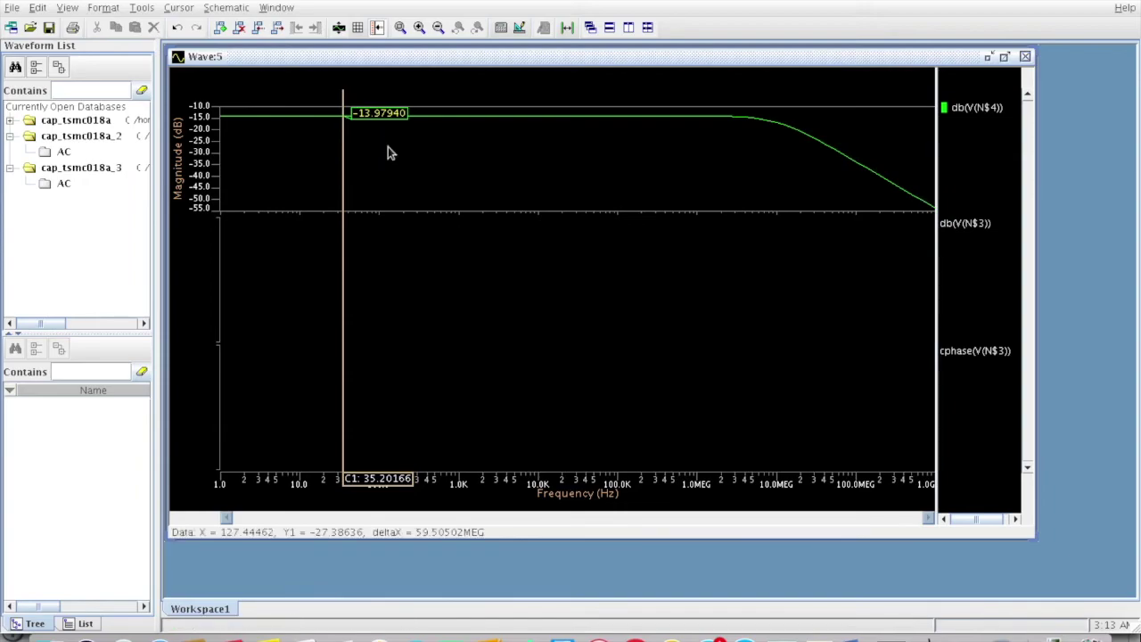
key("h")
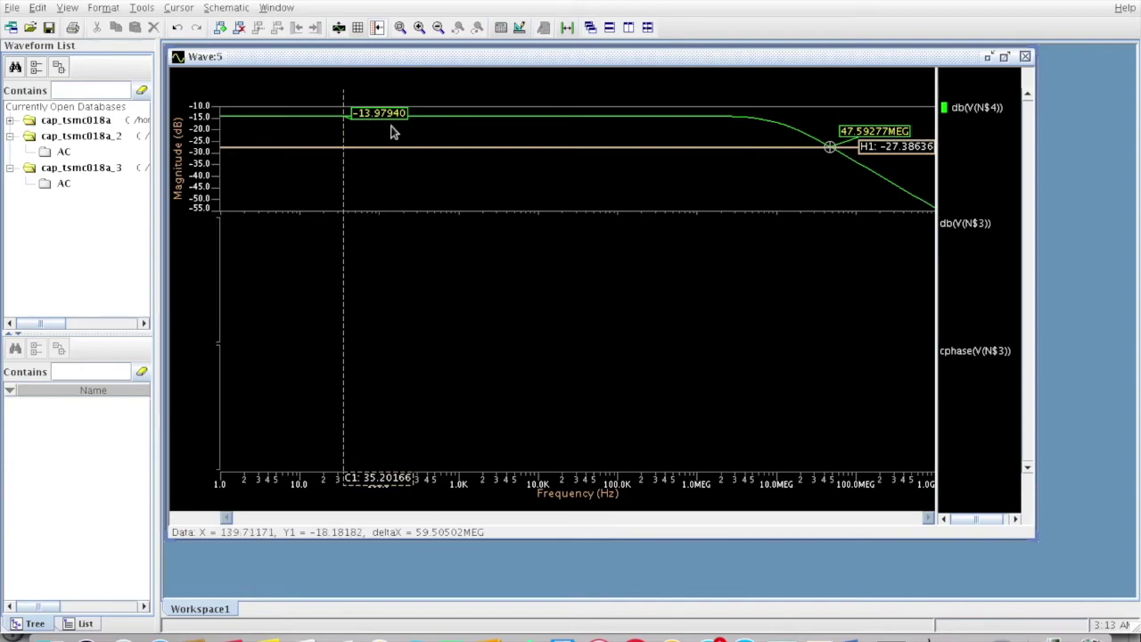
left_click_drag(416, 143, 415, 133)
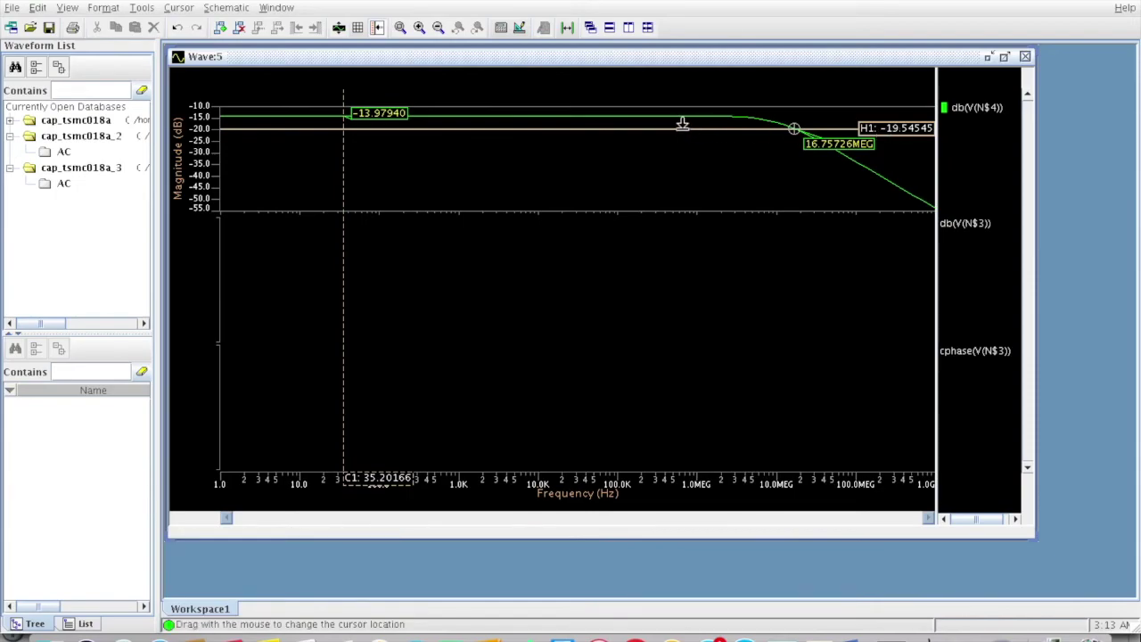
left_click_drag(682, 124, 682, 125)
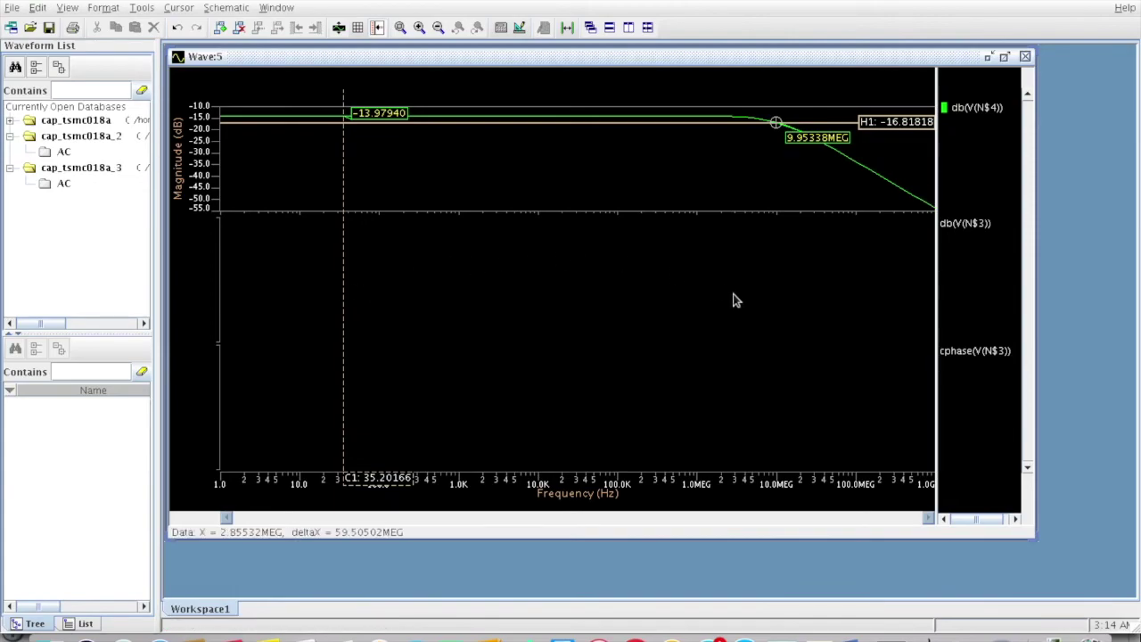
key("XF86MonBrightnessUp")
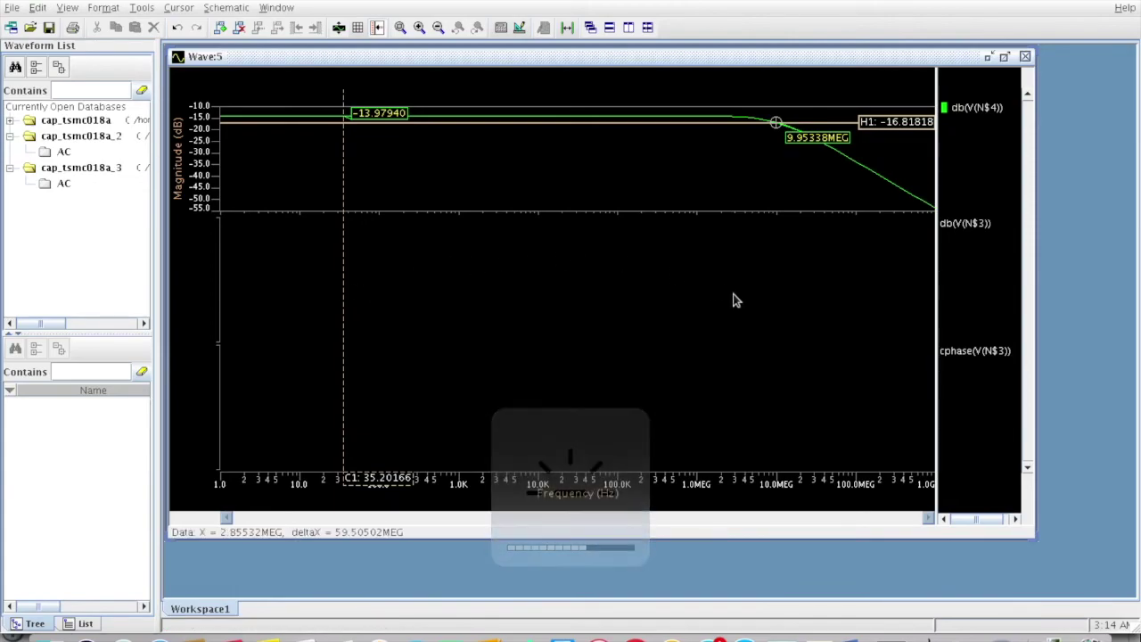
Place a second vertical cursor where the horizontal cursor crosses db(V(N$4)), at about 10 MHz
left_click(733, 295)
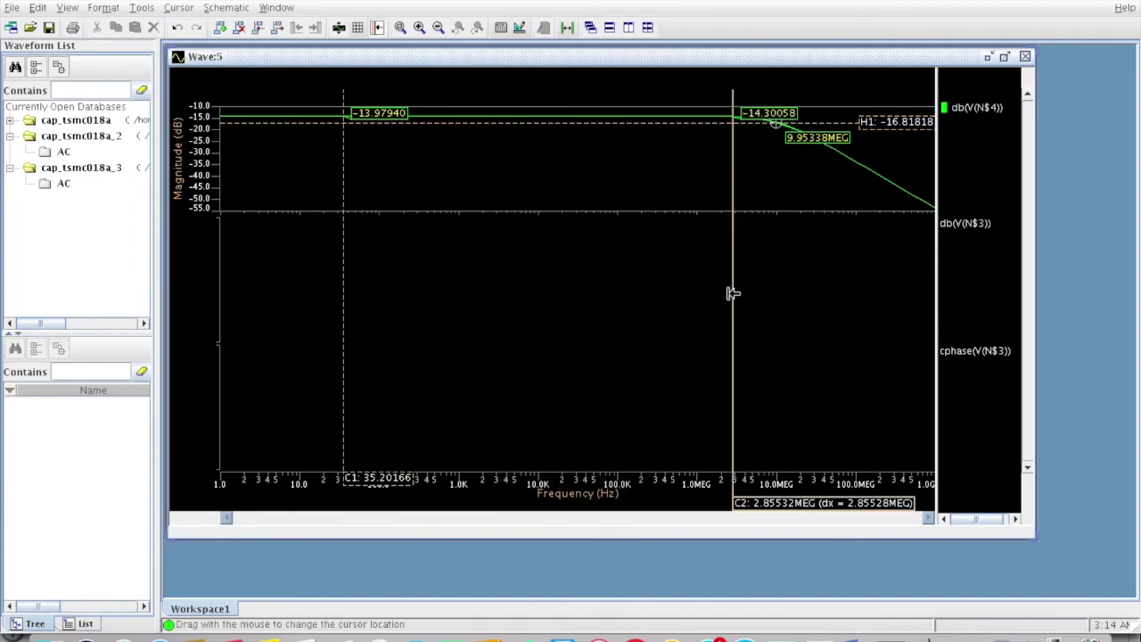
left_click_drag(737, 293, 778, 296)
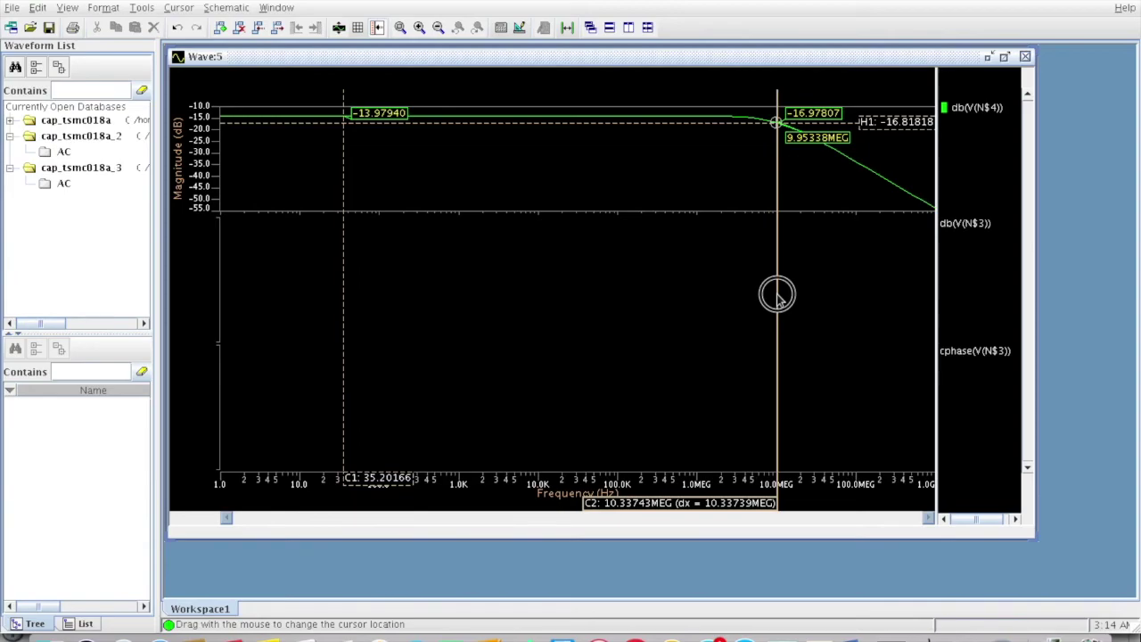
left_click_drag(778, 295, 776, 294)
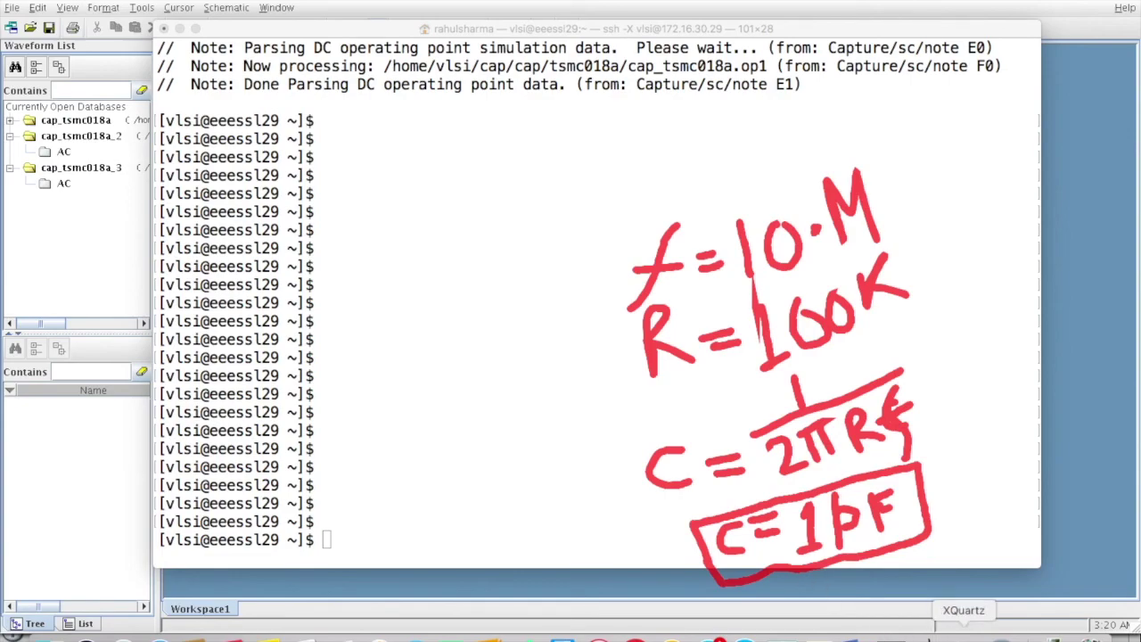
Switch to Pyxis Schematic and end the simulation session to return to editing the cap schematic
right_click(964, 635)
left_click(1011, 490)
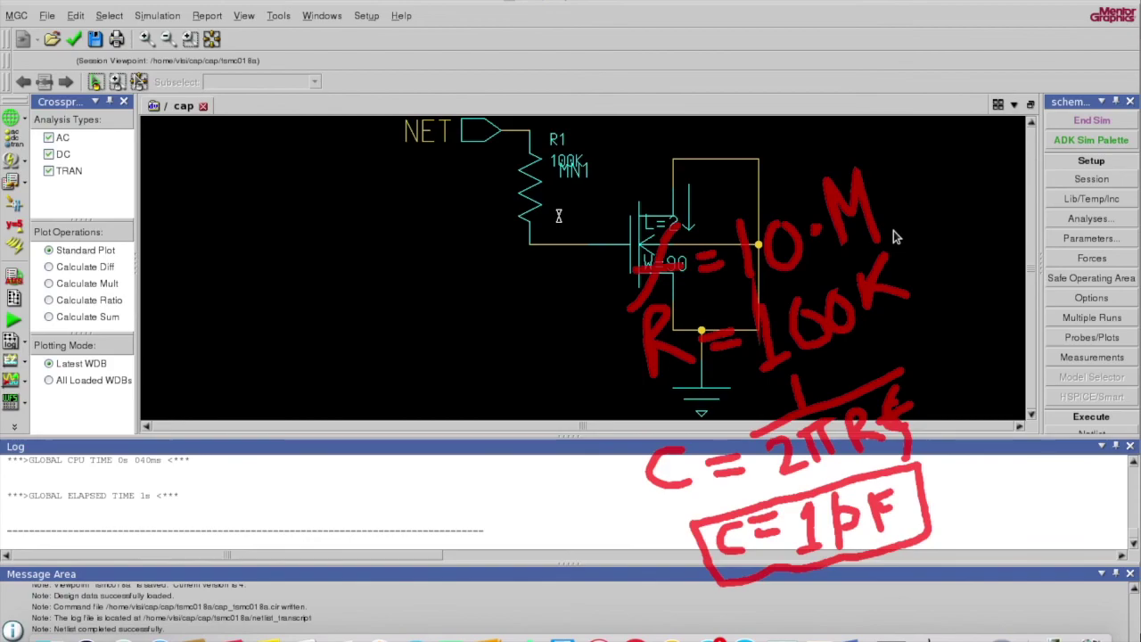
key("Escape")
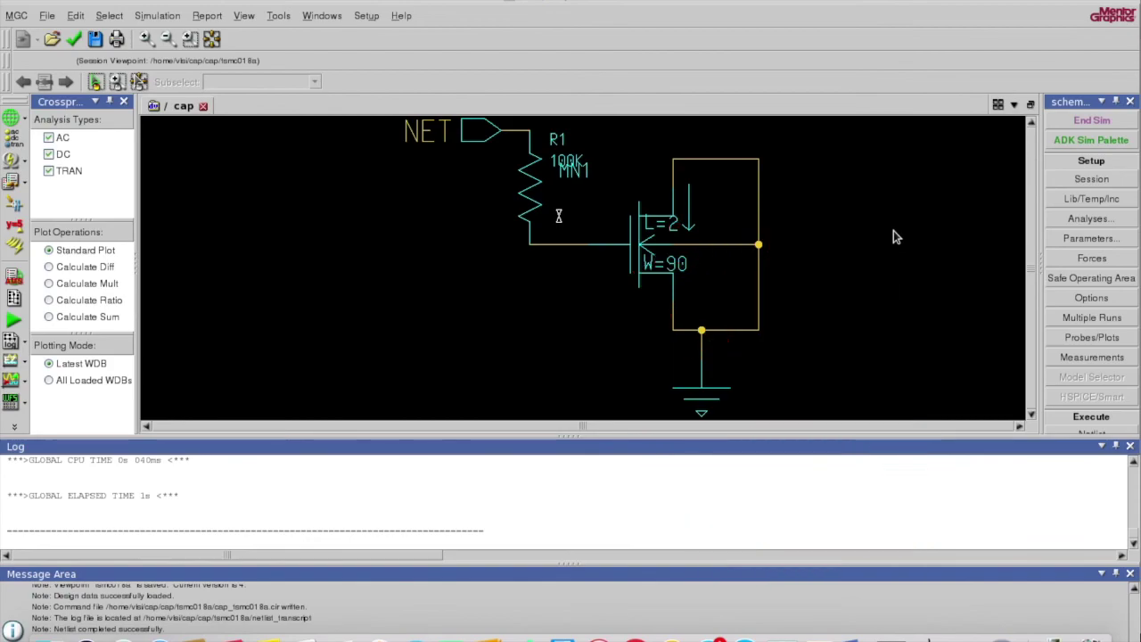
left_click(1095, 120)
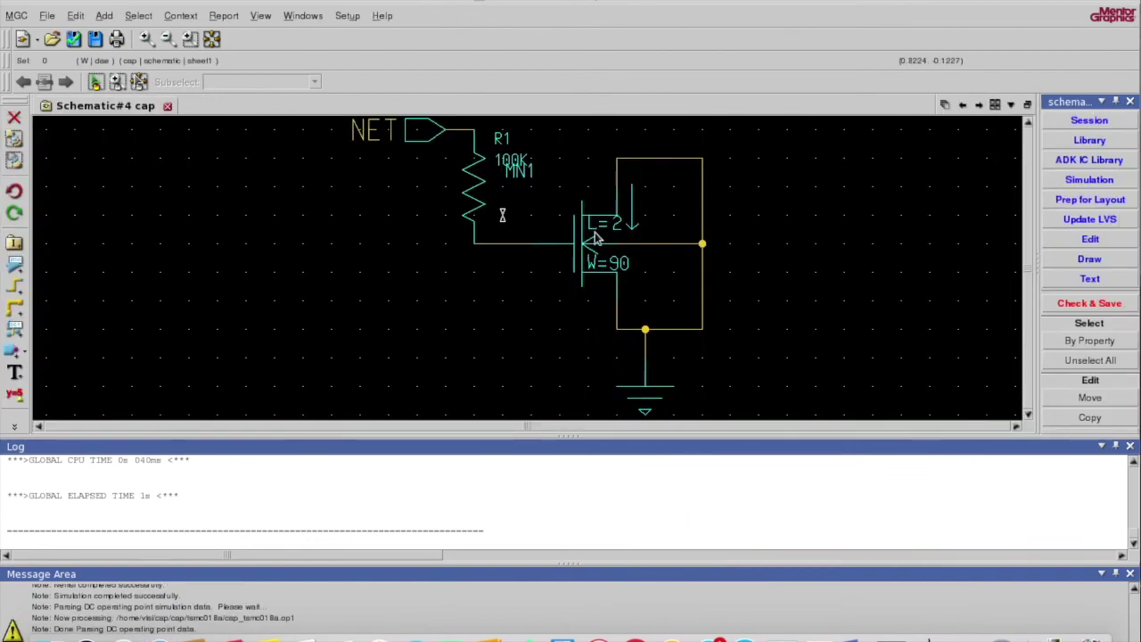